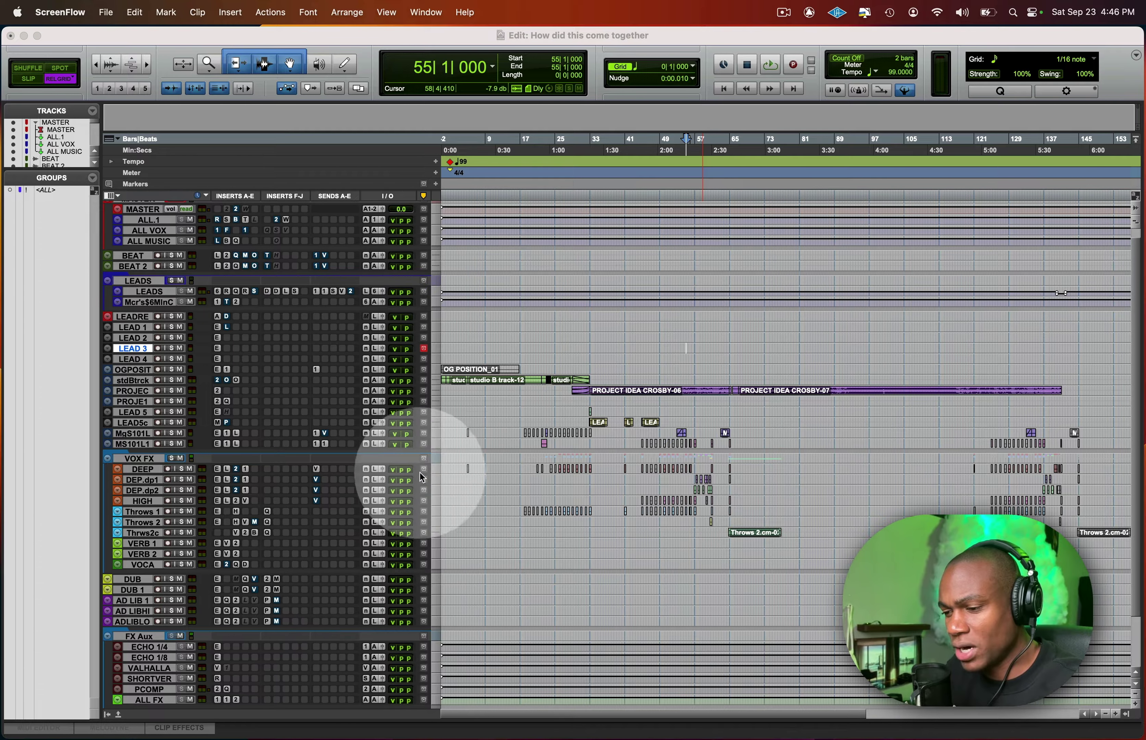
Select the range from bar 19 beat 2 to bar 140 beat 2 across the studio B track down through the third Throws track.
{"action": "scroll", "coordinate": [421, 474], "scroll_direction": "up", "scroll_amount": 1}
{"action": "scroll", "coordinate": [421, 475], "scroll_direction": "down", "scroll_amount": 1}
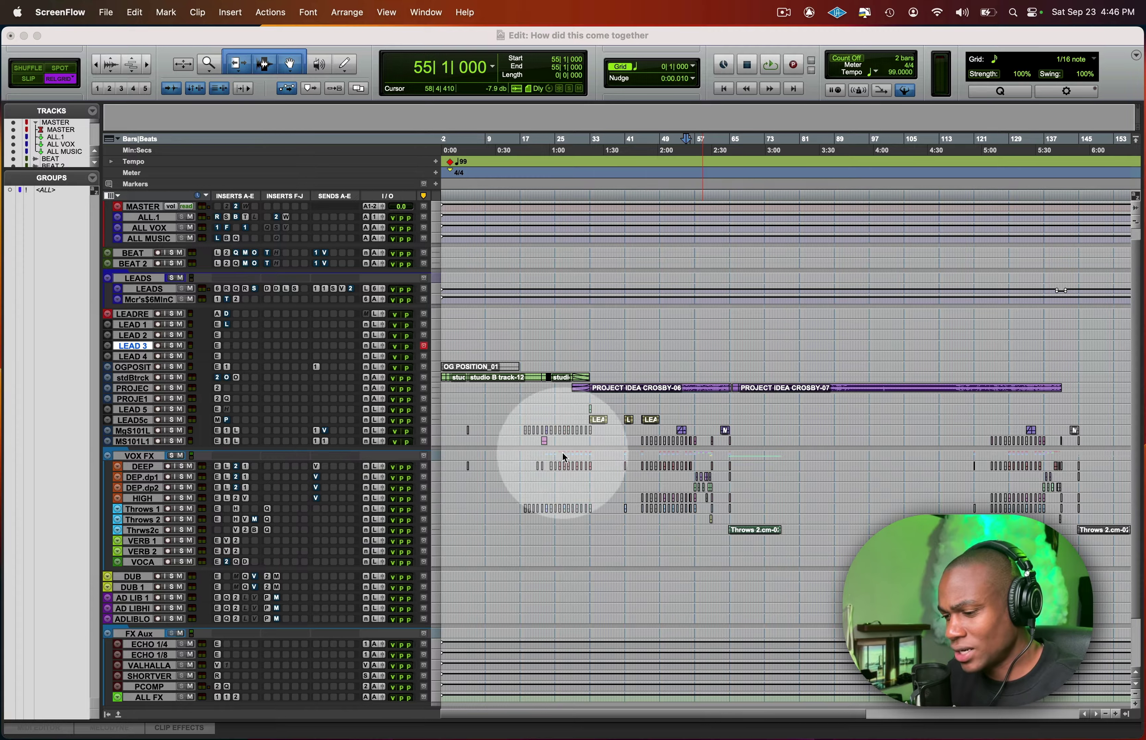
{"action": "left_click", "coordinate": [530, 377]}
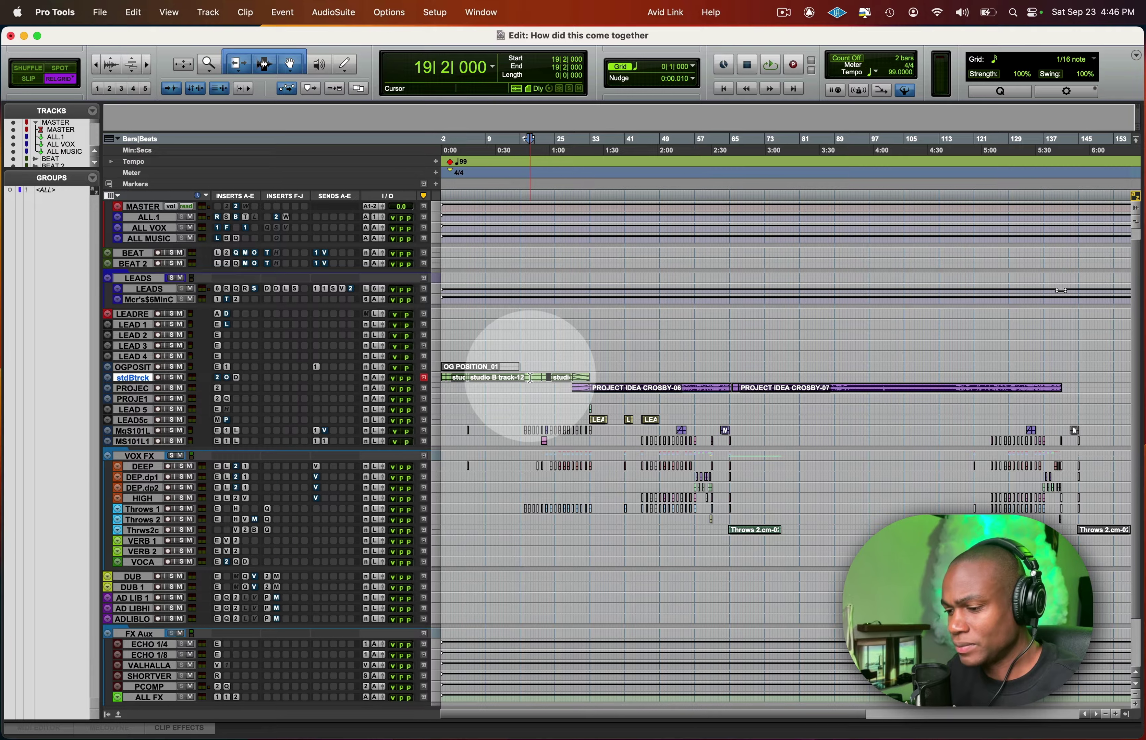
{"action": "left_click_drag", "start_coordinate": [529, 377], "coordinate": [1056, 530]}
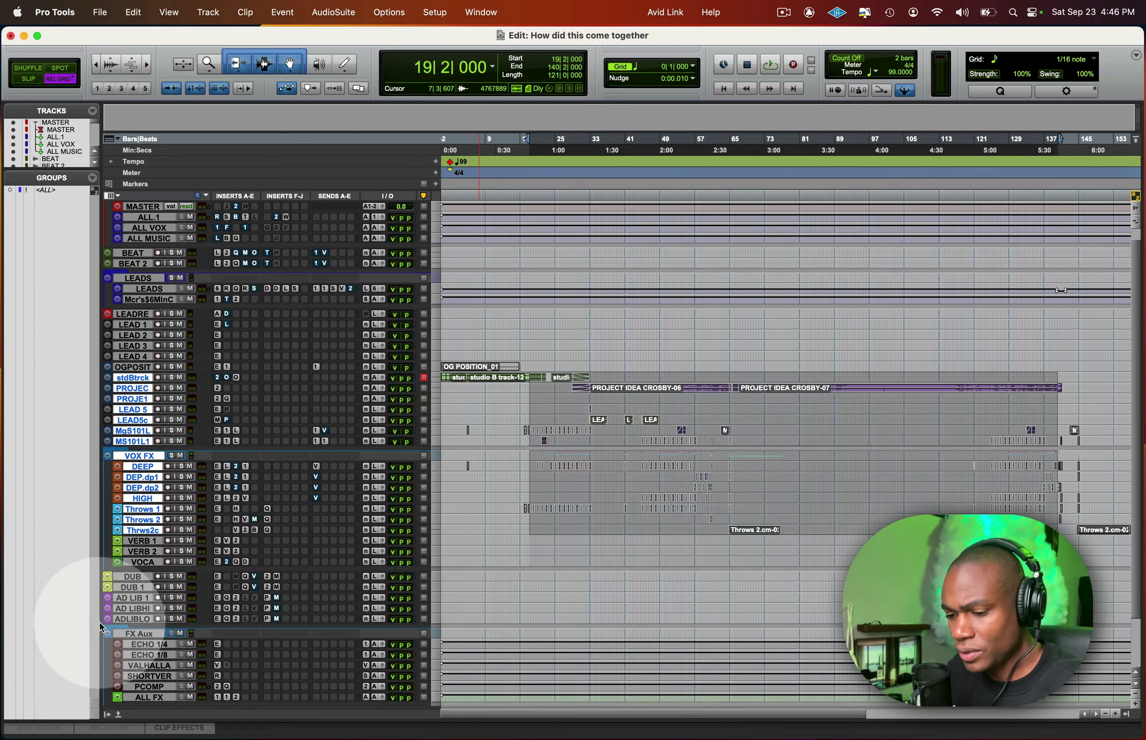
Collapse the FX Aux, LEADS and MASTER folder tracks.
{"action": "left_click", "coordinate": [130, 633]}
{"action": "key", "text": "shift+f"}
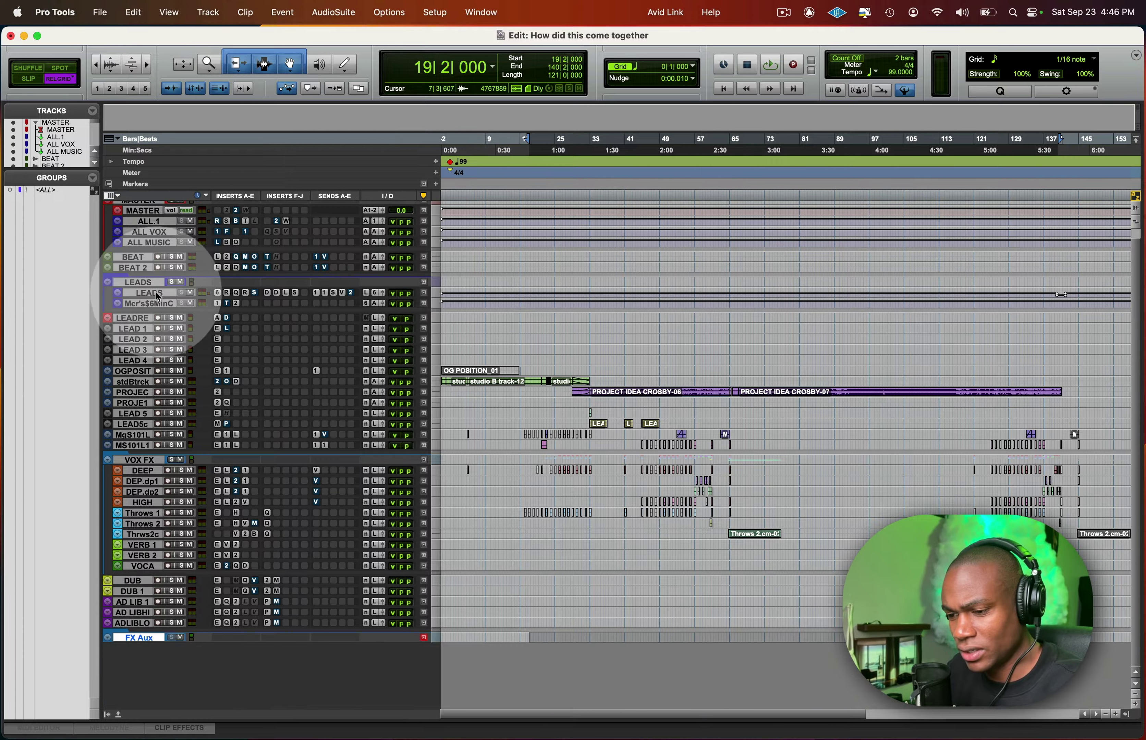
{"action": "left_click", "coordinate": [146, 281]}
{"action": "key", "text": "shift+f"}
{"action": "left_click", "coordinate": [145, 214]}
{"action": "key", "text": "shift+f"}
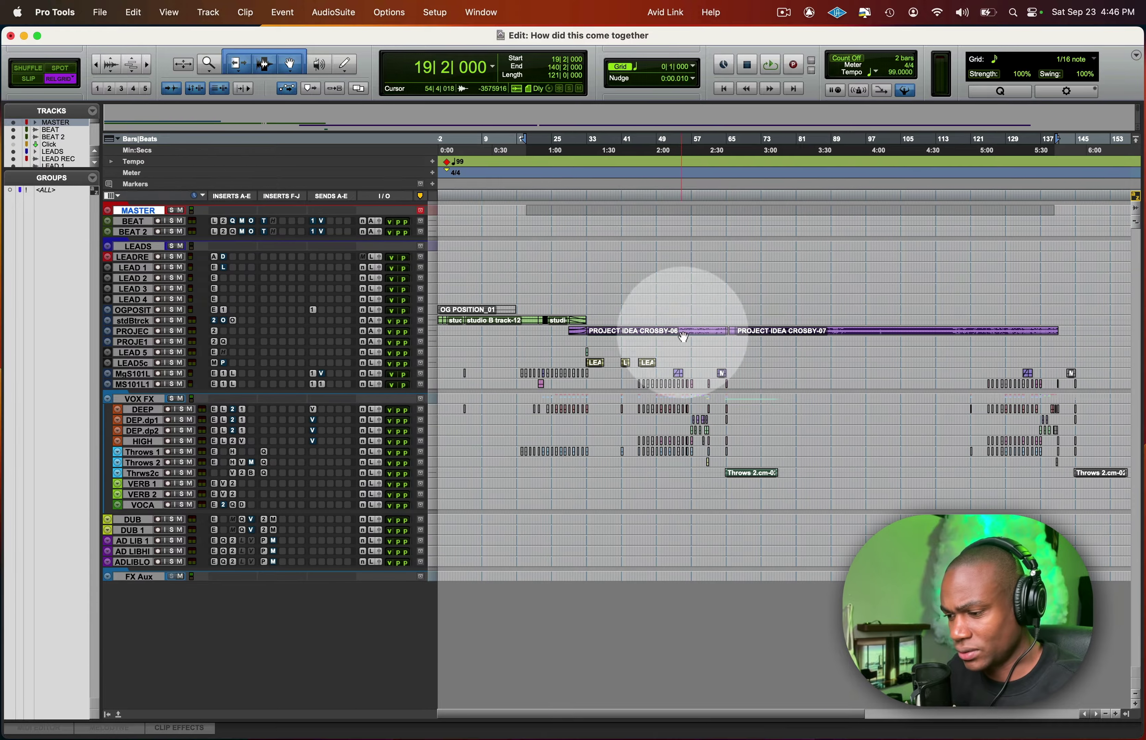
Enlarge the height of all tracks and zoom in the timeline one level.
{"action": "left_click", "coordinate": [601, 300]}
{"action": "key", "text": "ctrl+alt+Up"}
{"action": "key", "text": "ctrl+alt+Up"}
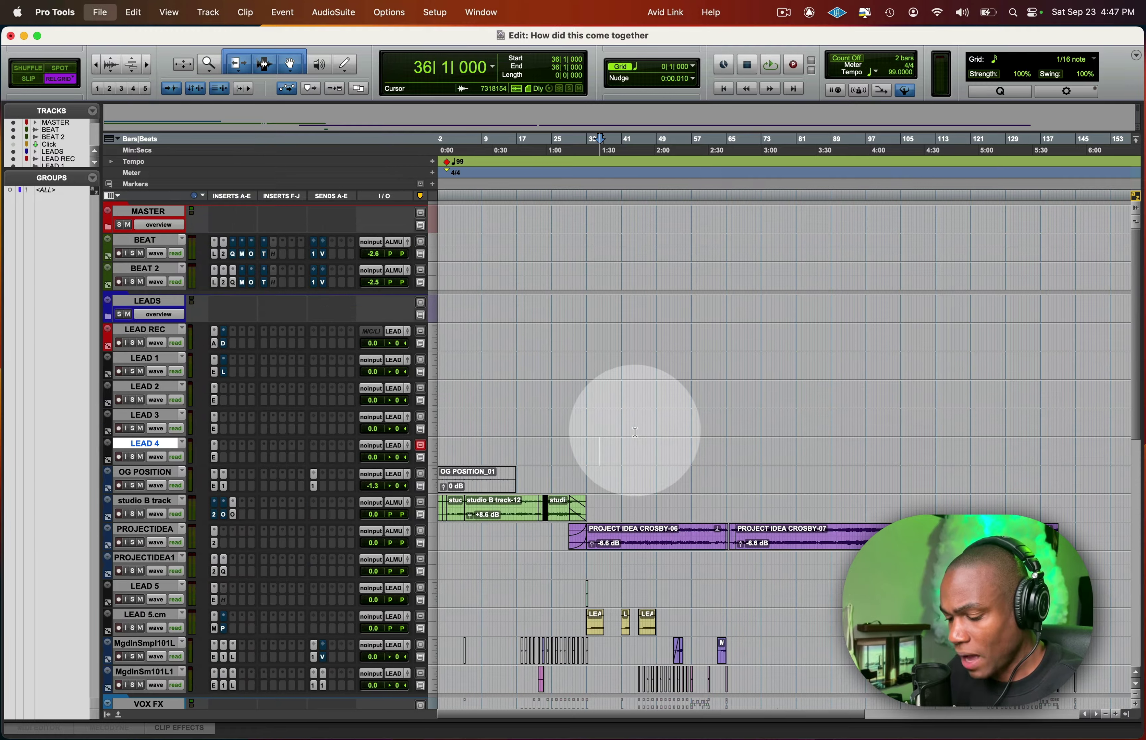
{"action": "key", "text": "super+bracketright"}
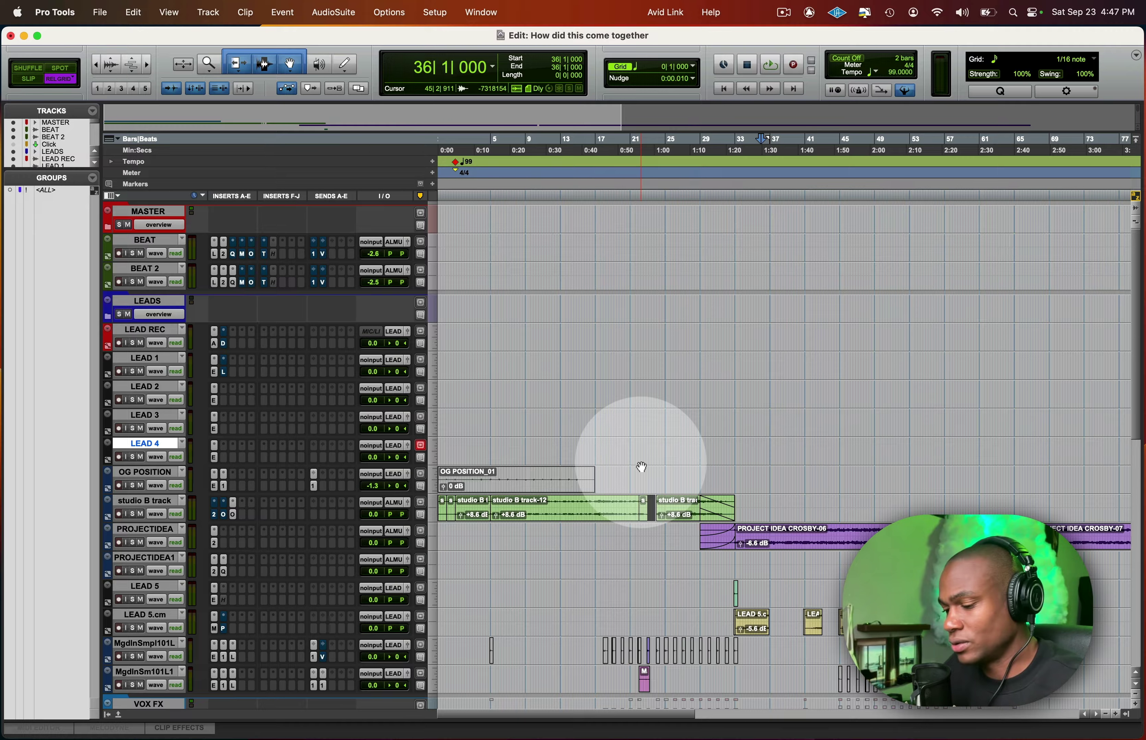
Place the edit cursor at bar 18 on the OG POSITION track, zoom in on the sample clips there, and save the session.
{"action": "left_click", "coordinate": [603, 475]}
{"action": "key", "text": "super+s"}
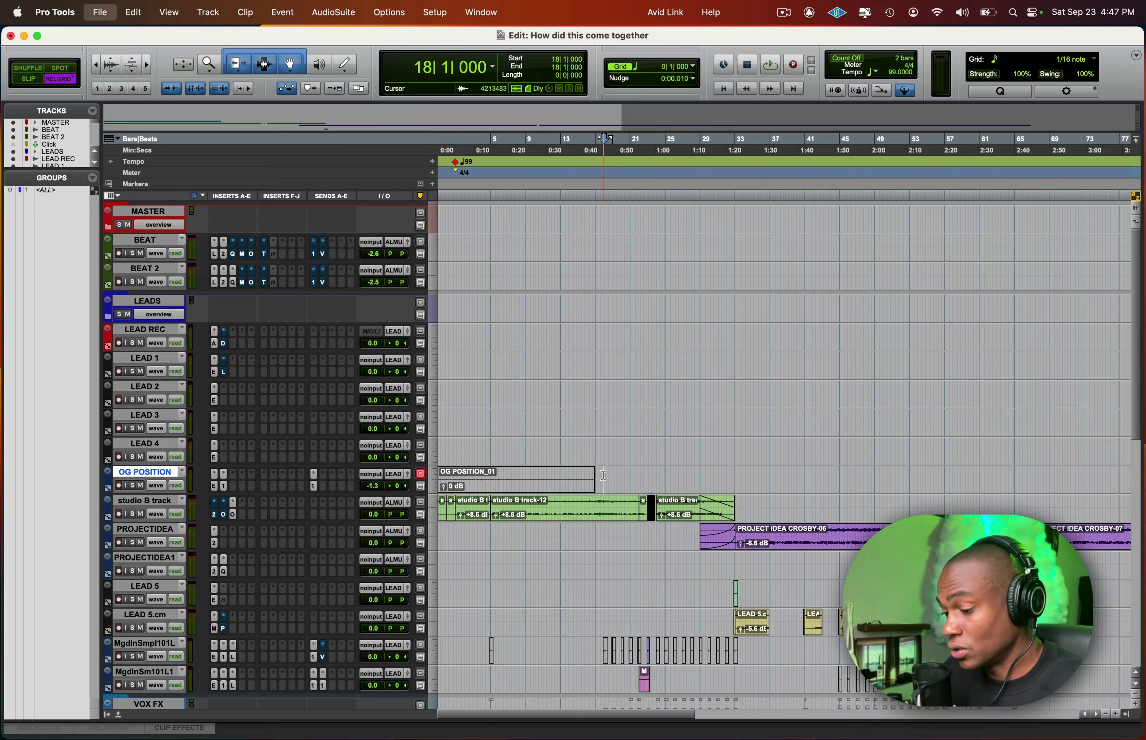
{"action": "key", "text": "super+bracketright"}
{"action": "key", "text": "super+bracketright"}
{"action": "key", "text": "super+bracketright"}
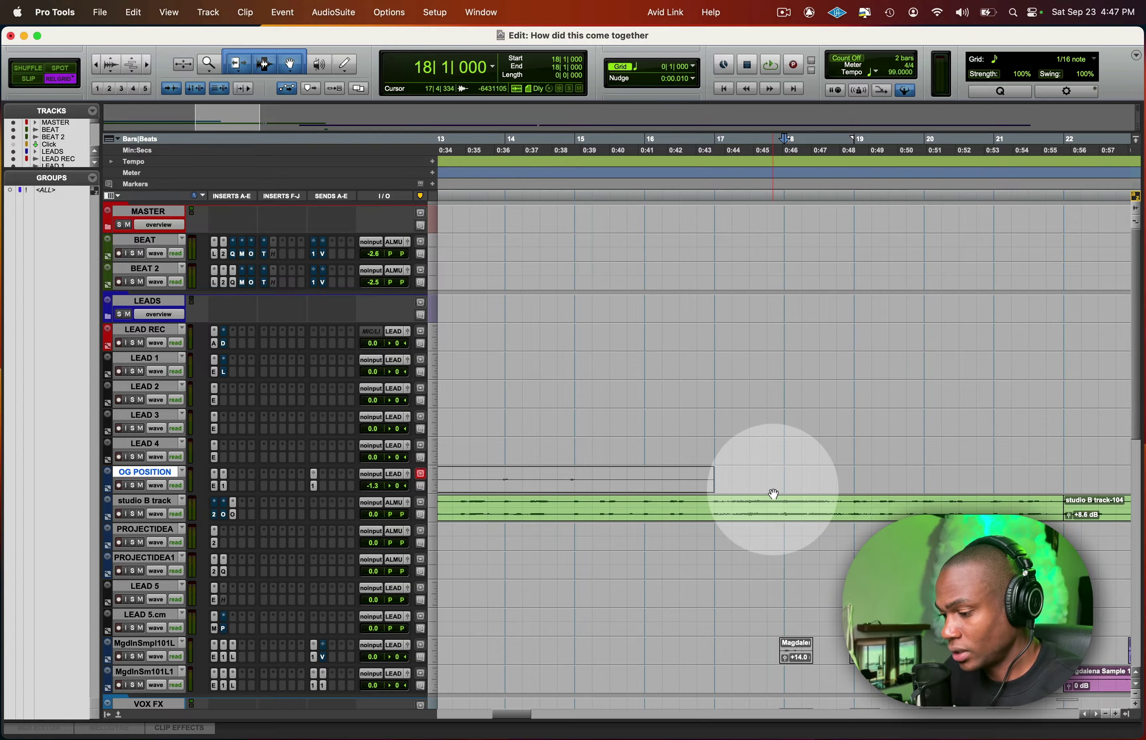
{"action": "scroll", "coordinate": [766, 481], "scroll_direction": "down", "scroll_amount": 5}
{"action": "scroll", "coordinate": [763, 478], "scroll_direction": "right", "scroll_amount": 4}
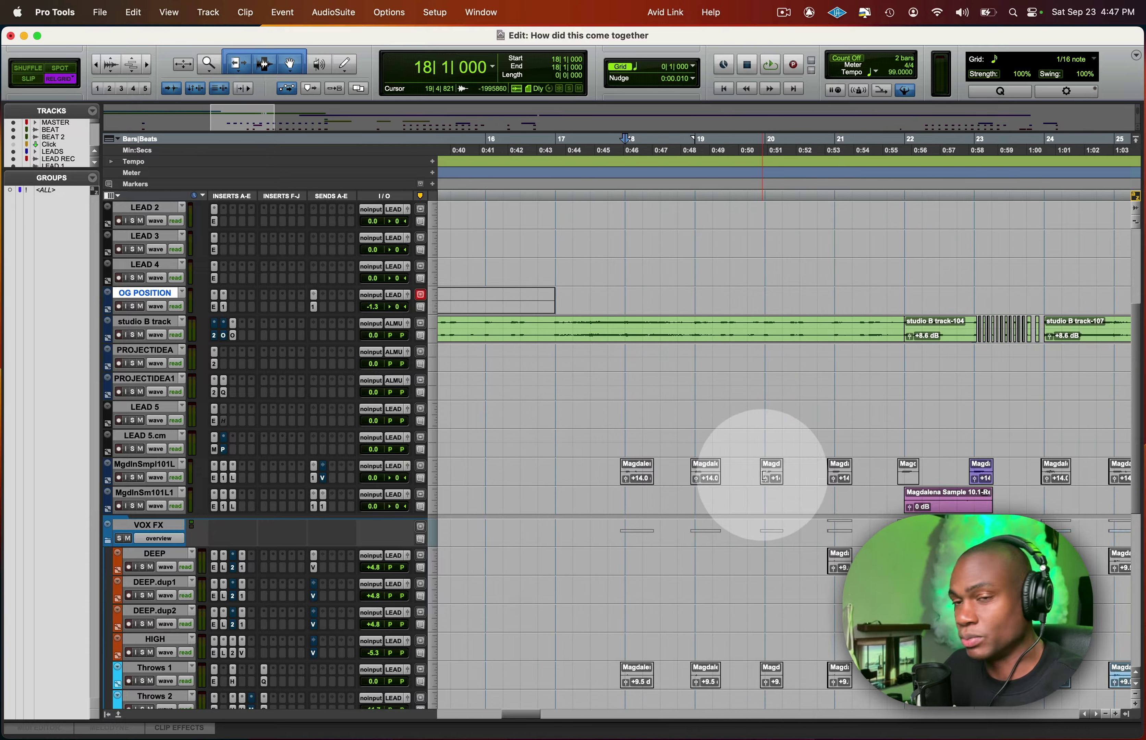
{"action": "key", "text": "super+s"}
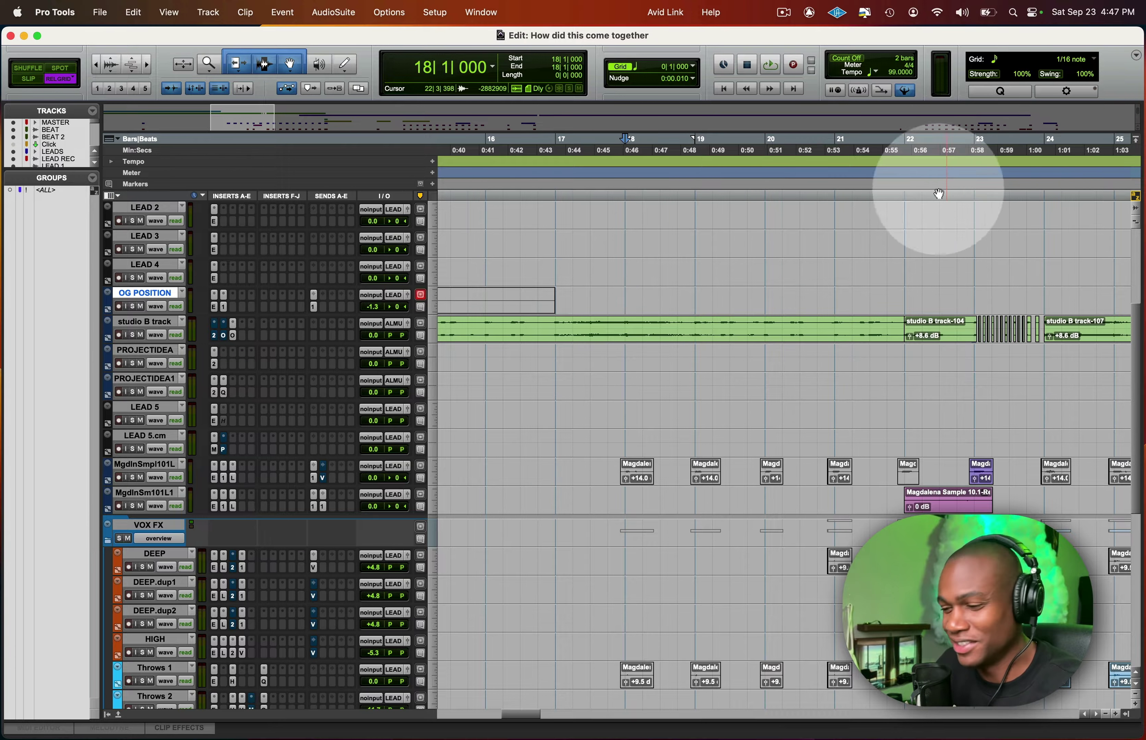
Set the grid value to a 1/2 note and save the session.
{"action": "key", "text": "super+bracketleft"}
{"action": "key", "text": "super+bracketleft"}
{"action": "key", "text": "super+s"}
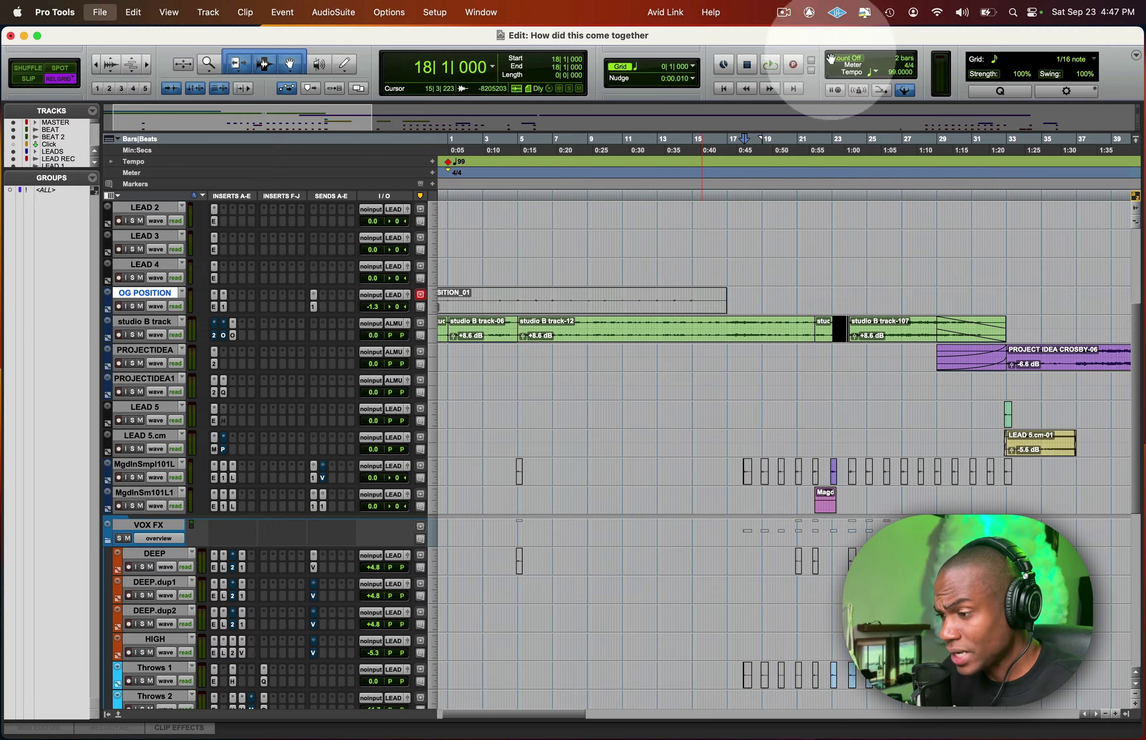
{"action": "left_click", "coordinate": [671, 66]}
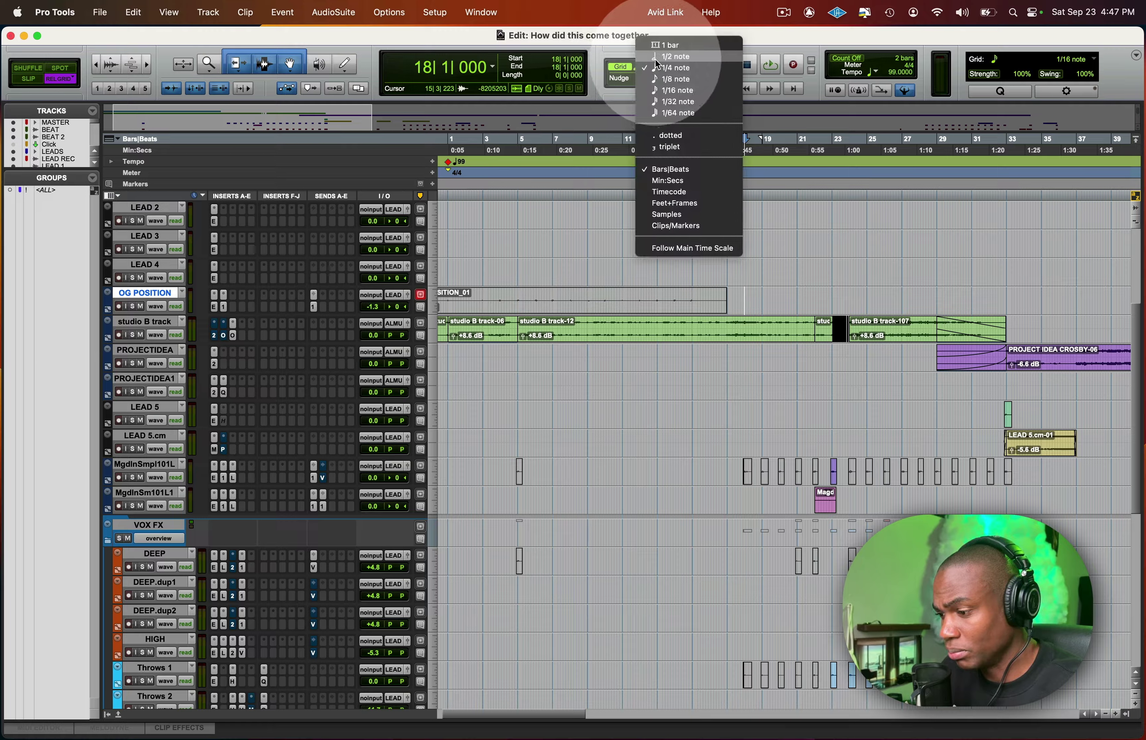
{"action": "left_click", "coordinate": [657, 62]}
{"action": "key", "text": "super+s"}
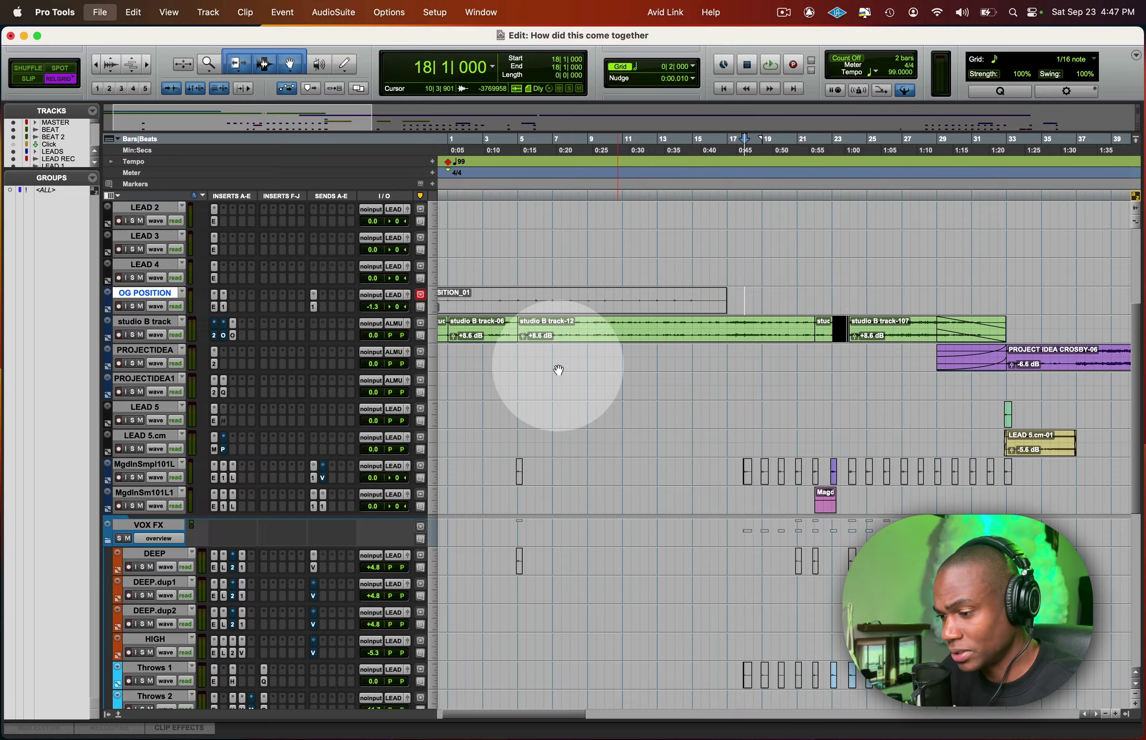
Move the edit cursor to the session start on the studio B track, enlarge that track's height, and save.
{"action": "key", "text": "Return"}
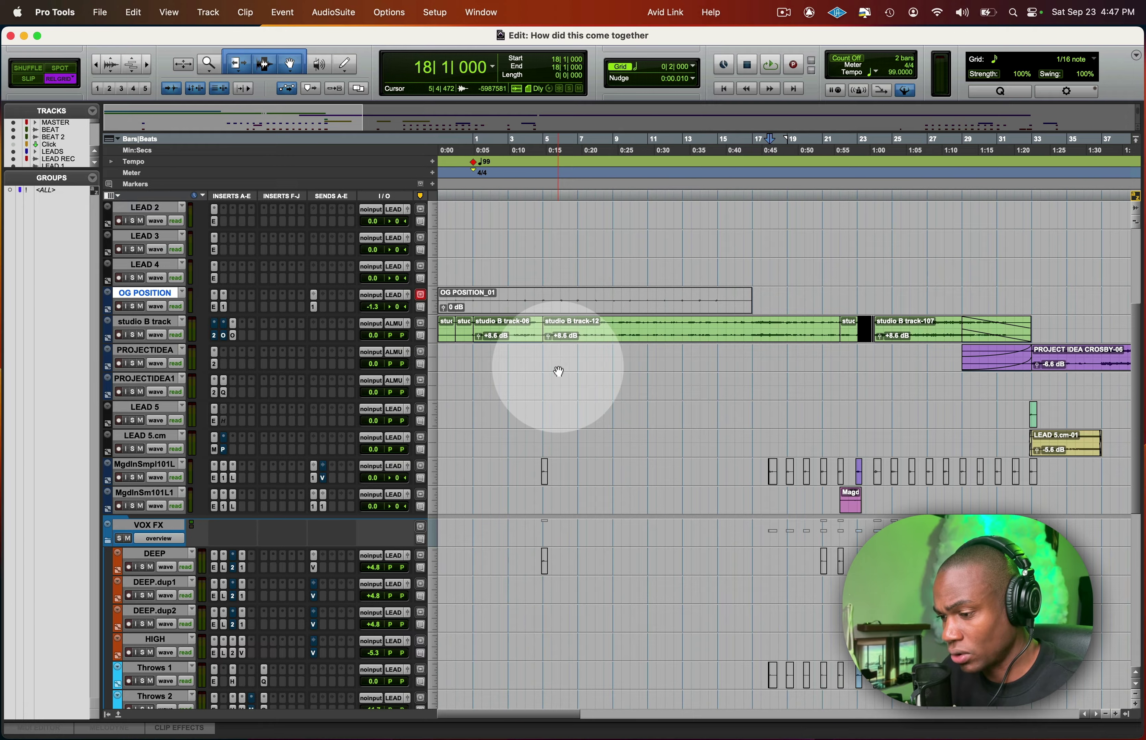
{"action": "left_click", "coordinate": [491, 324]}
{"action": "key", "text": "Return"}
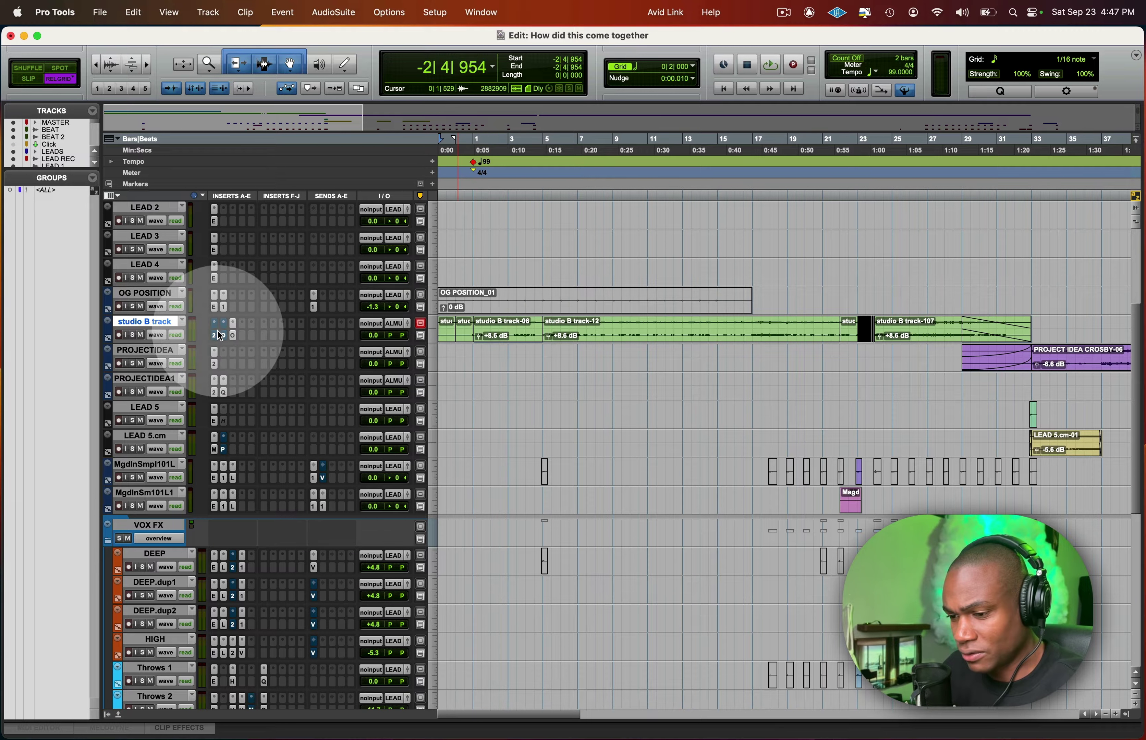
{"action": "key", "text": "ctrl+Up"}
{"action": "key", "text": "super+s"}
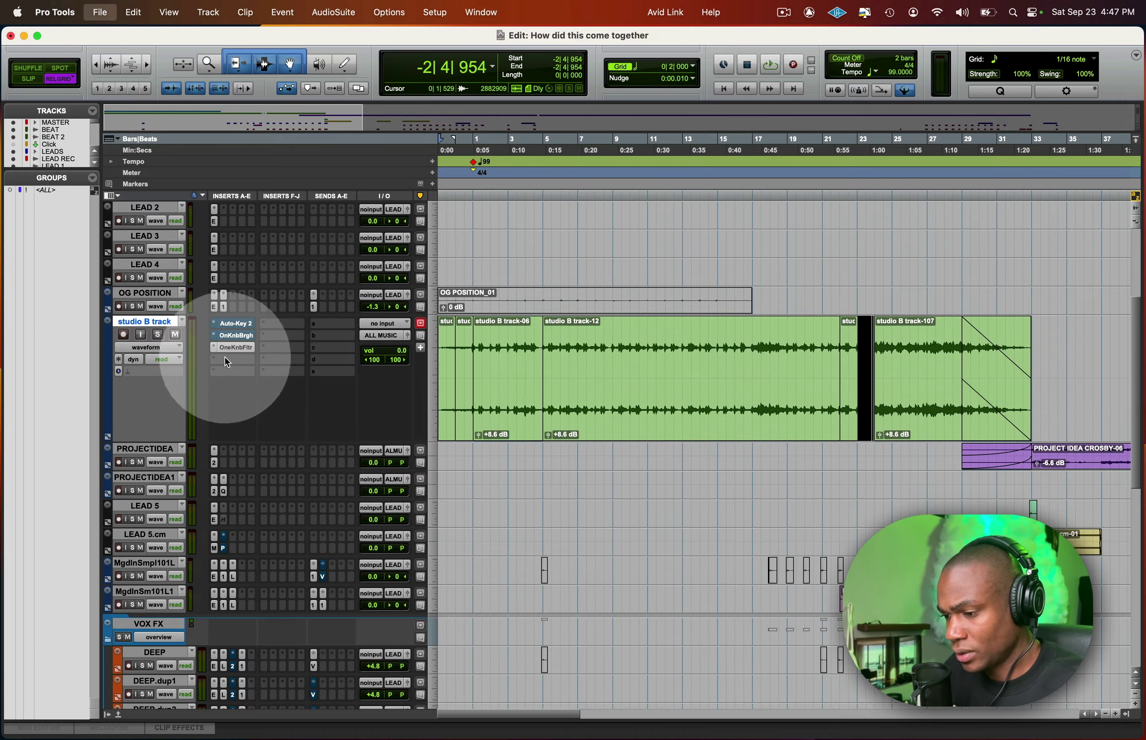
Play the opening of the studio B track from the session start up to about bar 1.
{"action": "key", "text": "t"}
{"action": "key", "text": "t"}
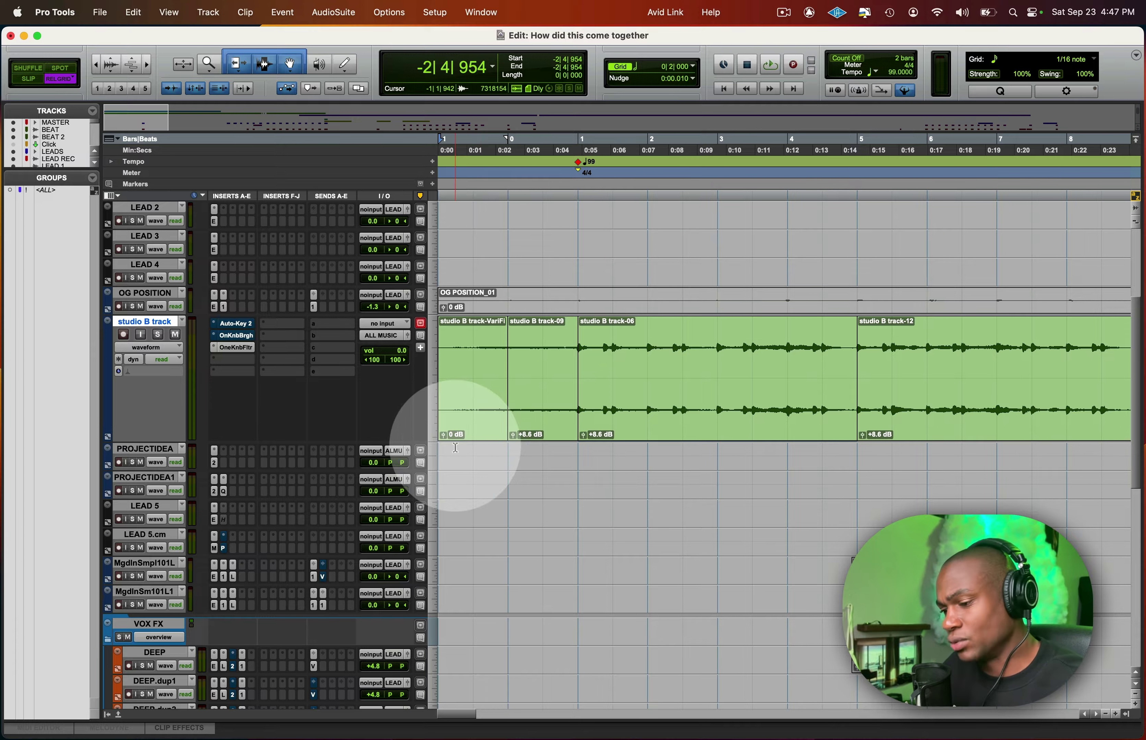
{"action": "key", "text": "space"}
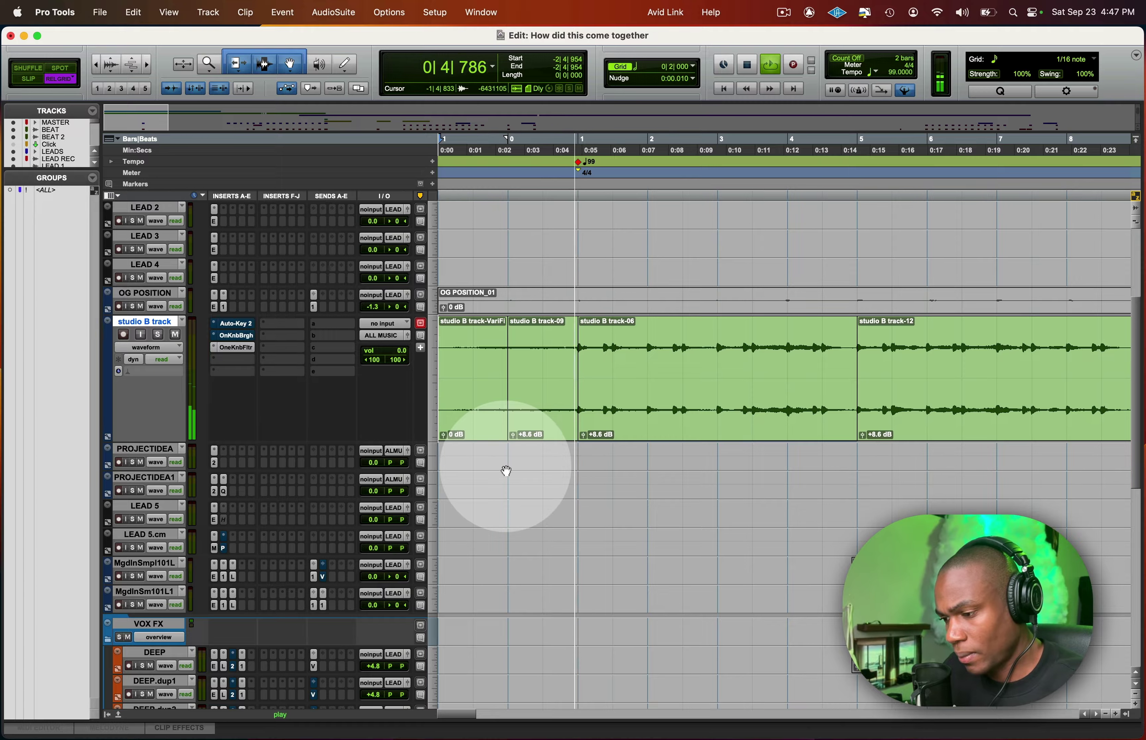
{"action": "key", "text": "space"}
{"action": "key", "text": "r"}
{"action": "key", "text": "r"}
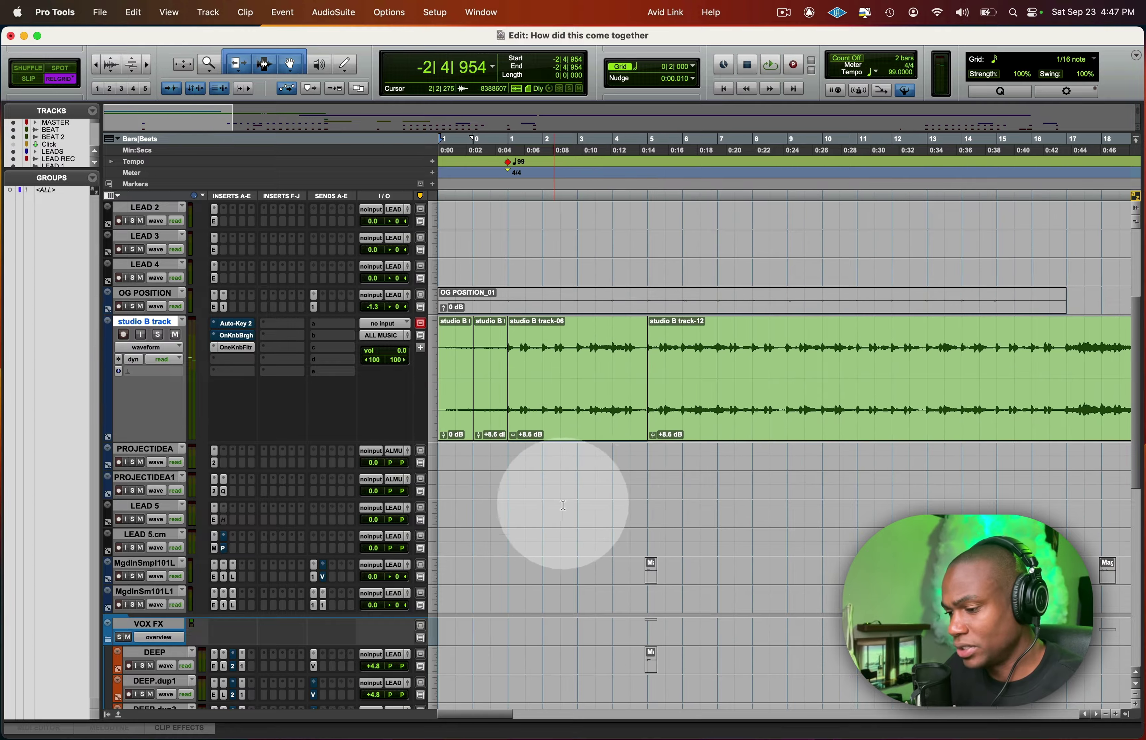
Select the studio B track audio from bar 2 beat 3 to bar 18 beat 1.
{"action": "scroll", "coordinate": [729, 506], "scroll_direction": "right", "scroll_amount": 2}
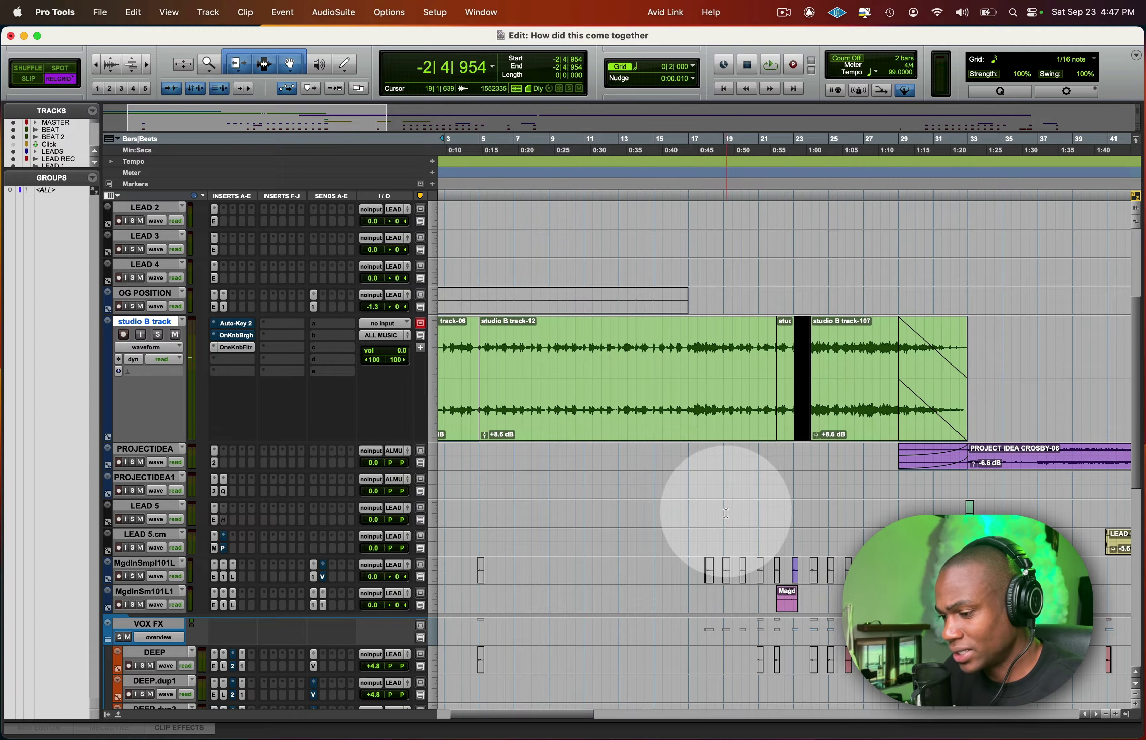
{"action": "scroll", "coordinate": [724, 509], "scroll_direction": "left", "scroll_amount": 2}
{"action": "scroll", "coordinate": [650, 577], "scroll_direction": "up", "scroll_amount": 5}
{"action": "scroll", "coordinate": [681, 621], "scroll_direction": "down", "scroll_amount": 6}
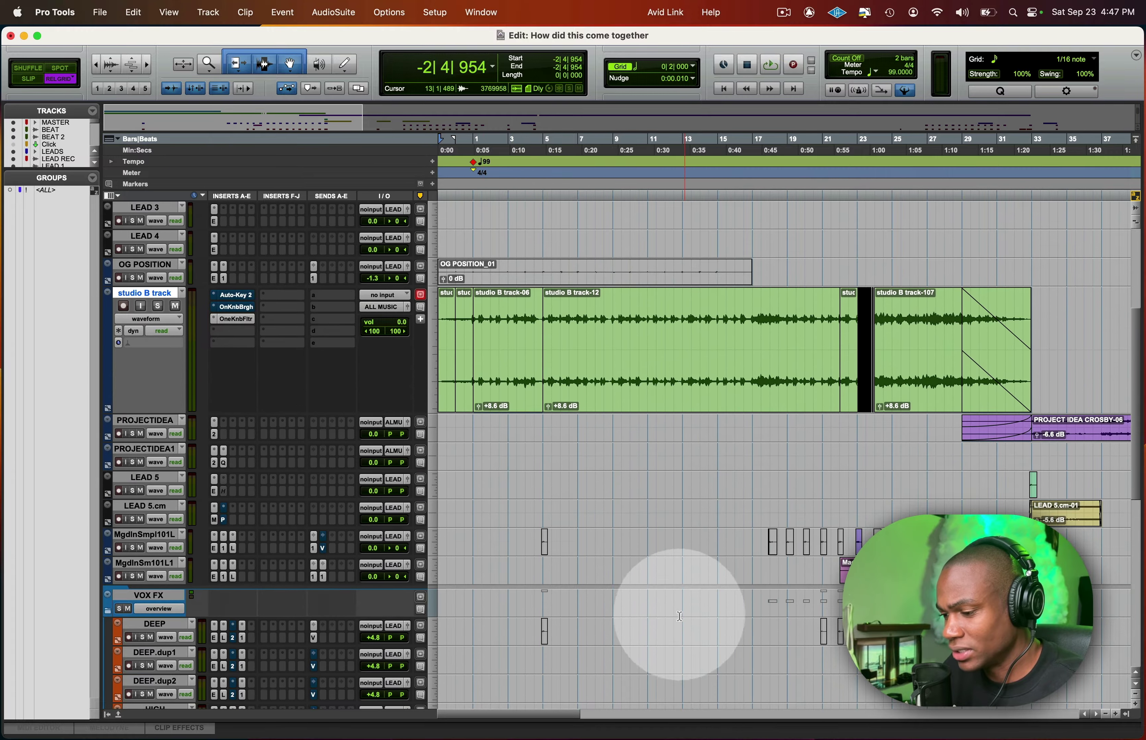
{"action": "left_click_drag", "start_coordinate": [747, 383], "coordinate": [773, 380]}
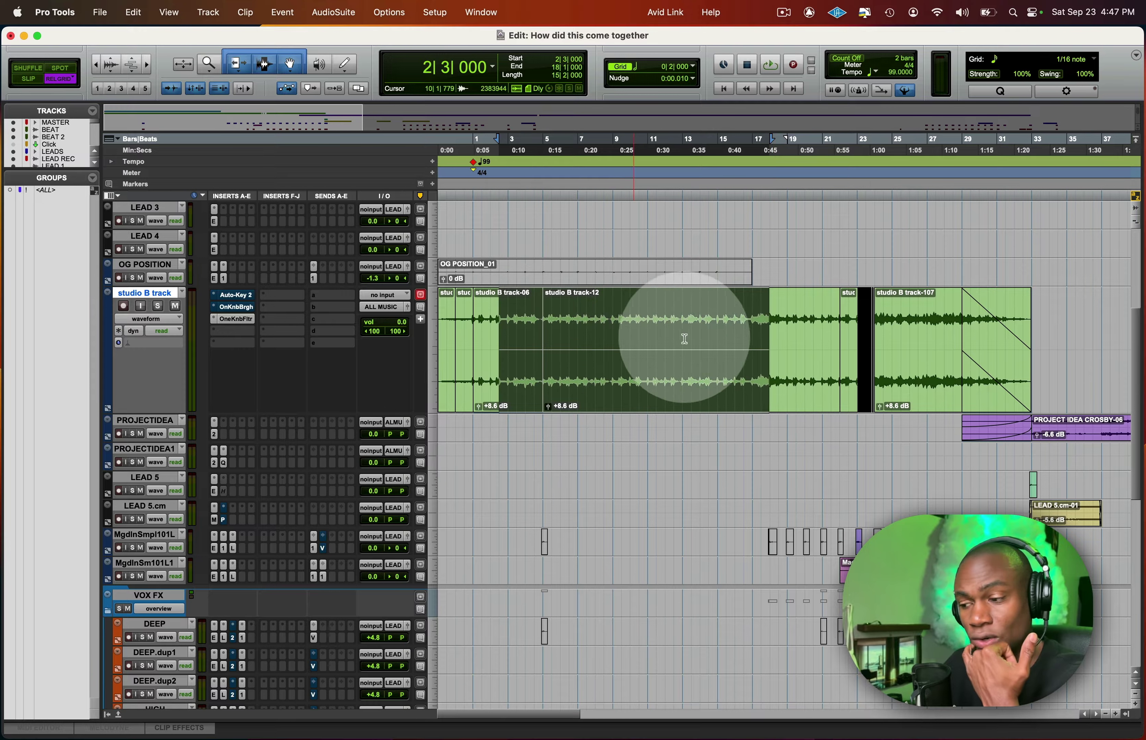
{"action": "scroll", "coordinate": [637, 351], "scroll_direction": "up", "scroll_amount": 5}
{"action": "scroll", "coordinate": [653, 523], "scroll_direction": "down", "scroll_amount": 10}
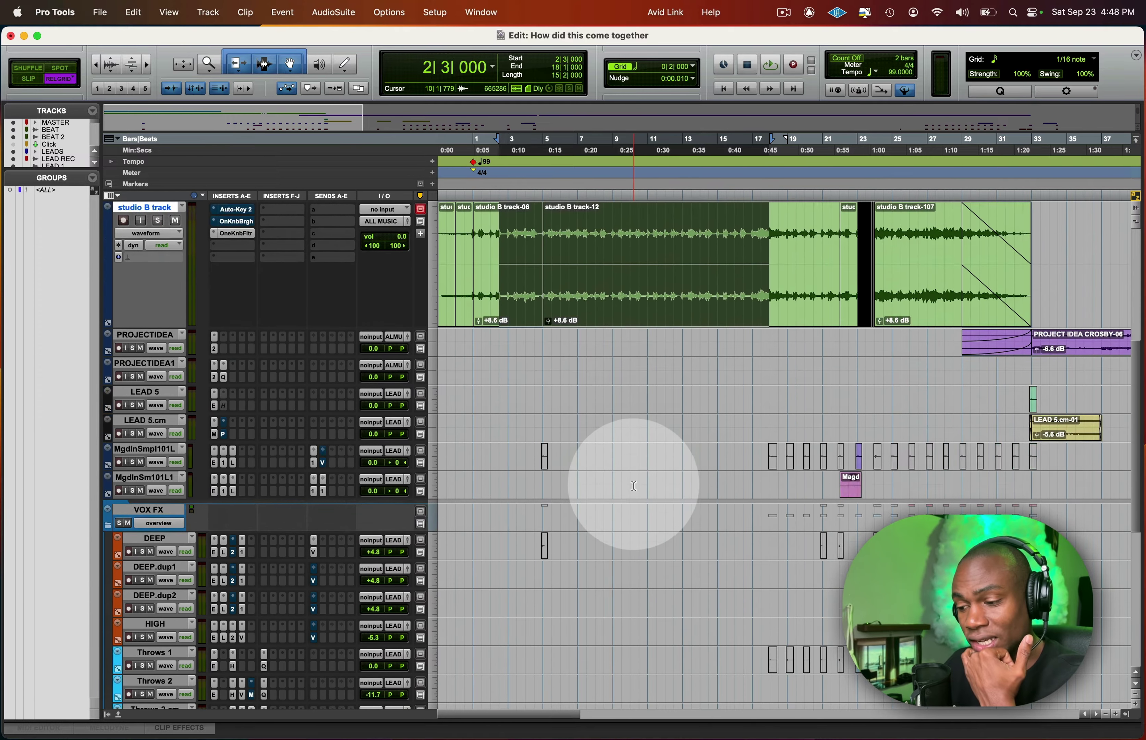
{"action": "scroll", "coordinate": [613, 475], "scroll_direction": "up", "scroll_amount": 10}
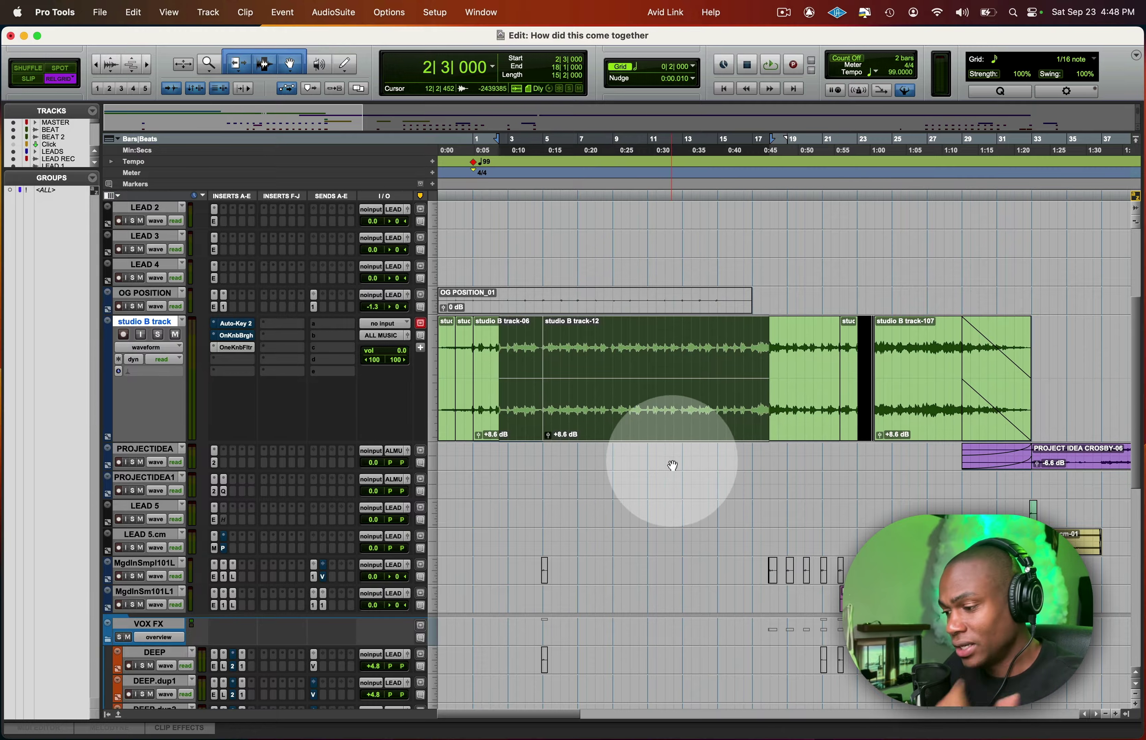
Play the studio B track from bar 21 into the chopped clips at bar 23.
{"action": "left_click", "coordinate": [762, 347]}
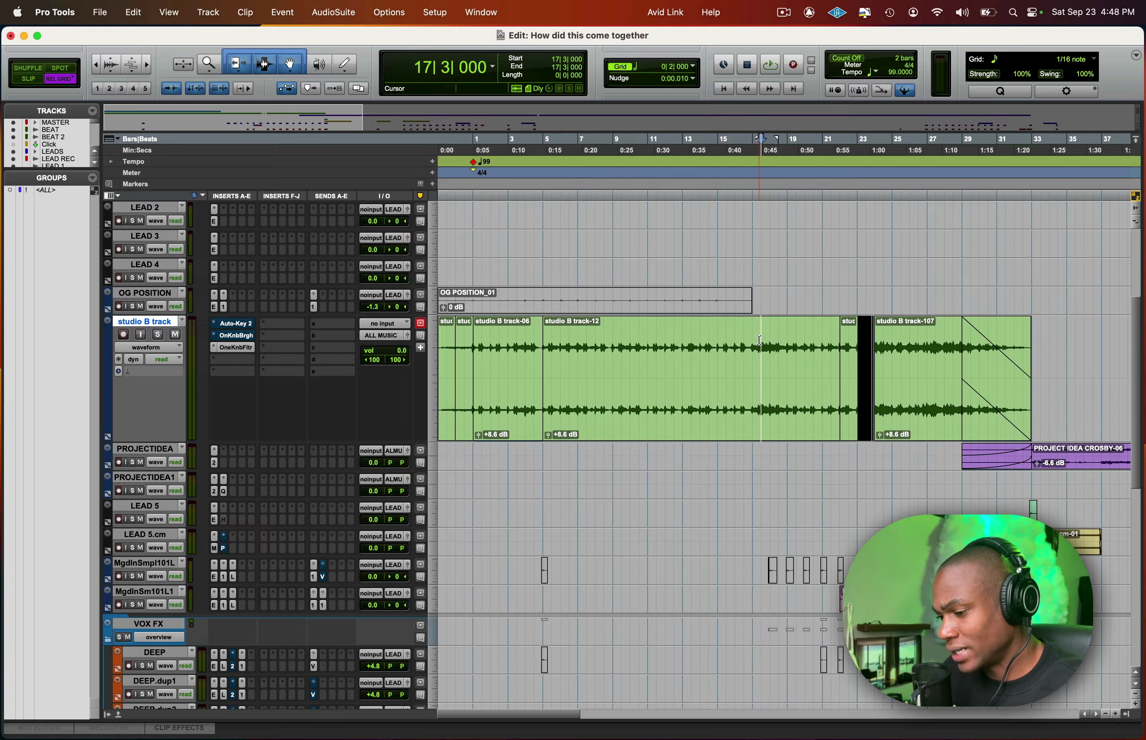
{"action": "scroll", "coordinate": [758, 340], "scroll_direction": "up", "scroll_amount": 3}
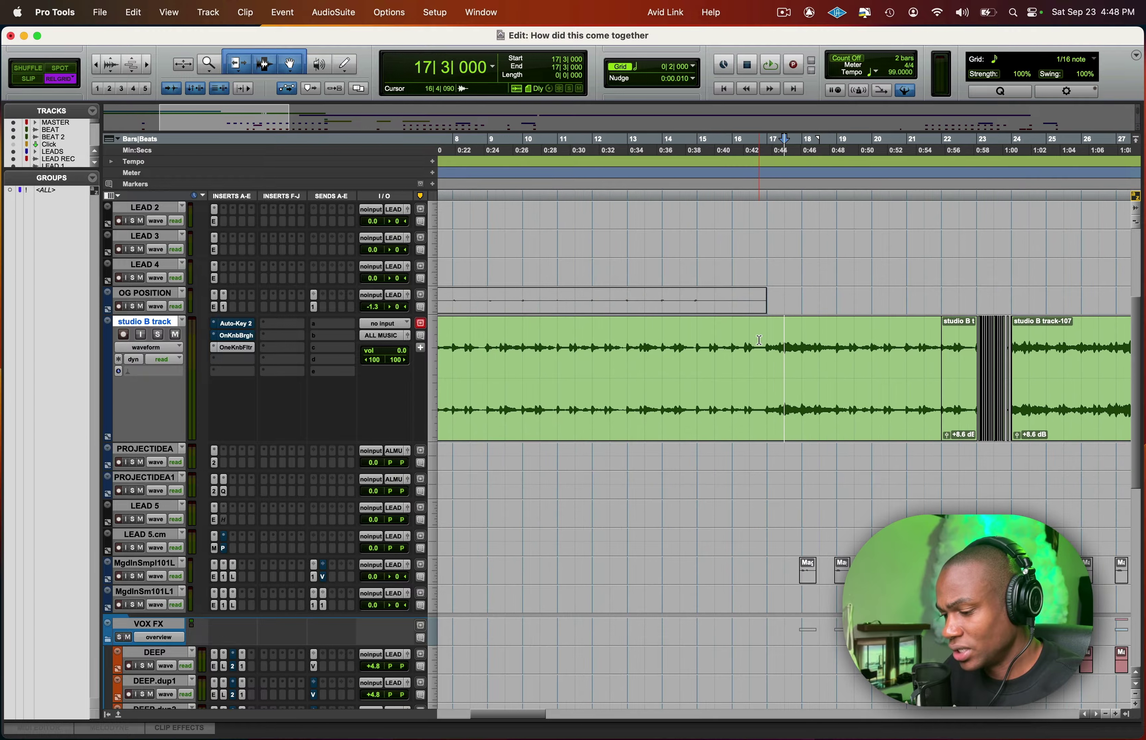
{"action": "scroll", "coordinate": [774, 365], "scroll_direction": "right", "scroll_amount": 5}
{"action": "left_click", "coordinate": [702, 406]}
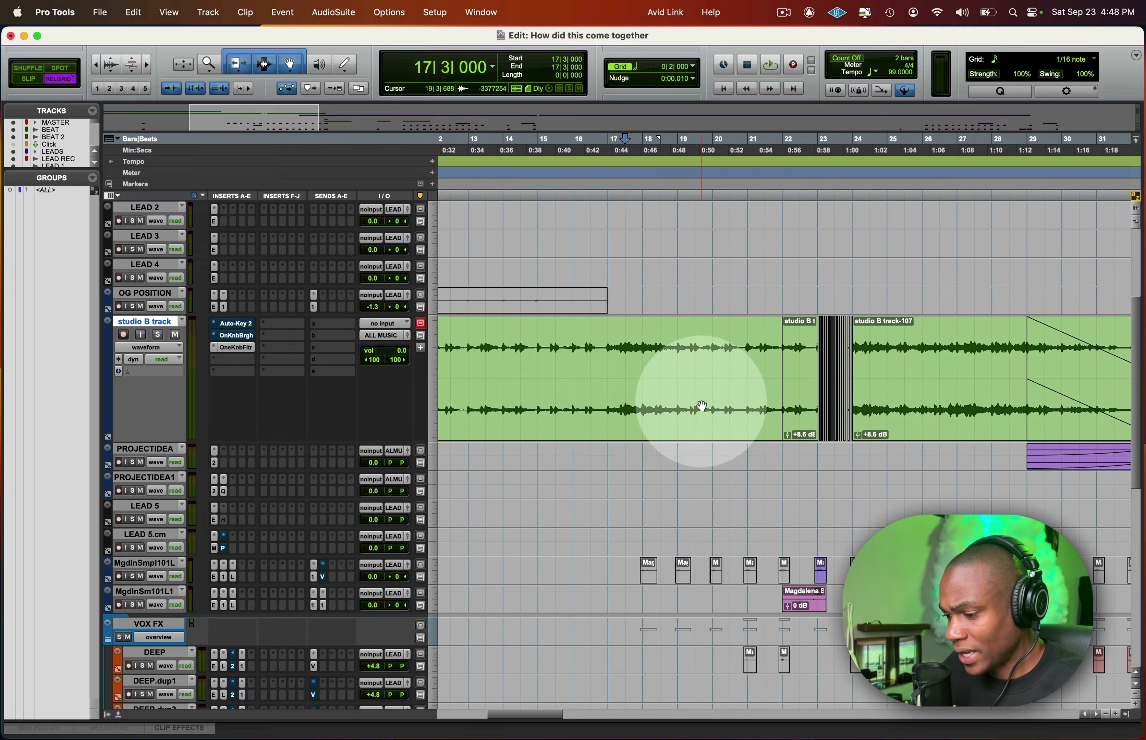
{"action": "left_click", "coordinate": [749, 355]}
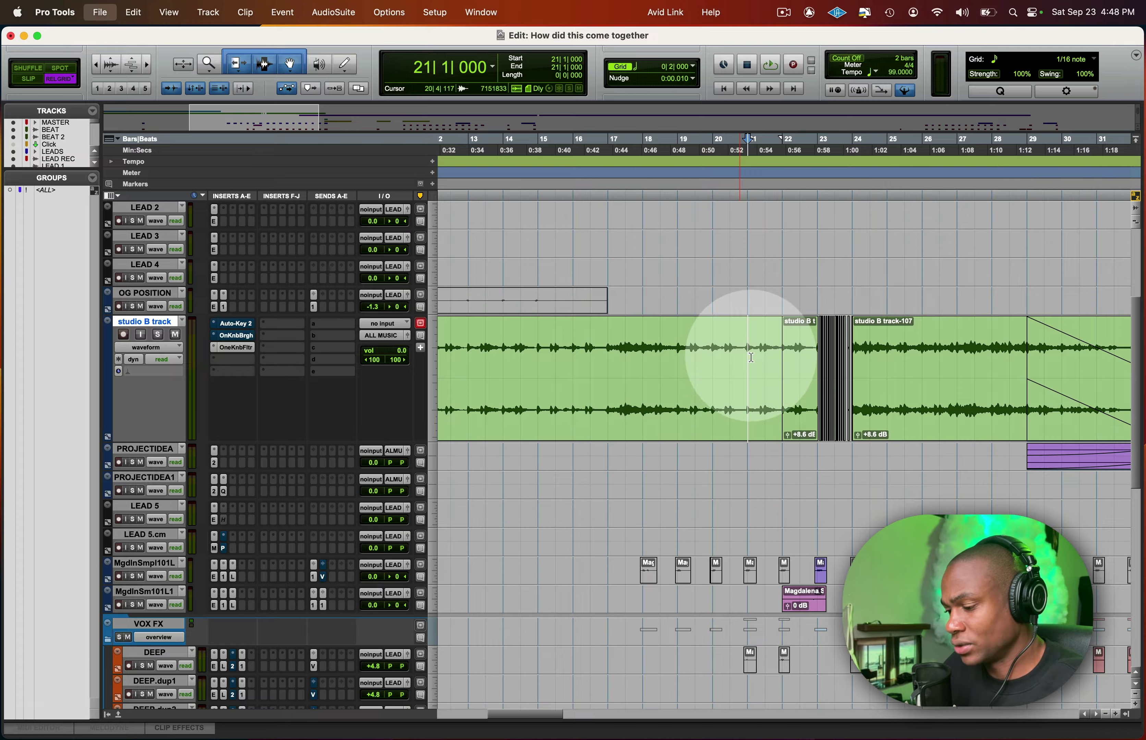
{"action": "scroll", "coordinate": [746, 366], "scroll_direction": "right", "scroll_amount": 3}
{"action": "key", "text": "space"}
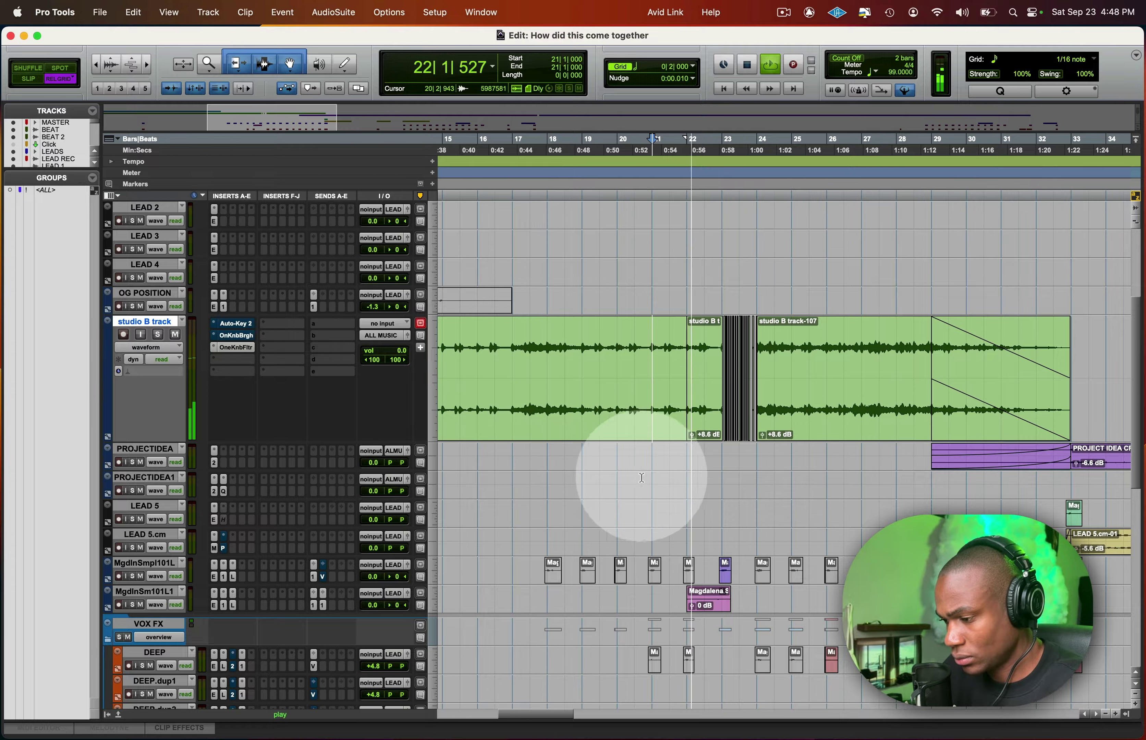
{"action": "key", "text": "super+bracketright"}
{"action": "scroll", "coordinate": [816, 457], "scroll_direction": "right", "scroll_amount": 2}
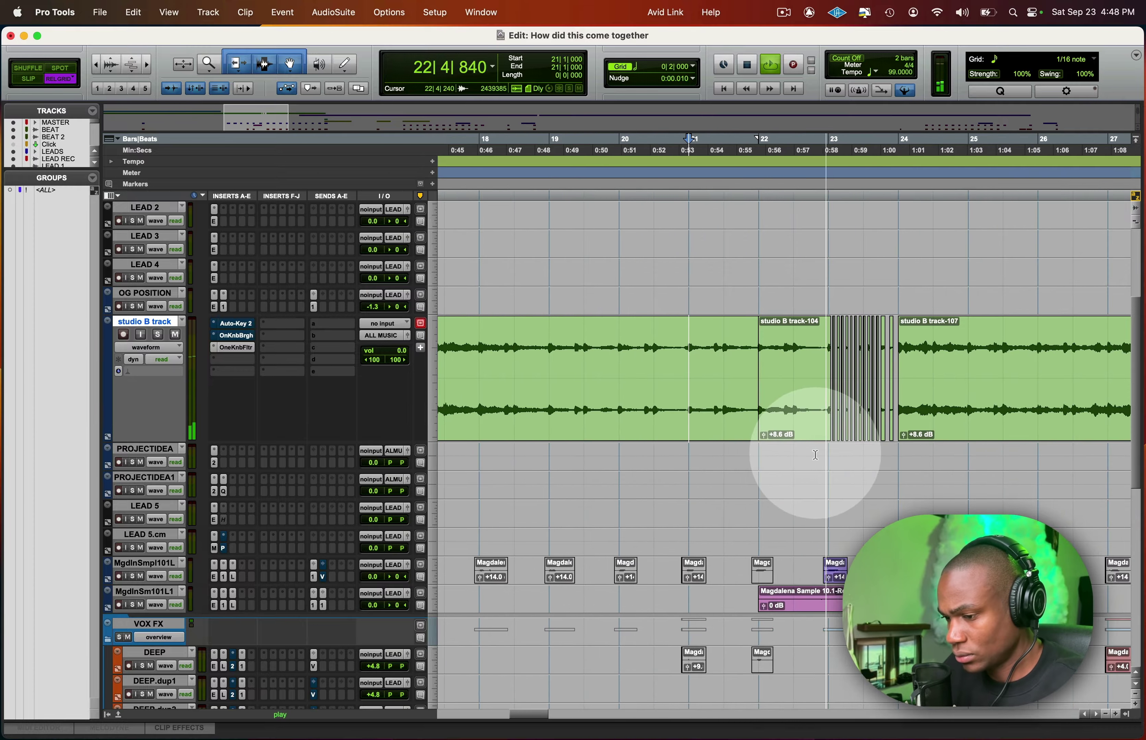
Hide the sends column, stop playback with the cursor at bar 22 beat 3, and zoom in on the chopped studio B clips.
{"action": "left_click", "coordinate": [331, 195], "text": "alt"}
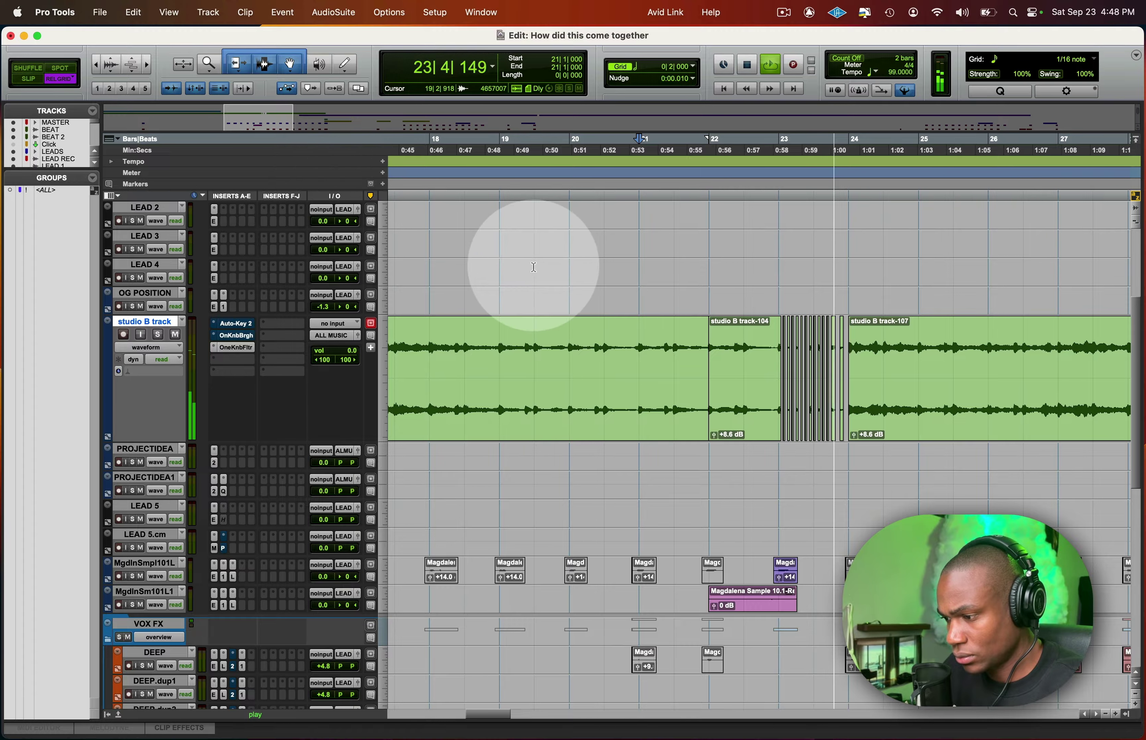
{"action": "left_click", "coordinate": [745, 344]}
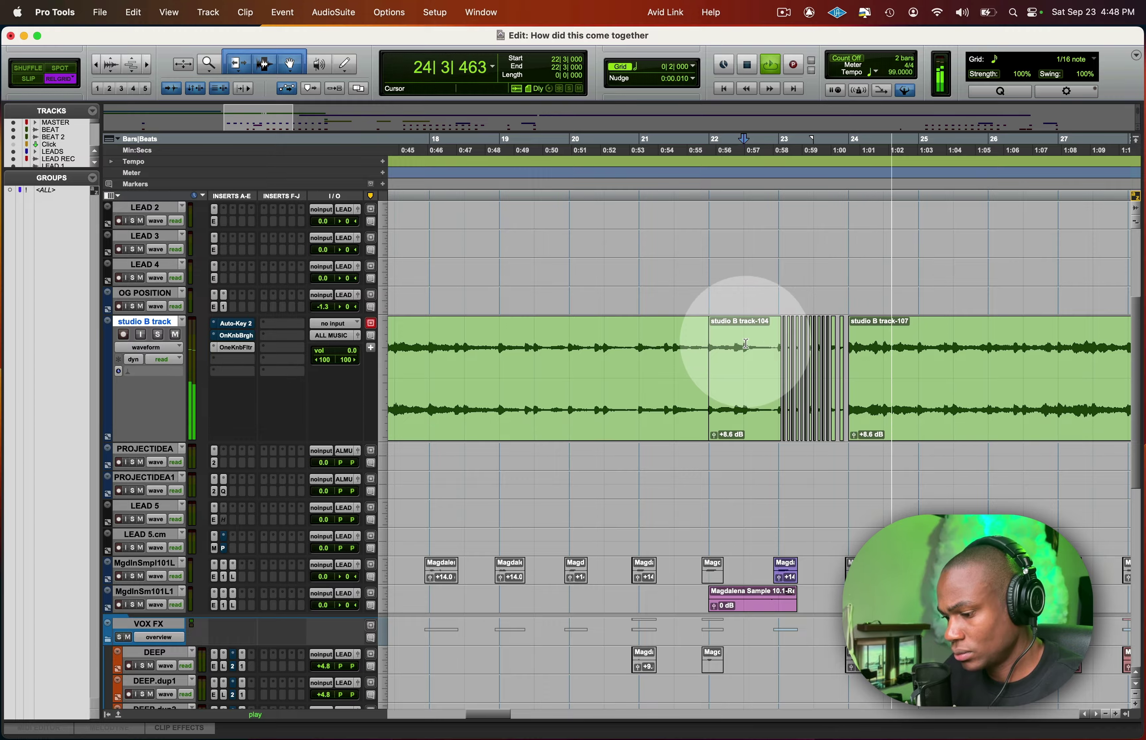
{"action": "key", "text": "space"}
{"action": "key", "text": "super+bracketright"}
{"action": "key", "text": "super+bracketright"}
{"action": "scroll", "coordinate": [800, 358], "scroll_direction": "right", "scroll_amount": 3}
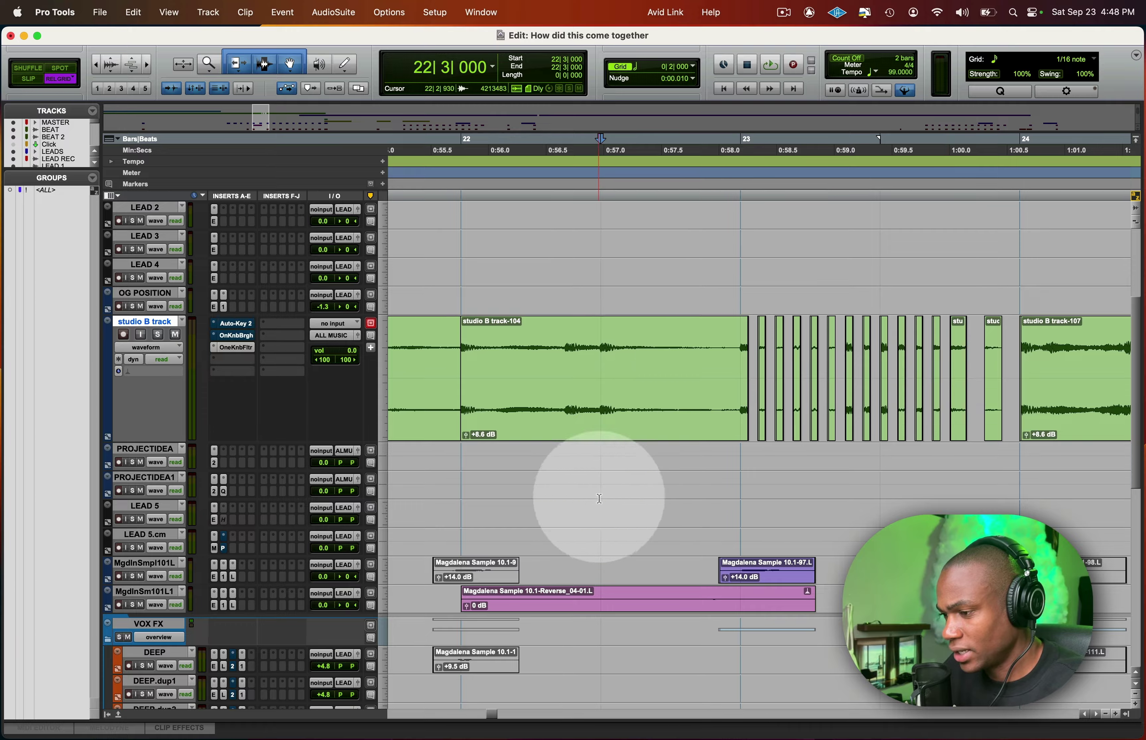
Switch the grid value to 1/16 note, and settle on 1/8 note.
{"action": "left_click", "coordinate": [639, 66]}
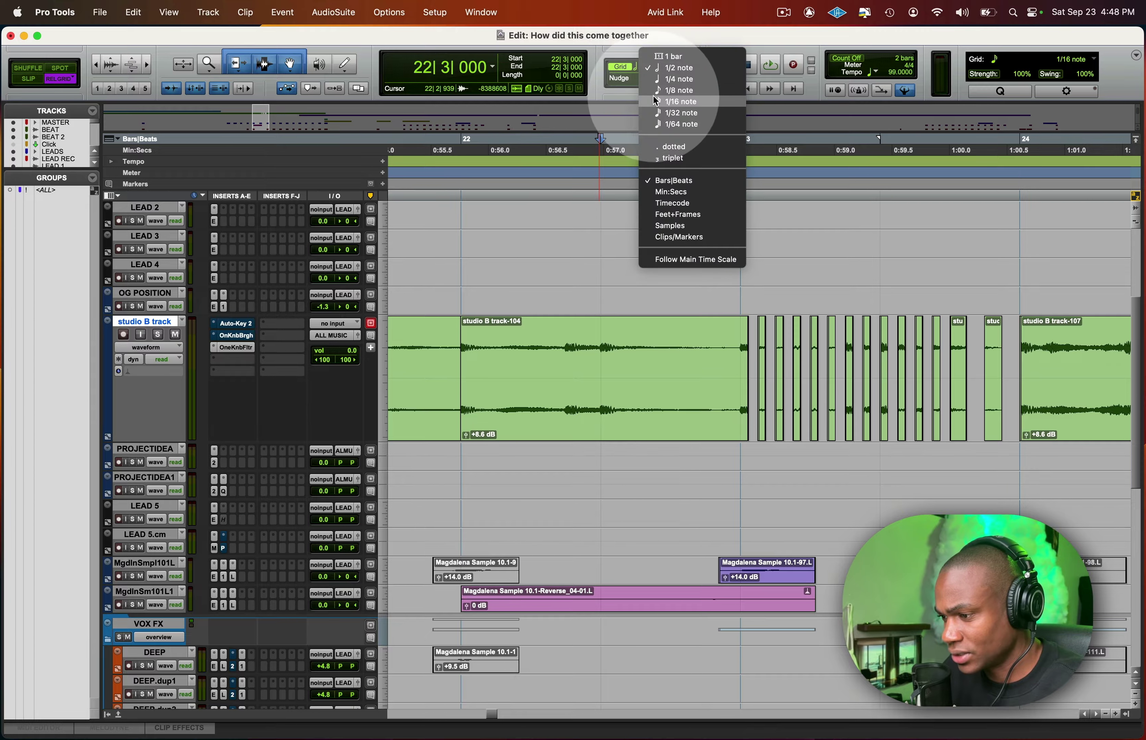
{"action": "left_click", "coordinate": [653, 96]}
{"action": "left_click", "coordinate": [637, 67]}
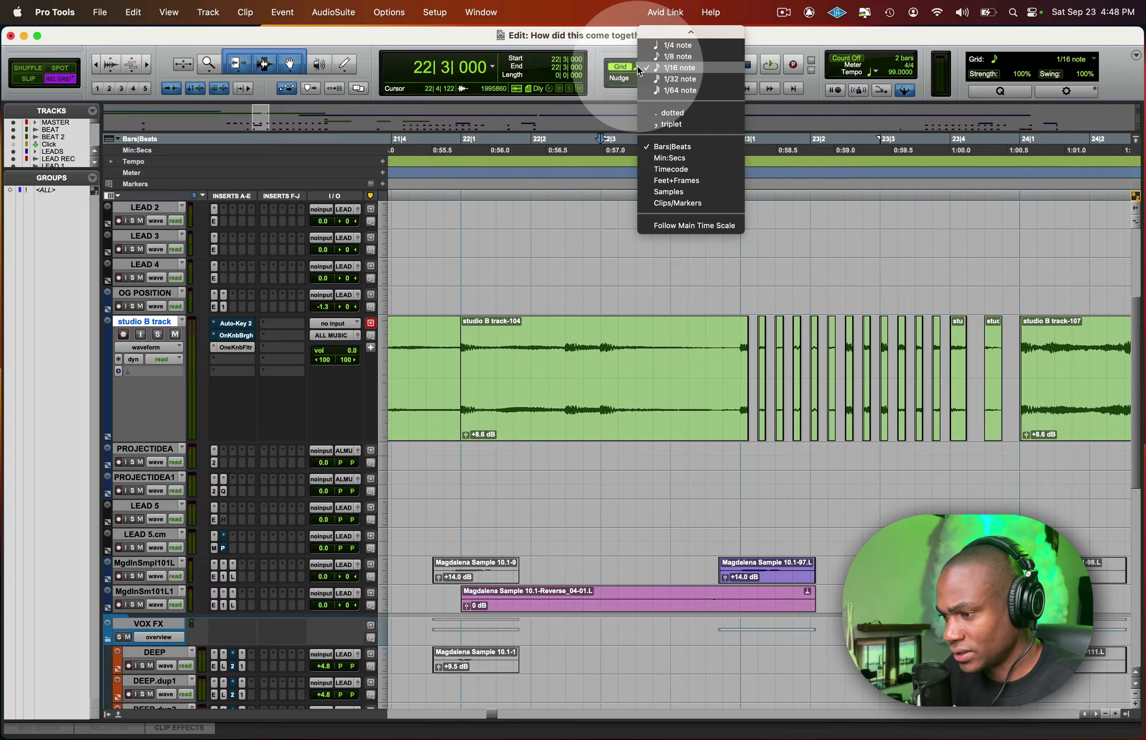
{"action": "left_click", "coordinate": [641, 68]}
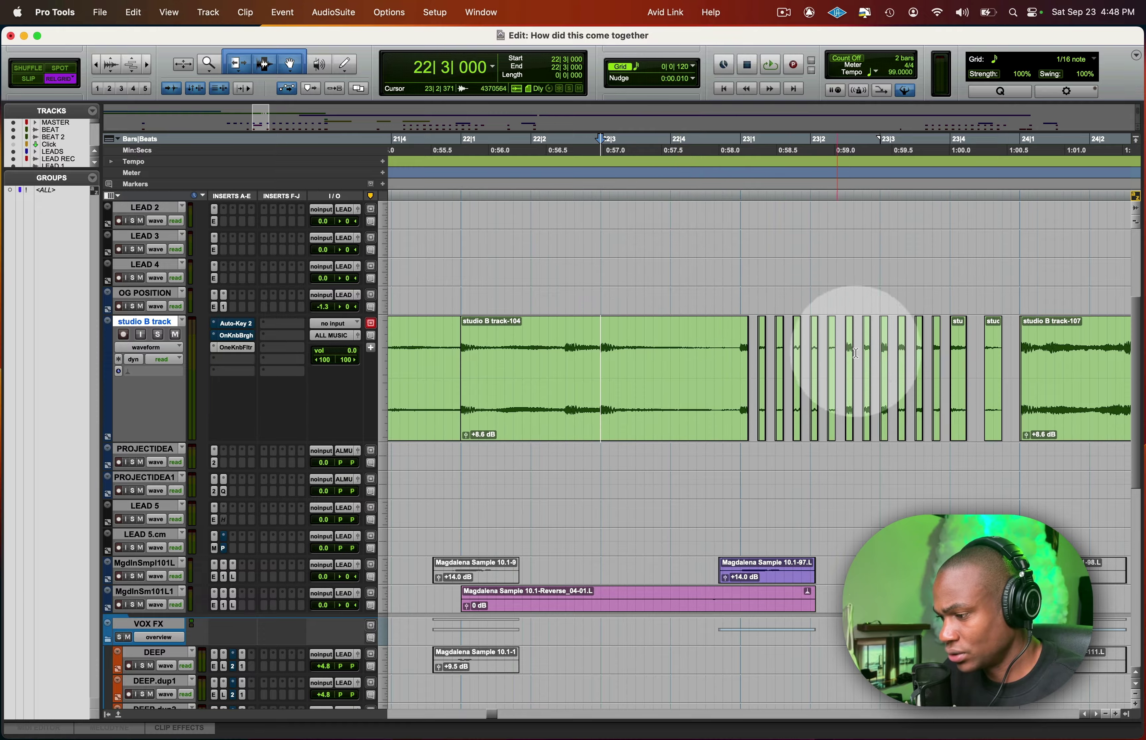
{"action": "left_click", "coordinate": [641, 68]}
{"action": "left_click", "coordinate": [655, 58]}
Play the chopped studio B clips from bar 22 beat 3 to bar 24, and inspect the track's OneKnob Filter and its automation.
{"action": "key", "text": "space"}
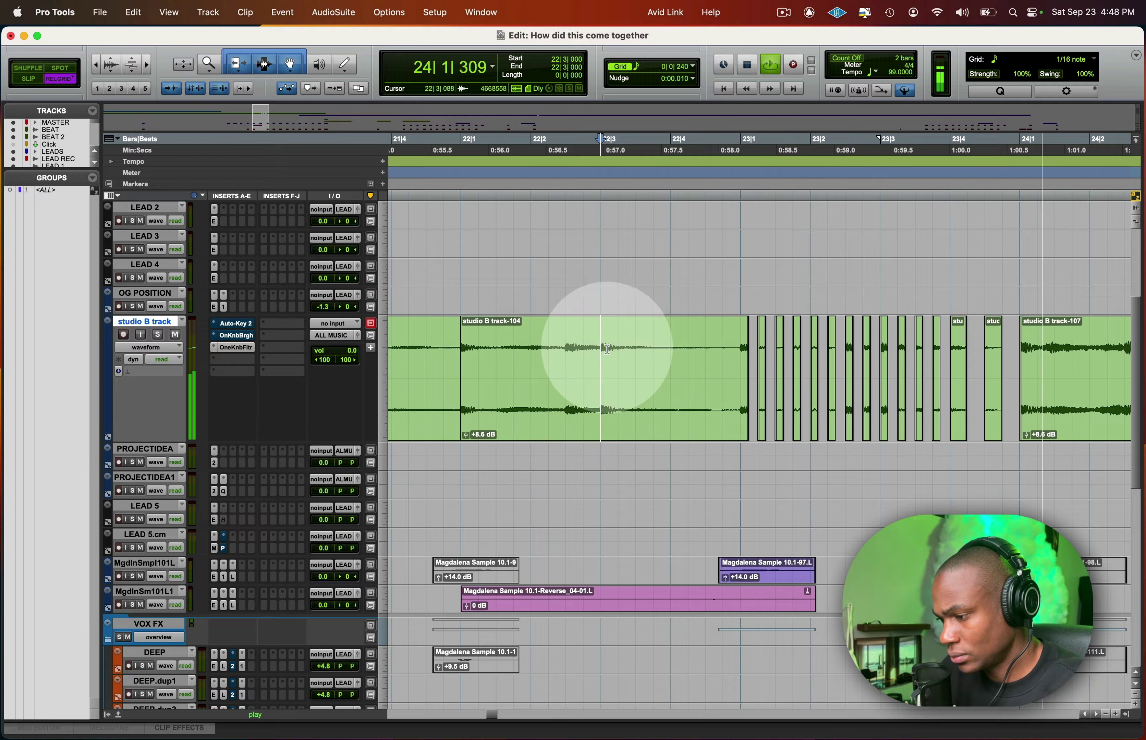
{"action": "key", "text": "space"}
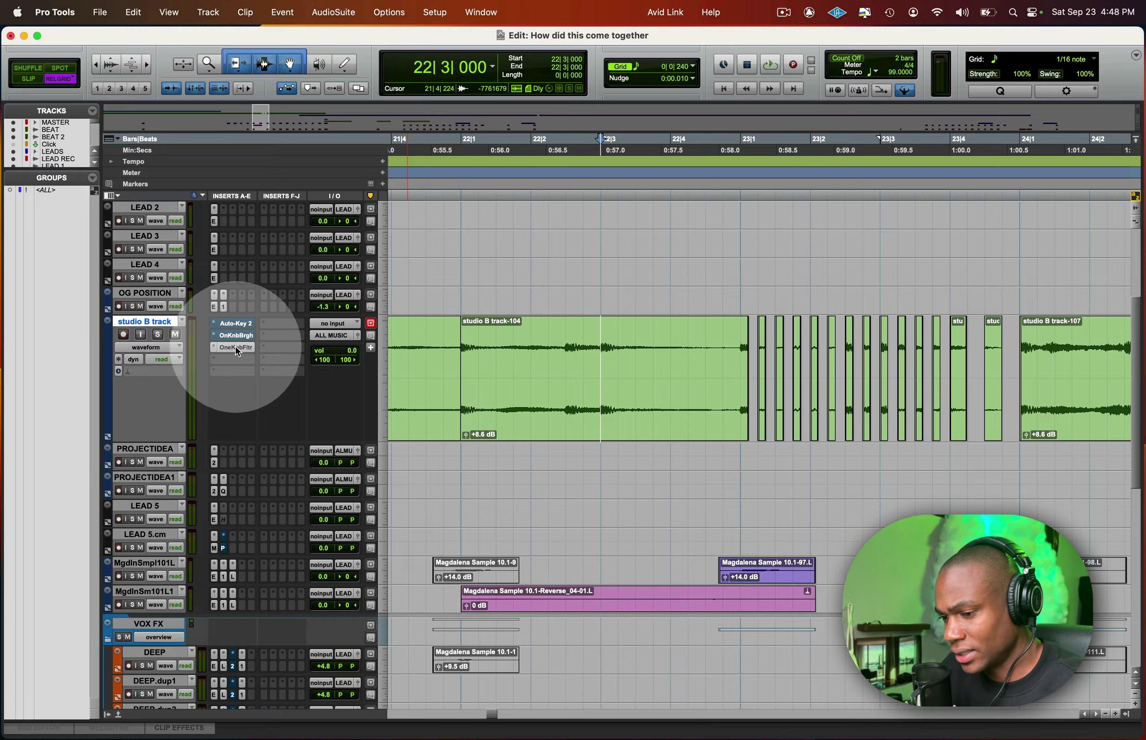
{"action": "left_click", "coordinate": [215, 343]}
{"action": "left_click", "coordinate": [215, 179], "text": "ctrl+super"}
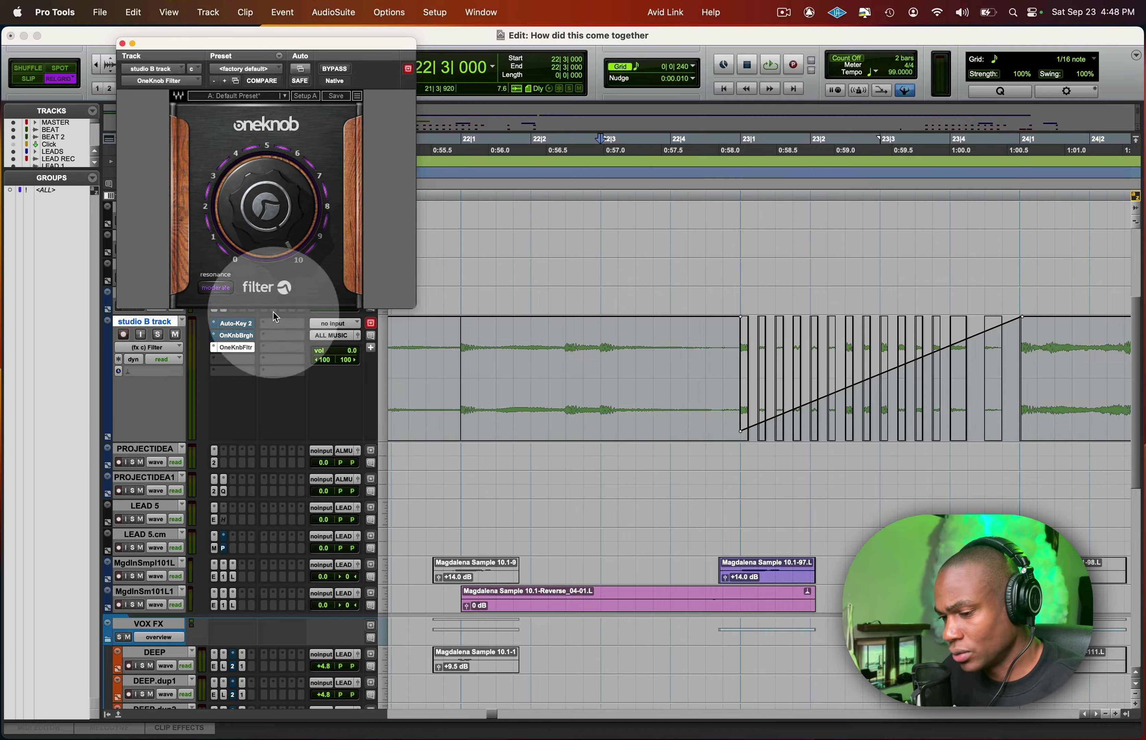
{"action": "left_click", "coordinate": [122, 43]}
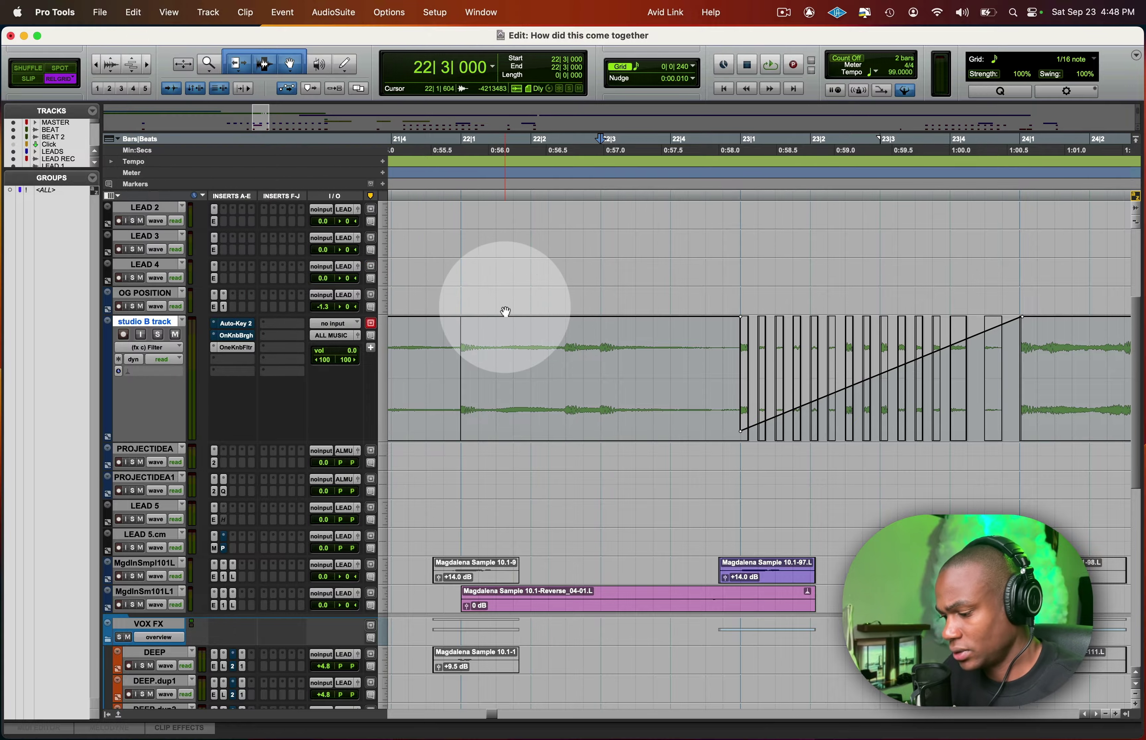
{"action": "key", "text": "ctrl+minus"}
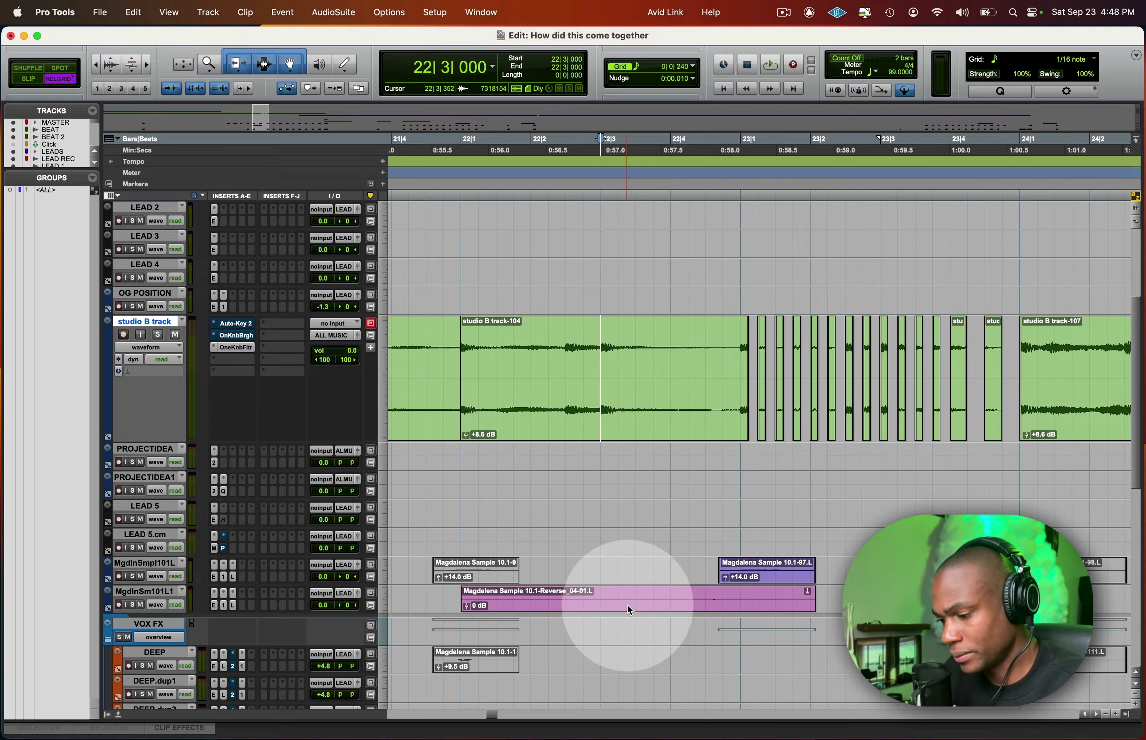
Select the studio B track audio from 22|3|480 to 24|3|480 and examine the chopped clips up close.
{"action": "scroll", "coordinate": [628, 601], "scroll_direction": "down", "scroll_amount": 3}
{"action": "scroll", "coordinate": [627, 589], "scroll_direction": "down", "scroll_amount": 3}
{"action": "scroll", "coordinate": [627, 589], "scroll_direction": "up", "scroll_amount": 6}
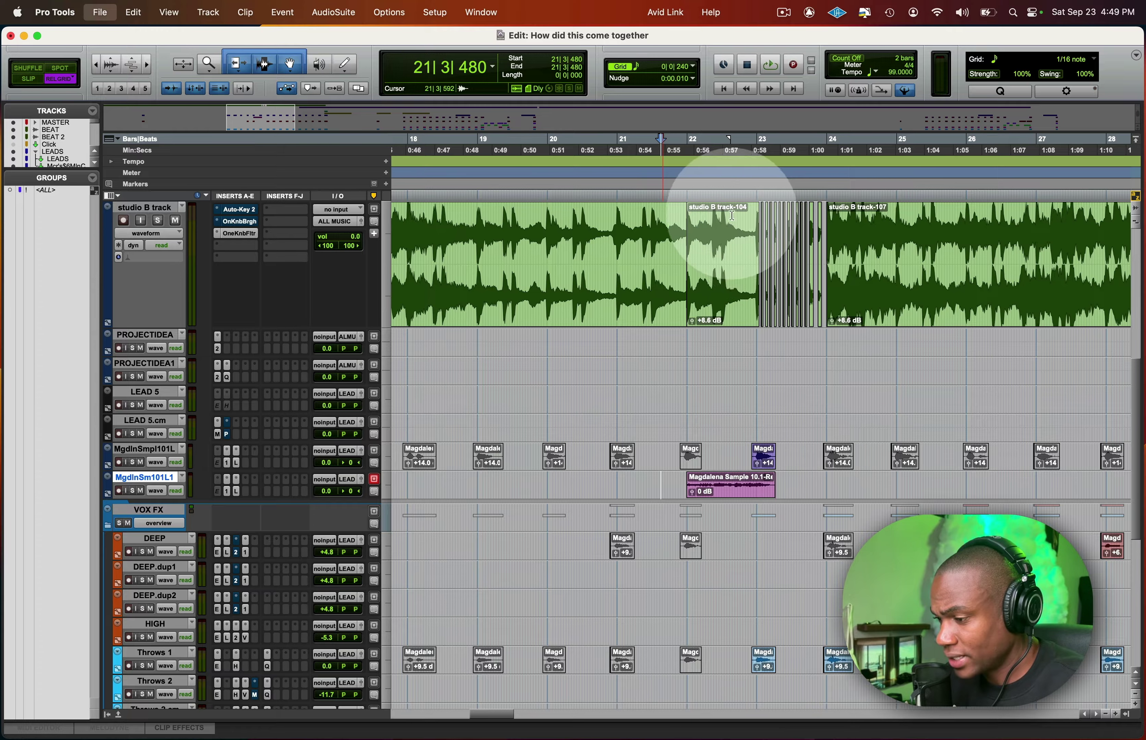
{"action": "left_click_drag", "start_coordinate": [732, 215], "coordinate": [875, 251]}
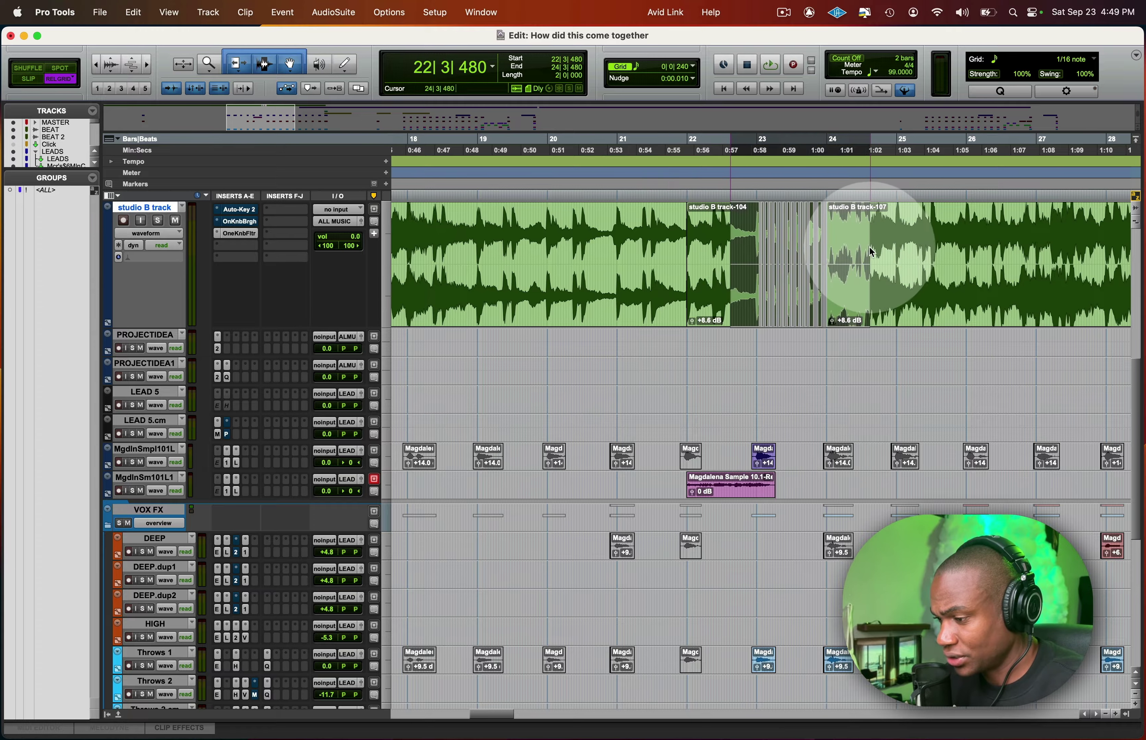
{"action": "key", "text": "t"}
{"action": "key", "text": "t"}
{"action": "scroll", "coordinate": [840, 269], "scroll_direction": "left", "scroll_amount": 5}
{"action": "scroll", "coordinate": [837, 271], "scroll_direction": "right", "scroll_amount": 6}
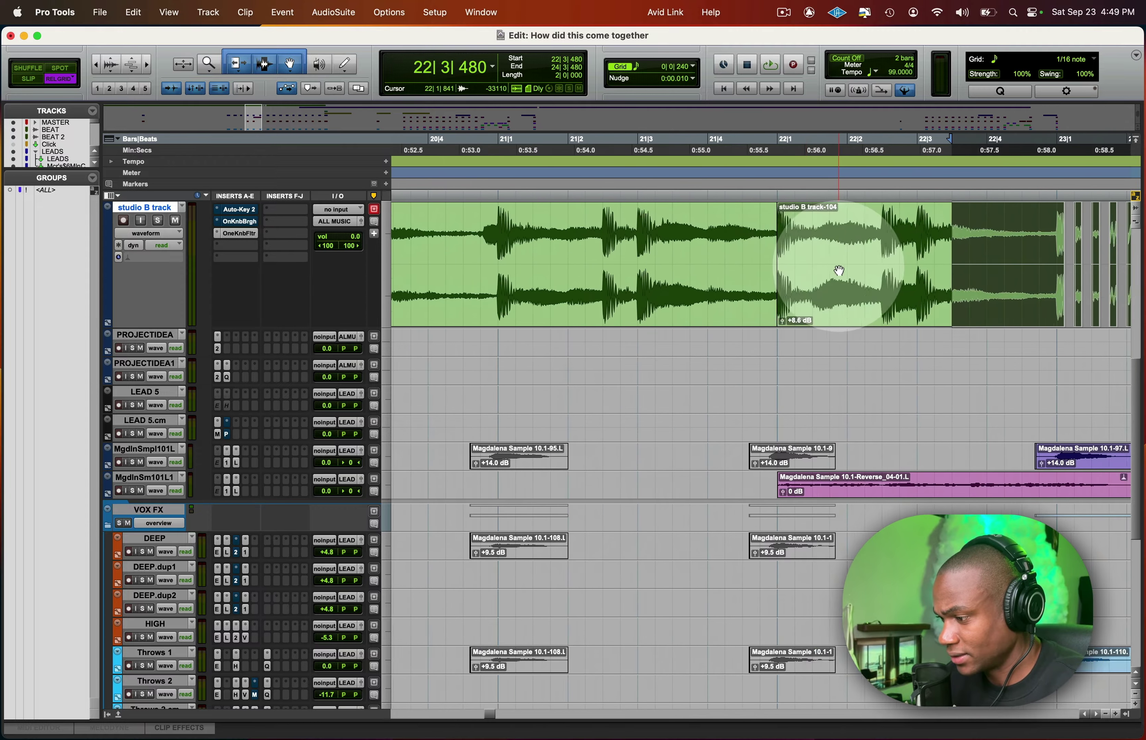
{"action": "scroll", "coordinate": [837, 270], "scroll_direction": "right", "scroll_amount": 2}
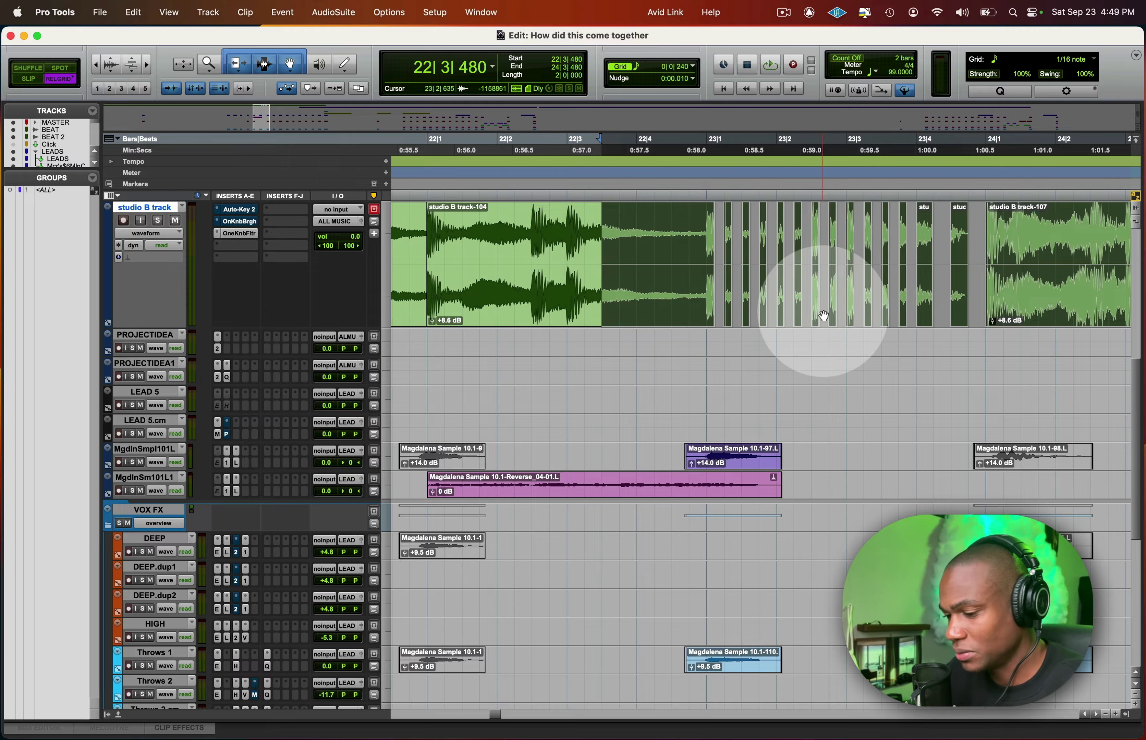
{"action": "scroll", "coordinate": [716, 421], "scroll_direction": "left", "scroll_amount": 3}
Play the reversed Magdalena sample on the MgdInSm101L1 track in solo from 21|4|480.
{"action": "left_click", "coordinate": [488, 481]}
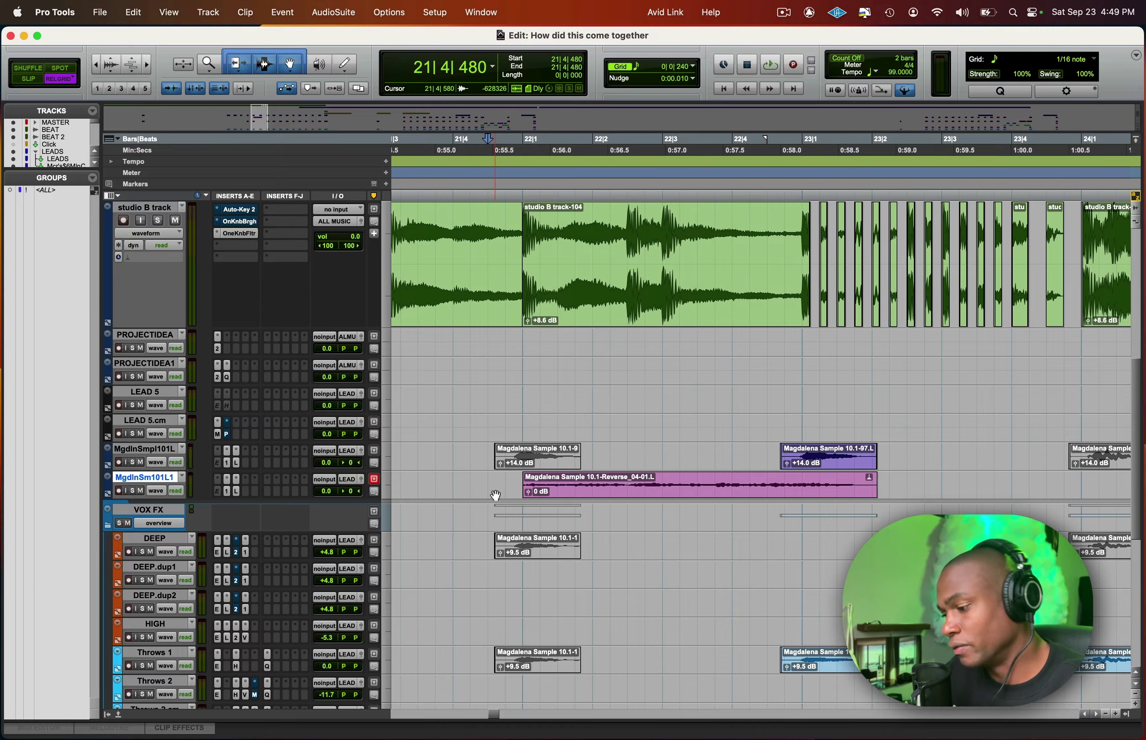
{"action": "scroll", "coordinate": [791, 491], "scroll_direction": "down", "scroll_amount": 1}
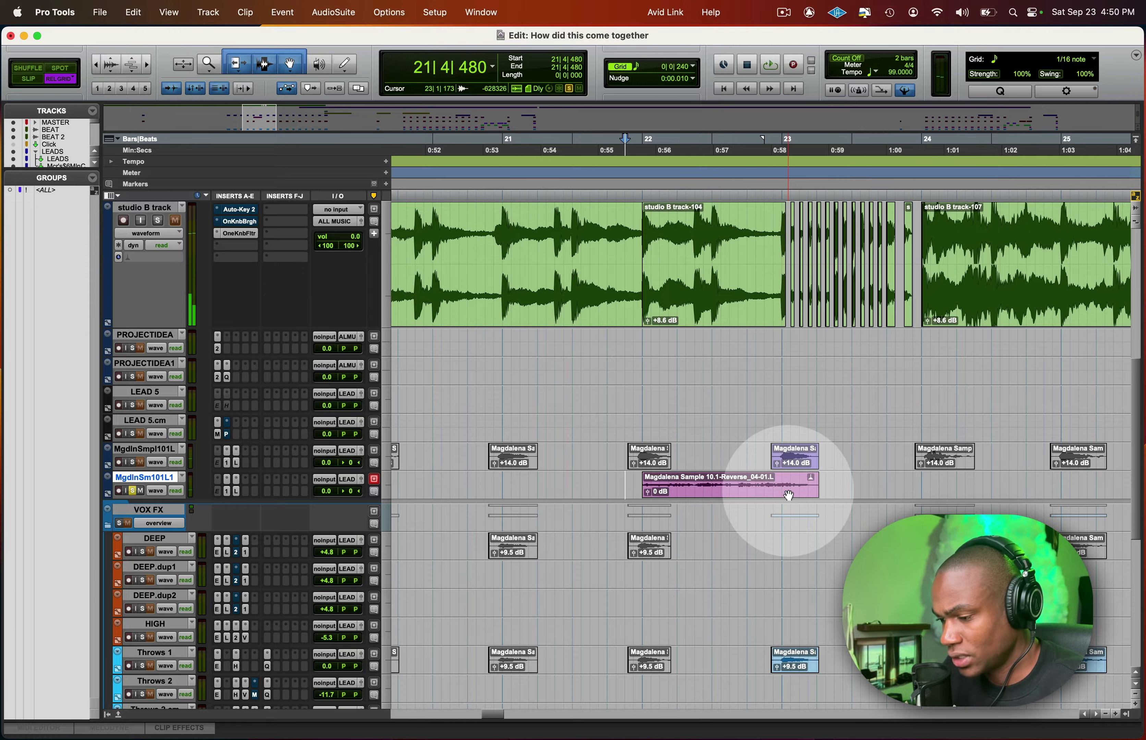
{"action": "key", "text": "space"}
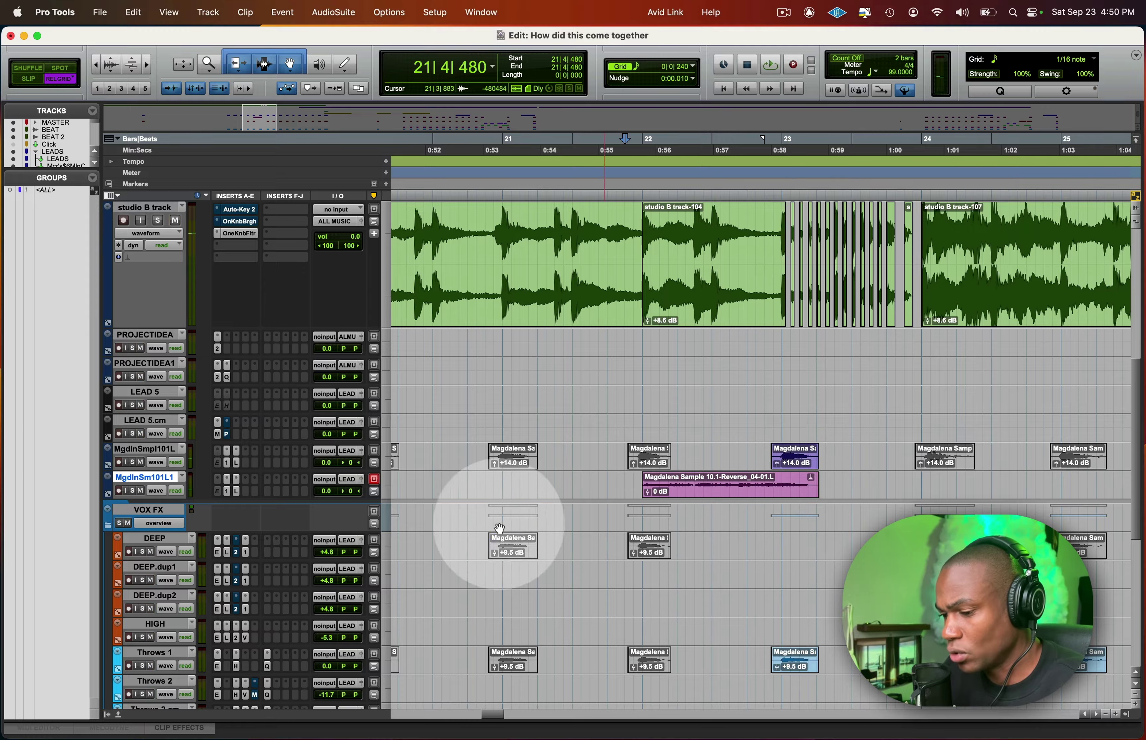
Inspect the Little AlterBoy and NS1 inserts on the MgdInSm101L1 track, closing each one after viewing it.
{"action": "left_click", "coordinate": [236, 494]}
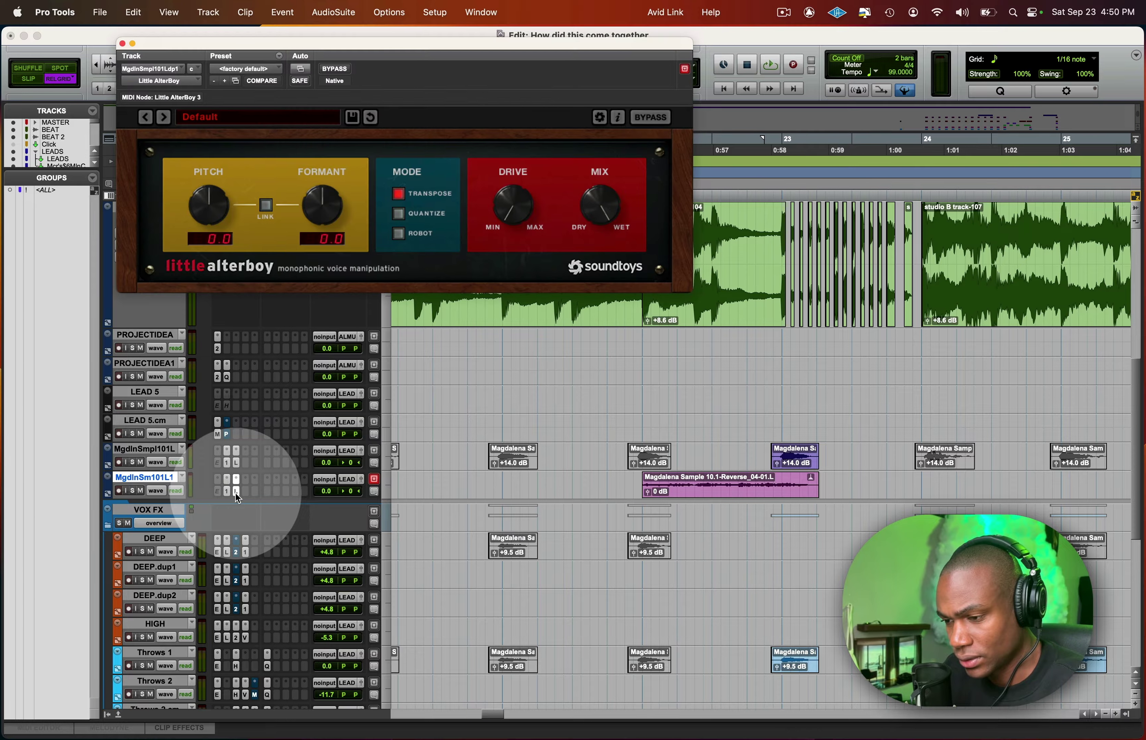
{"action": "left_click", "coordinate": [235, 493]}
{"action": "left_click", "coordinate": [228, 492]}
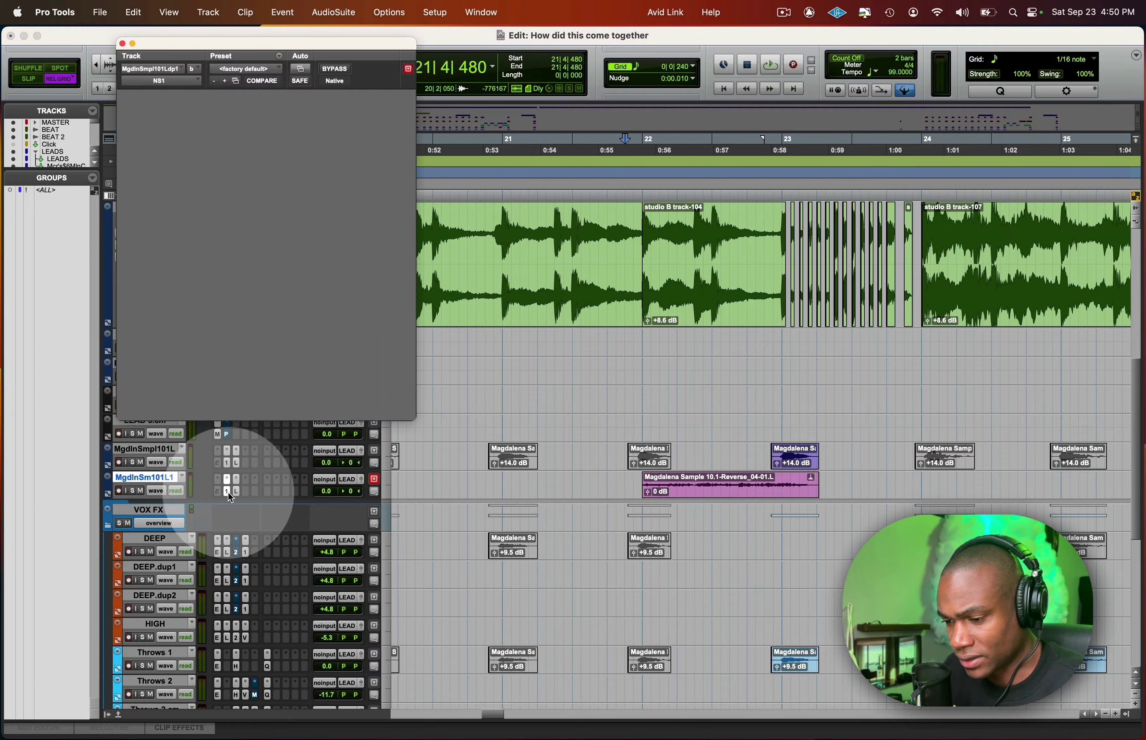
{"action": "left_click", "coordinate": [228, 492]}
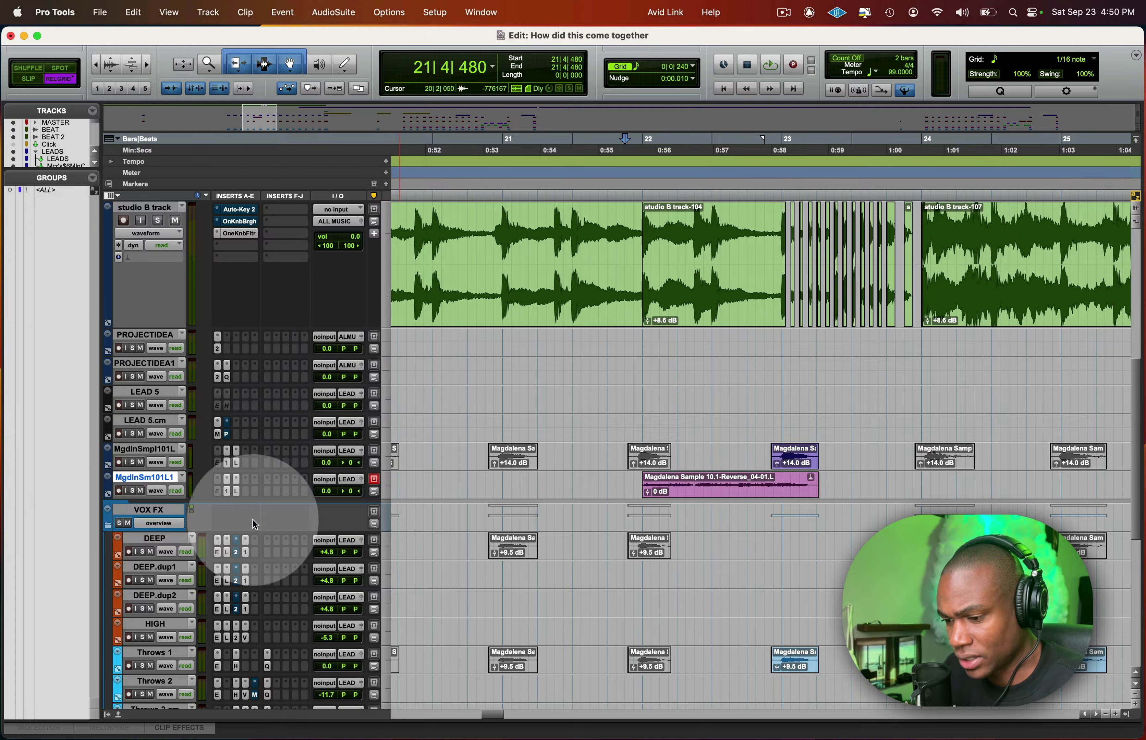
Play the full mix from 22|3|480 on the MgdInSmpl101L track and bring the VOX FX tracks into view.
{"action": "left_click", "coordinate": [734, 459]}
{"action": "key", "text": "space"}
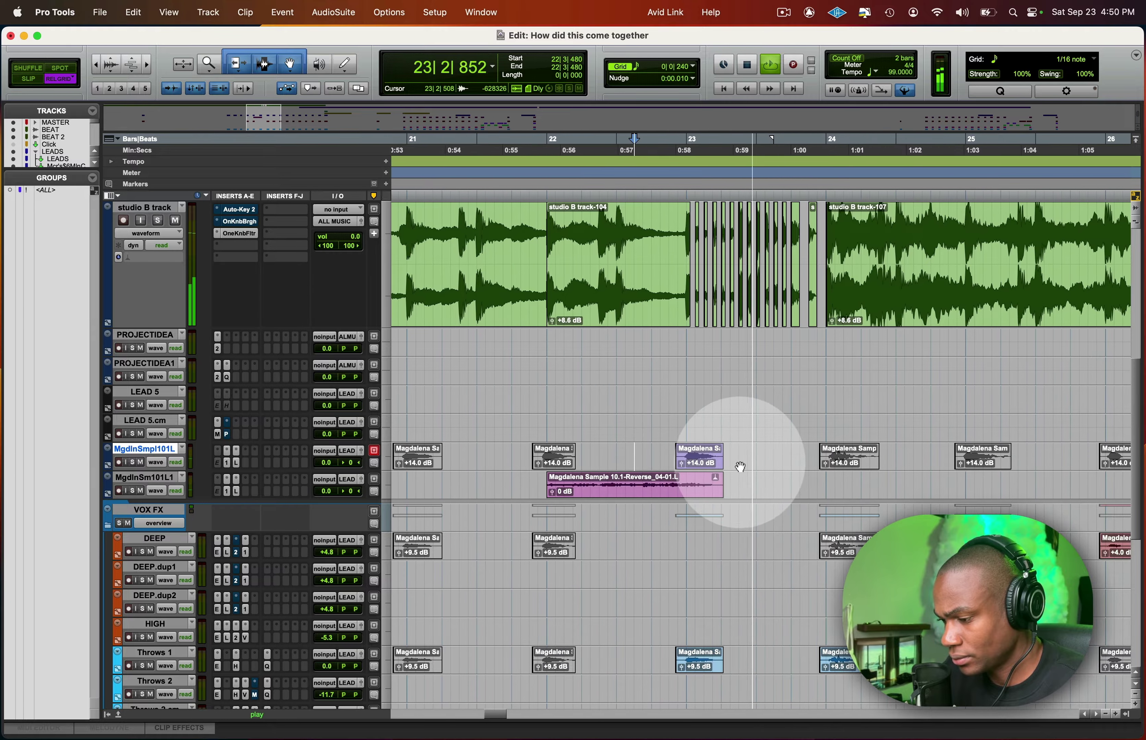
{"action": "scroll", "coordinate": [742, 457], "scroll_direction": "up", "scroll_amount": 3}
{"action": "scroll", "coordinate": [742, 455], "scroll_direction": "down", "scroll_amount": 8}
{"action": "key", "text": "space"}
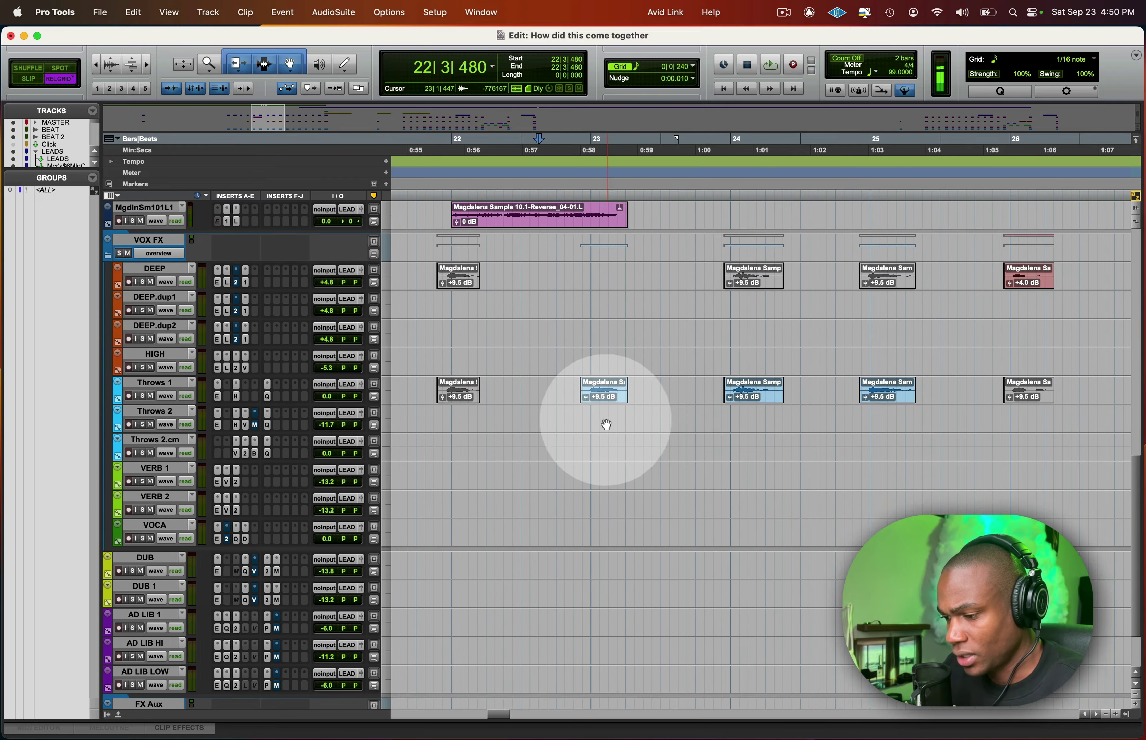
Save the session and highlight the Throws 1 clips from 22|3|480 to 25|4|480, returning the cursor to 22|3|480.
{"action": "key", "text": "super+s"}
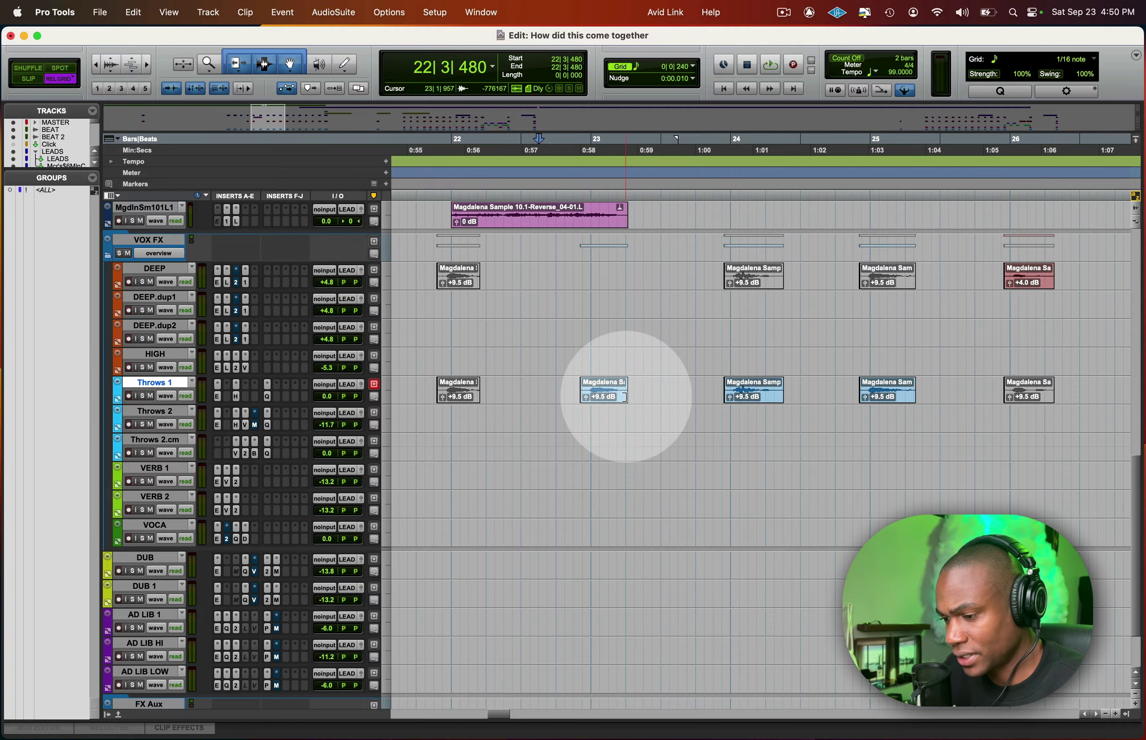
{"action": "left_click_drag", "start_coordinate": [538, 392], "coordinate": [929, 393]}
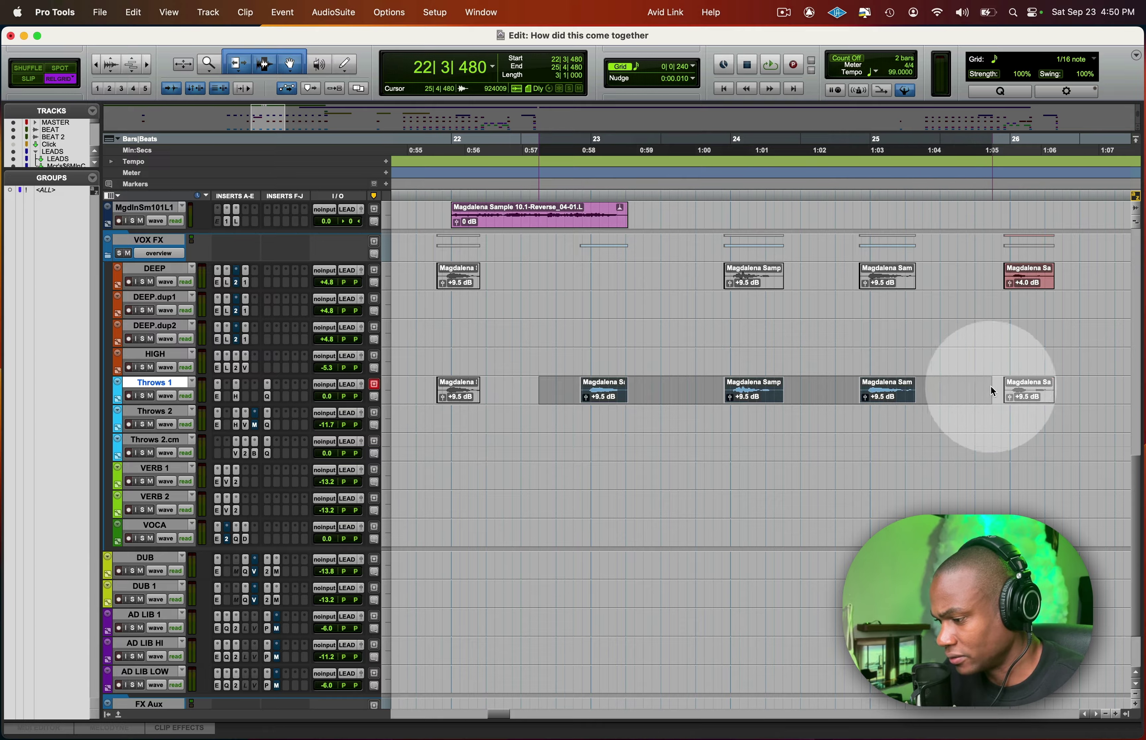
{"action": "left_click", "coordinate": [568, 385]}
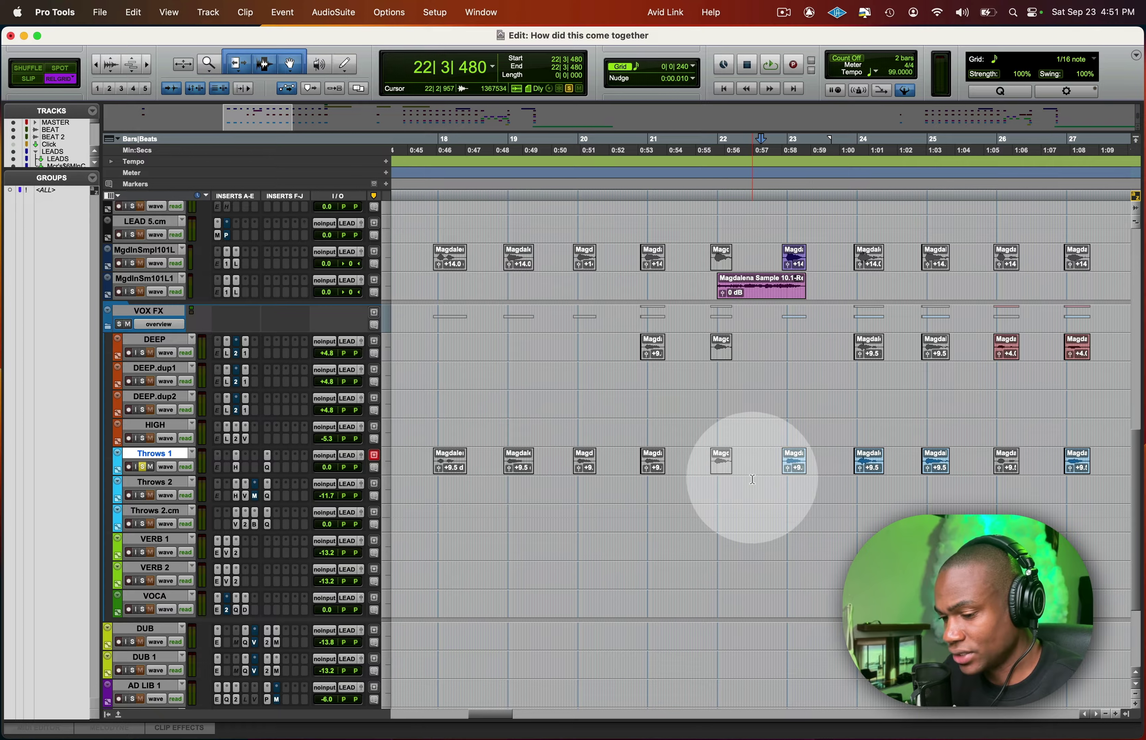
Take Throws 1 out of solo and play the full mix from 22|3|480 into bar 23.
{"action": "key", "text": "shift+s"}
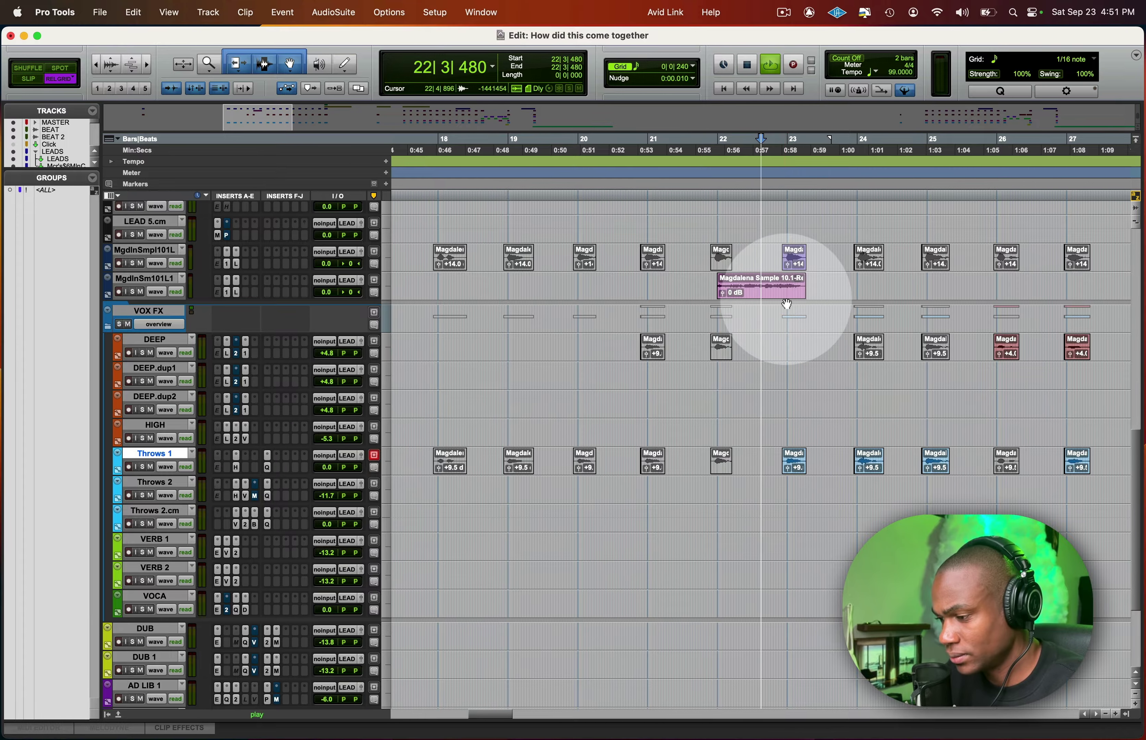
{"action": "key", "text": "space"}
{"action": "scroll", "coordinate": [786, 289], "scroll_direction": "up", "scroll_amount": 3}
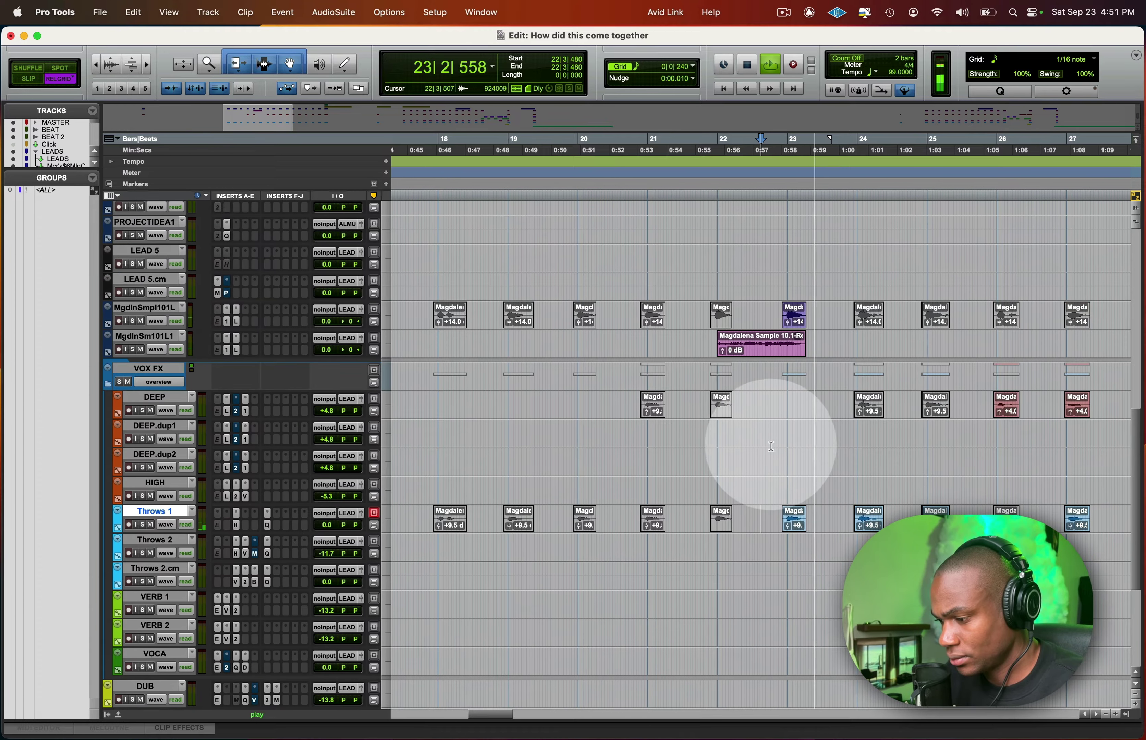
{"action": "key", "text": "space"}
Solo the Throws 1 track and play it from 22|3|480 into bar 23.
{"action": "key", "text": "shift+s"}
{"action": "key", "text": "space"}
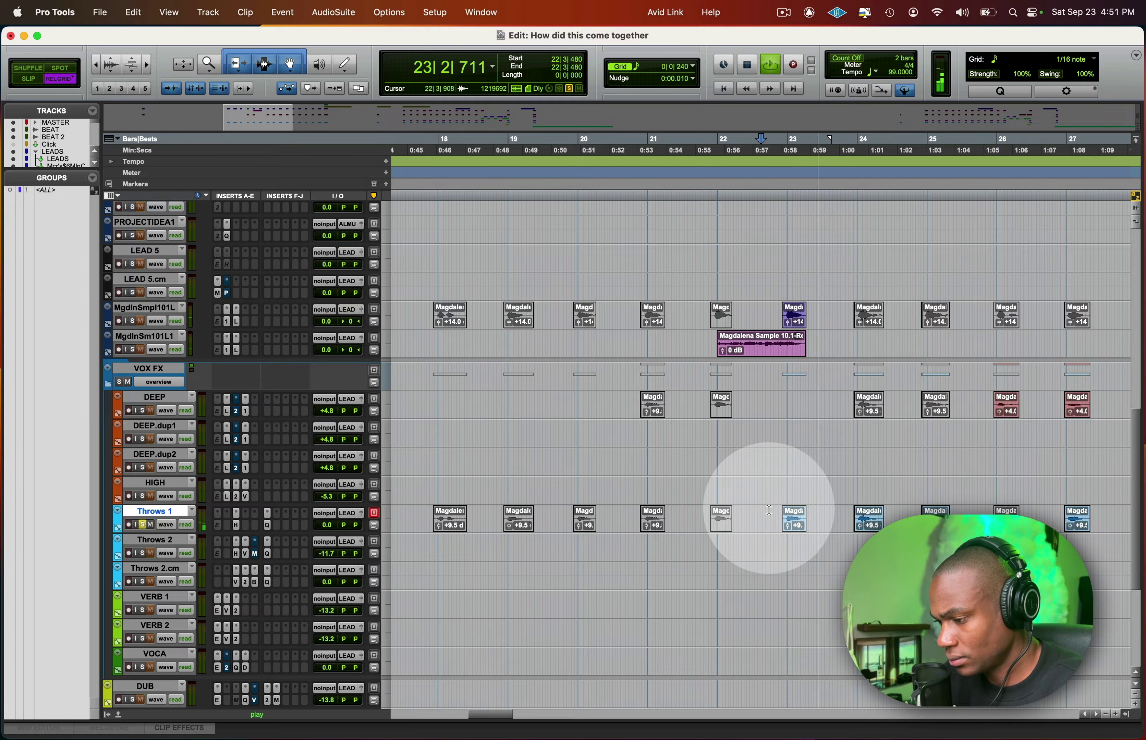
{"action": "key", "text": "space"}
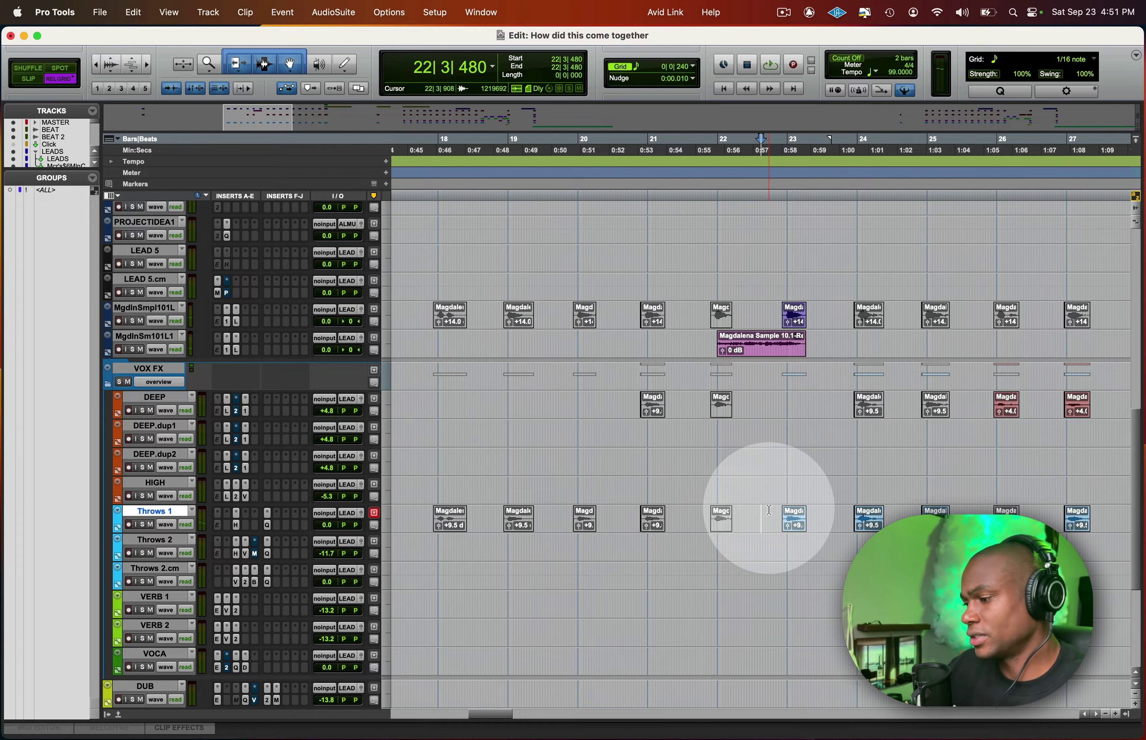
Look over the studio B, Magdalena sample and VOX FX clips around bars 15 to 31, and save the session.
{"action": "scroll", "coordinate": [768, 510], "scroll_direction": "up", "scroll_amount": 5}
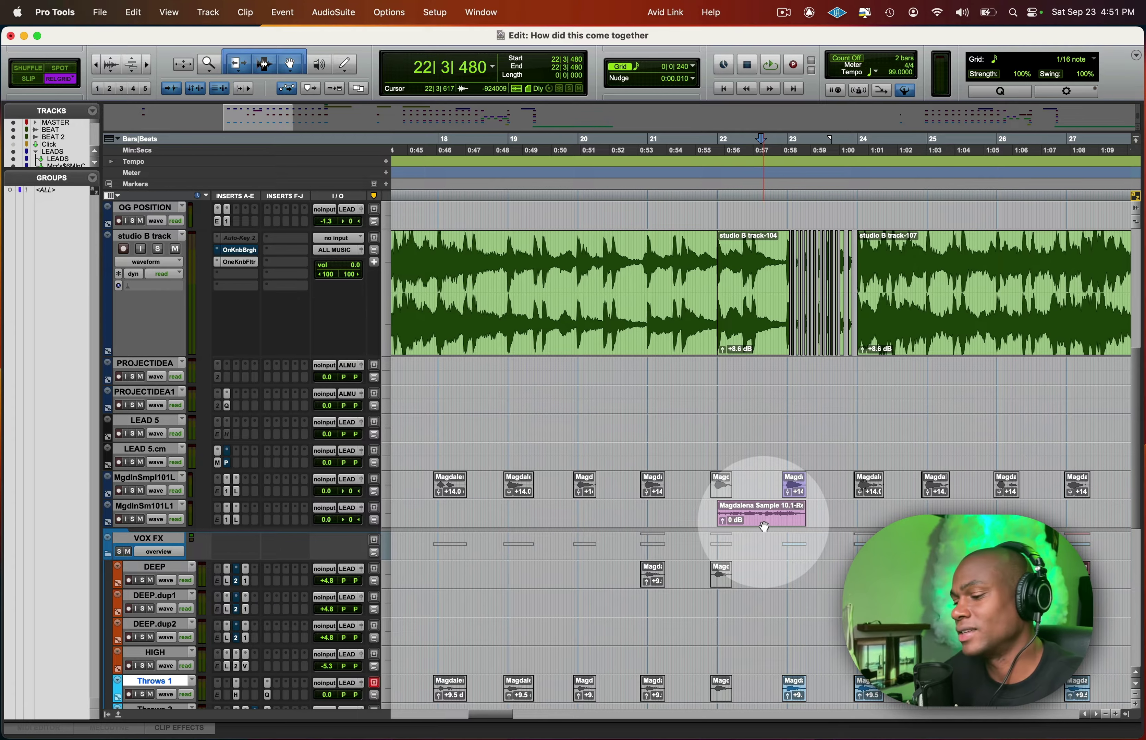
{"action": "scroll", "coordinate": [770, 563], "scroll_direction": "down", "scroll_amount": 5}
{"action": "scroll", "coordinate": [814, 561], "scroll_direction": "left", "scroll_amount": 4}
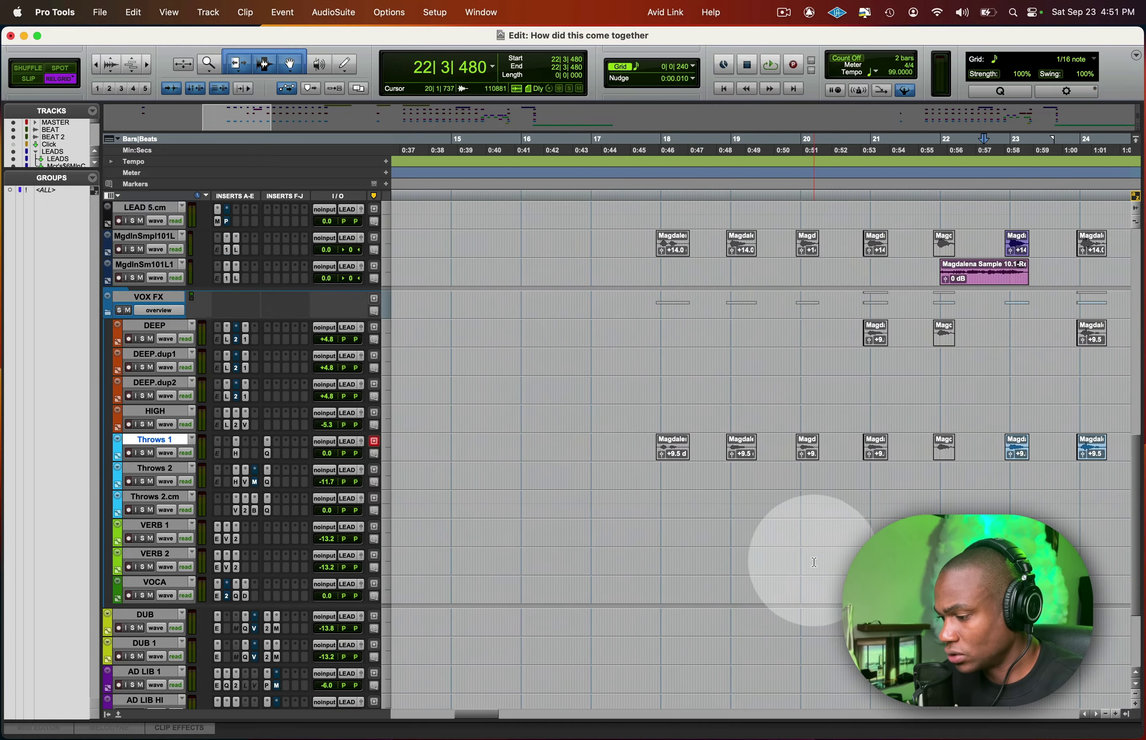
{"action": "scroll", "coordinate": [813, 562], "scroll_direction": "right", "scroll_amount": 6}
{"action": "key", "text": "super+s"}
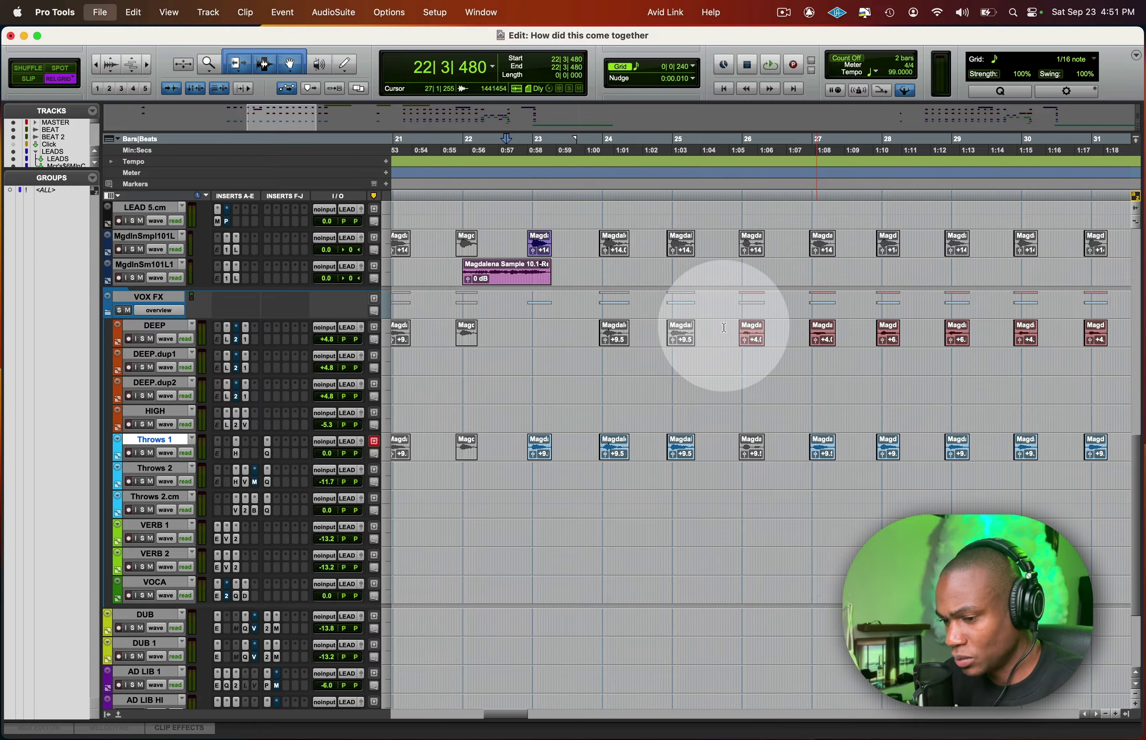
Play the session from bar 25 beat 4 on the DEEP track through the studio B fade-out to bar 37, saving the session.
{"action": "left_click", "coordinate": [723, 328]}
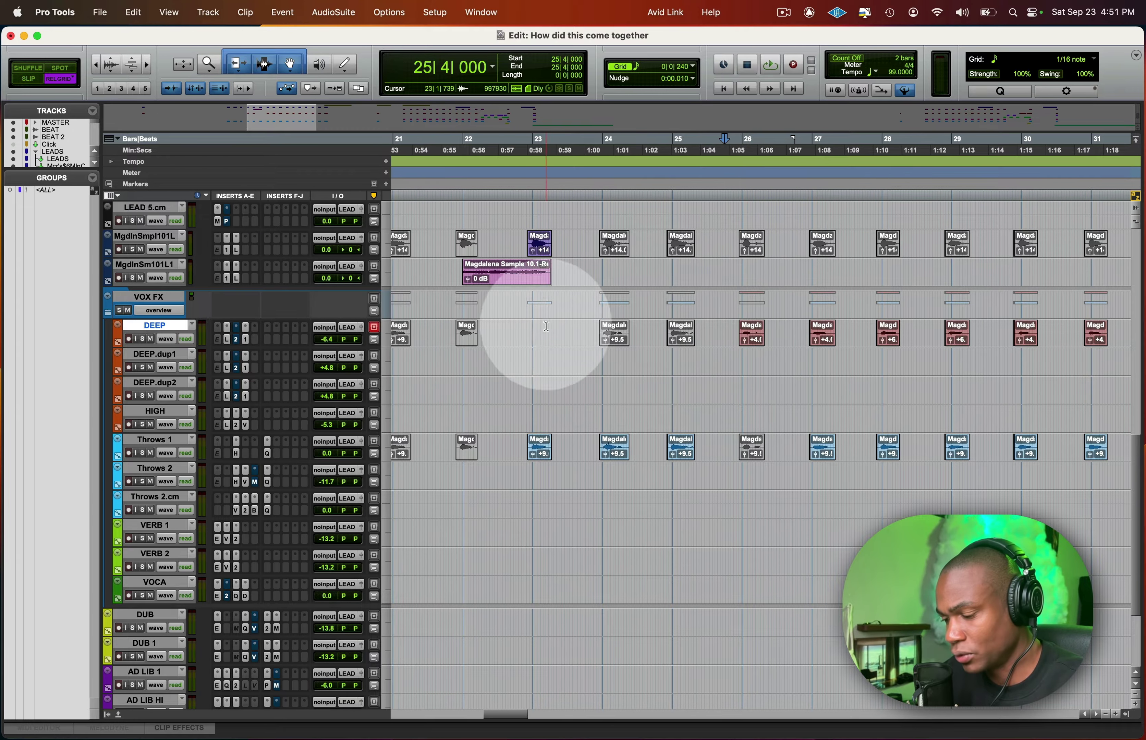
{"action": "scroll", "coordinate": [788, 375], "scroll_direction": "up", "scroll_amount": 5}
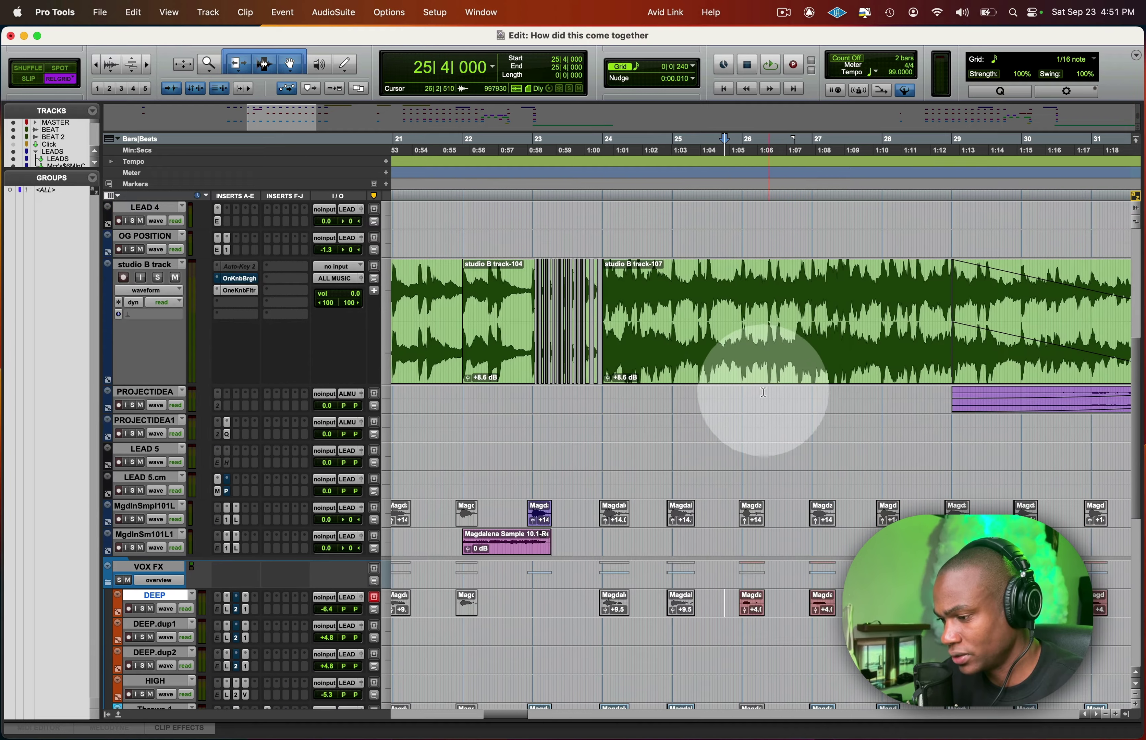
{"action": "key", "text": "space"}
{"action": "scroll", "coordinate": [771, 457], "scroll_direction": "down", "scroll_amount": 6}
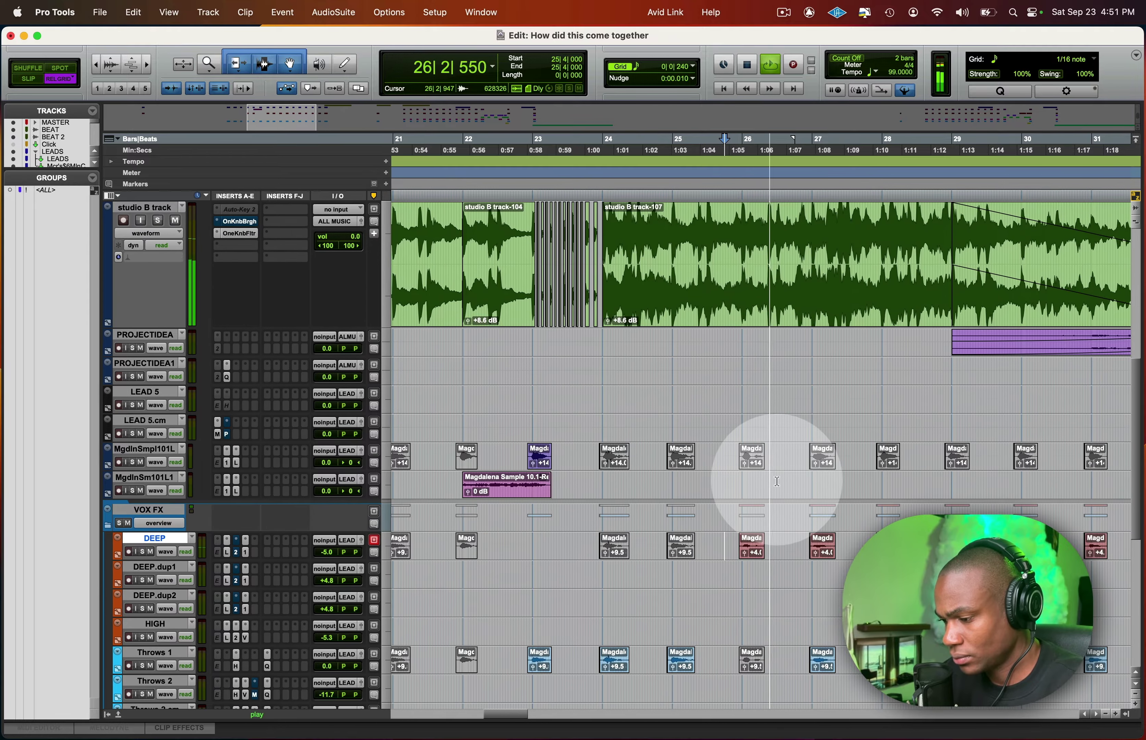
{"action": "scroll", "coordinate": [775, 481], "scroll_direction": "up", "scroll_amount": 4}
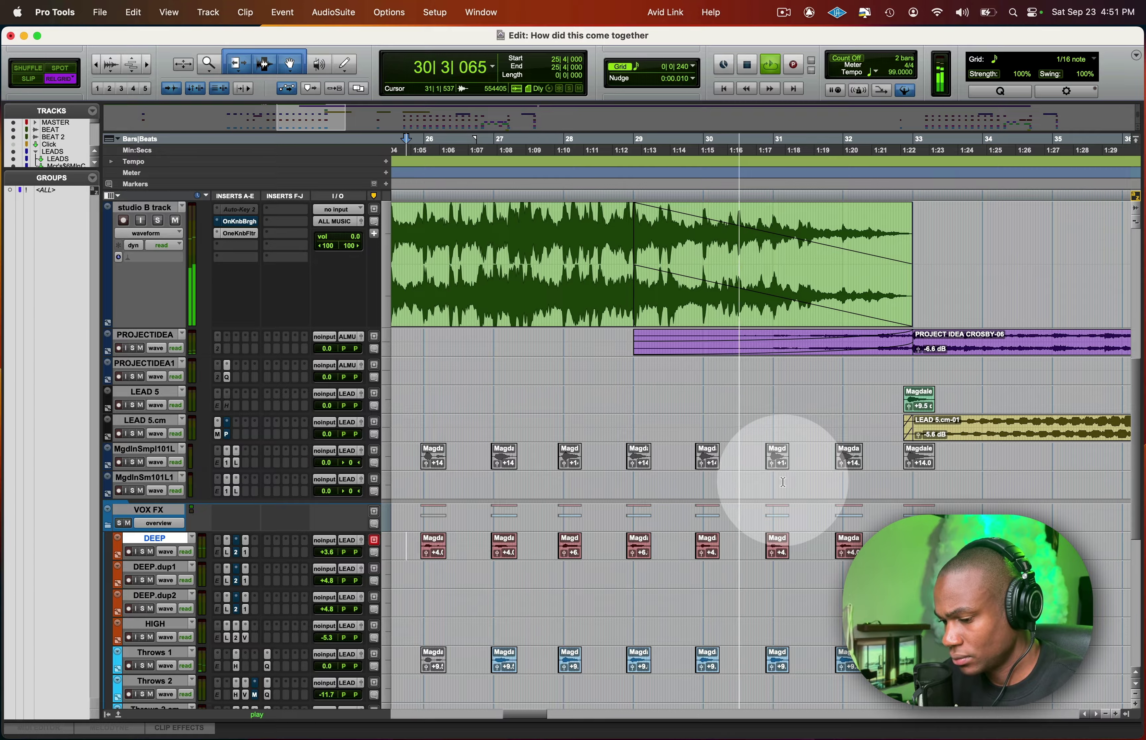
{"action": "key", "text": "super+s"}
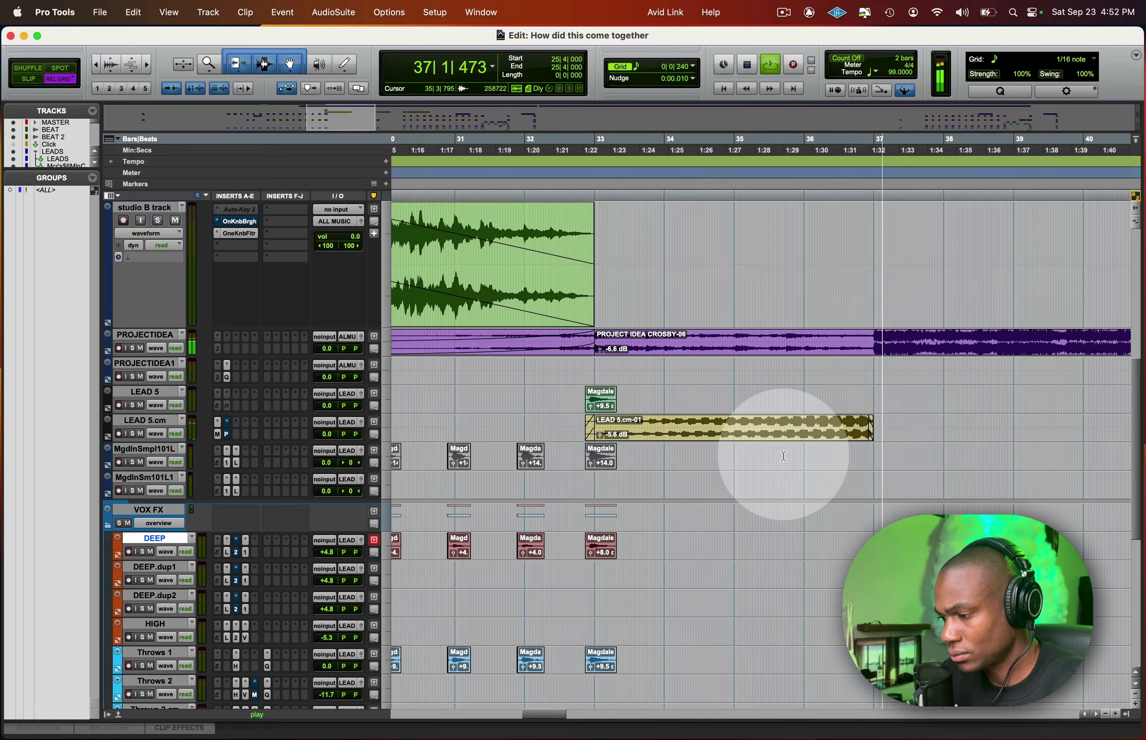
Stop playback, select the LEAD 5.cm clip starting before bar 33, solo its track and examine its inserts.
{"action": "key", "text": "space"}
{"action": "scroll", "coordinate": [591, 409], "scroll_direction": "left", "scroll_amount": 5}
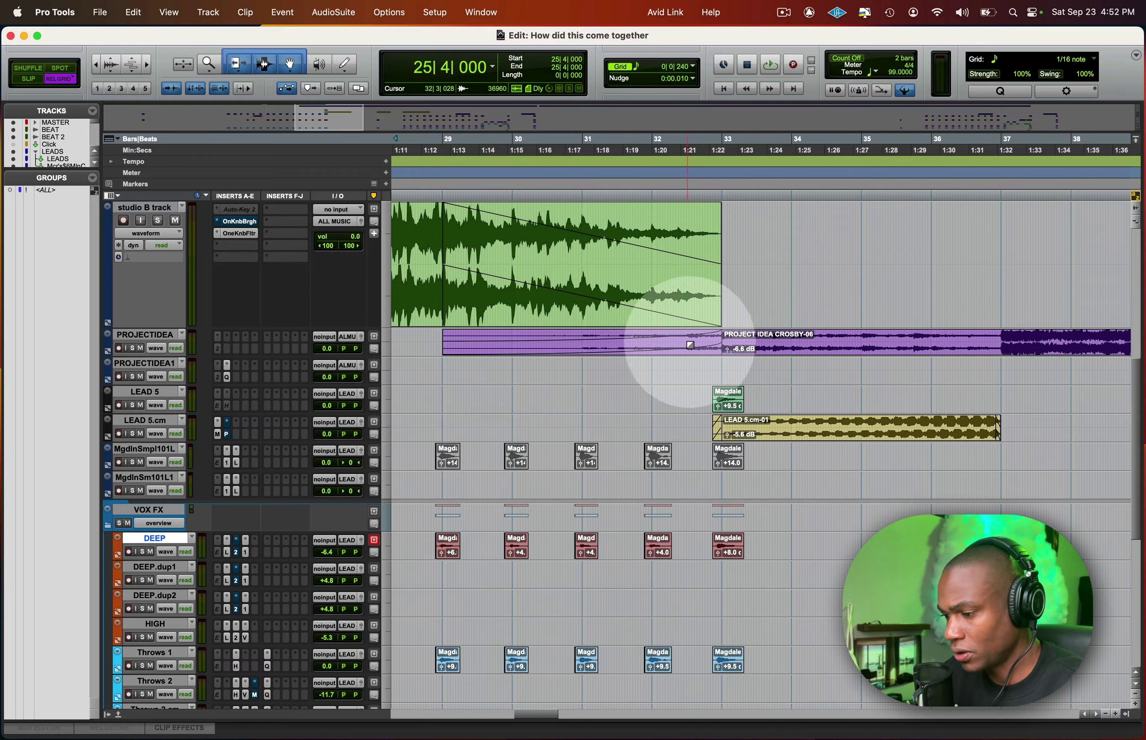
{"action": "left_click", "coordinate": [703, 395]}
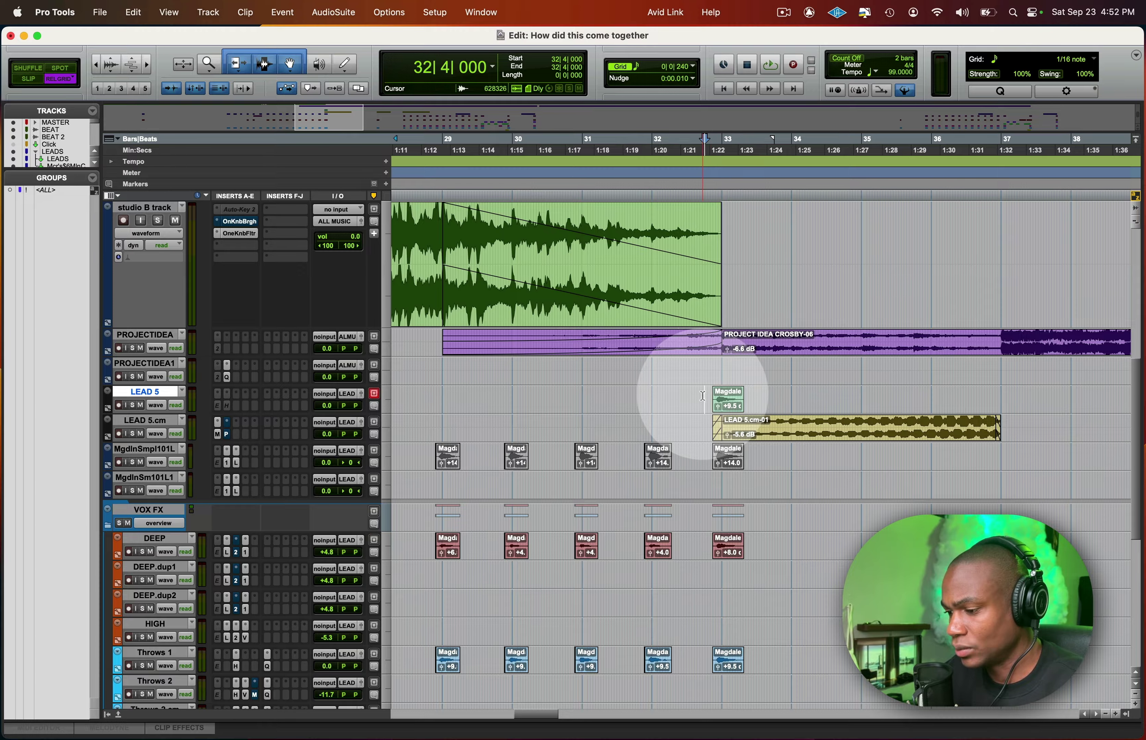
{"action": "left_click", "coordinate": [798, 436]}
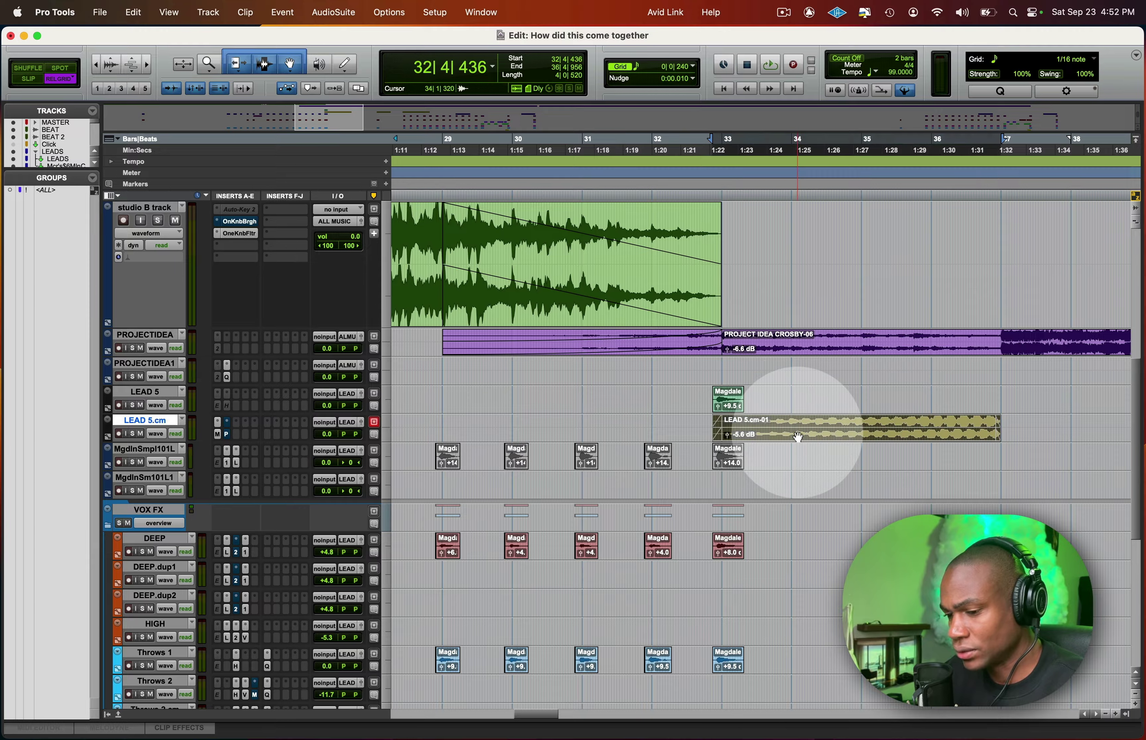
{"action": "key", "text": "shift+s"}
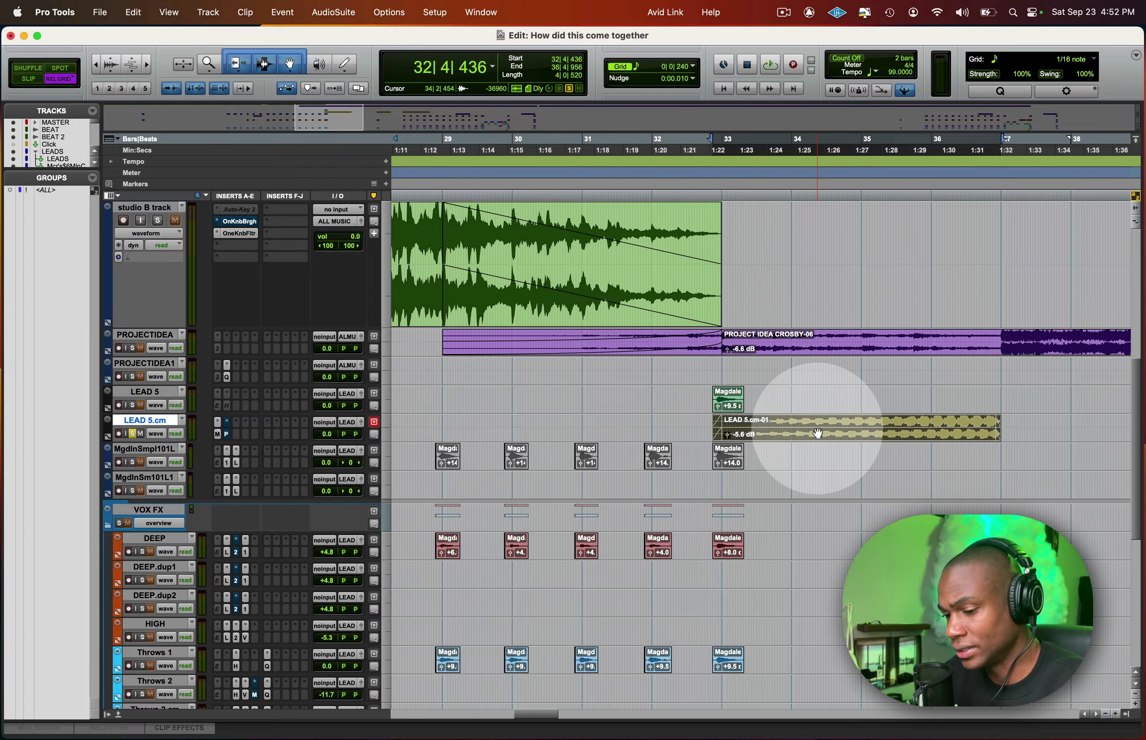
{"action": "left_click_drag", "start_coordinate": [73, 169], "coordinate": [40, 172]}
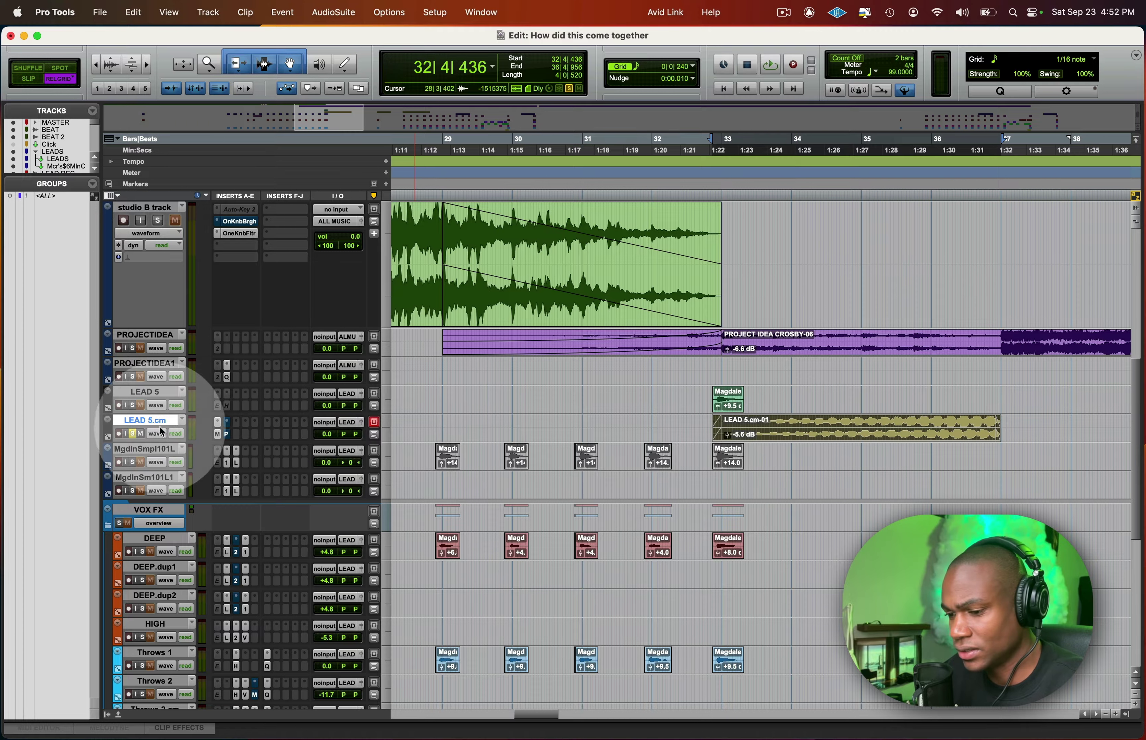
{"action": "left_click", "coordinate": [219, 423]}
{"action": "left_click", "coordinate": [220, 418]}
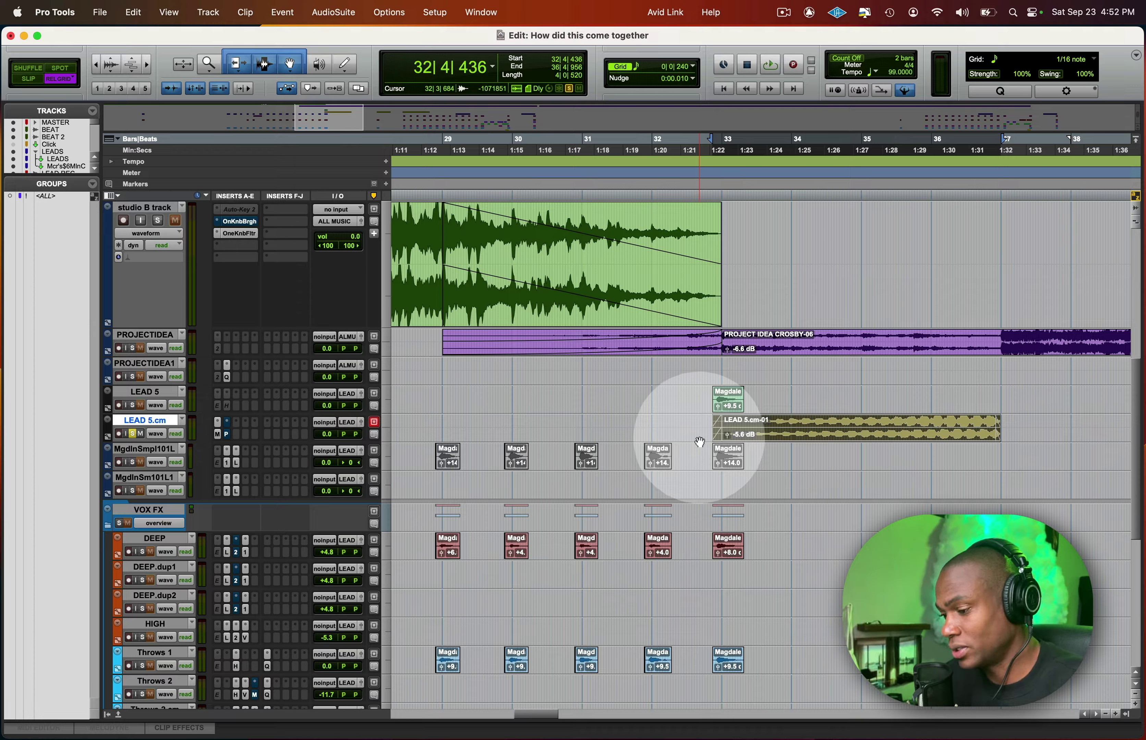
Play the full mix from 32|4|000 on the LEAD 5.cm track into bar 33.
{"action": "left_click", "coordinate": [704, 430]}
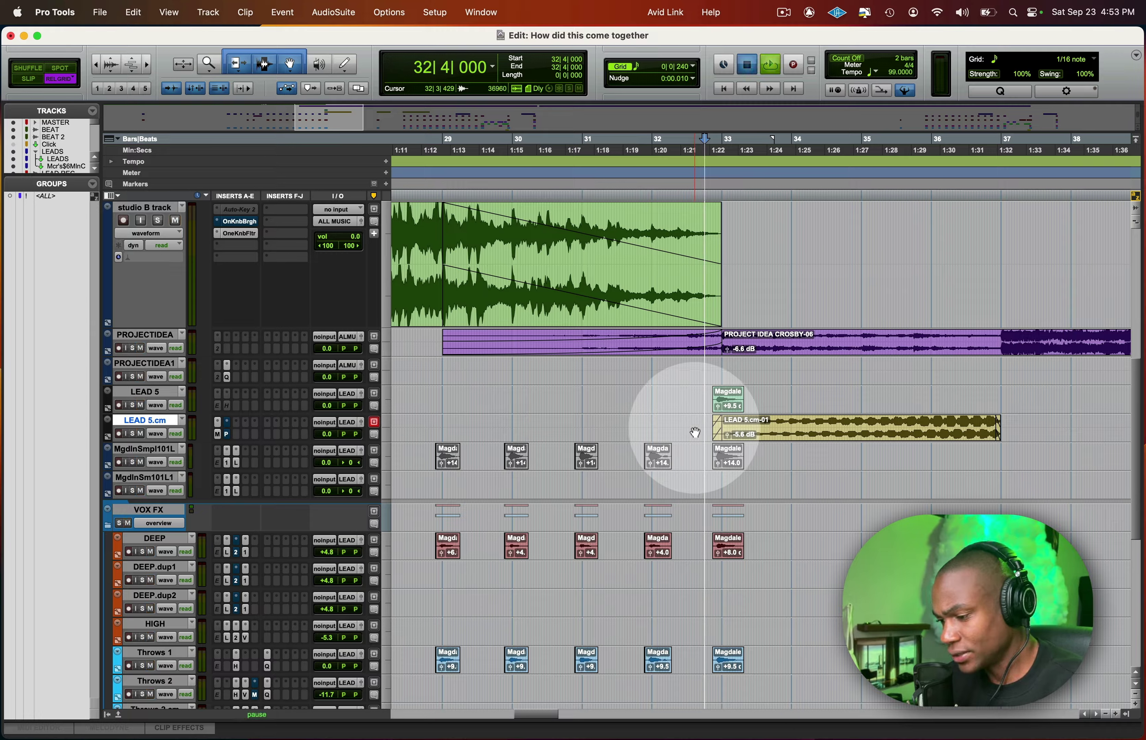
{"action": "key", "text": "space"}
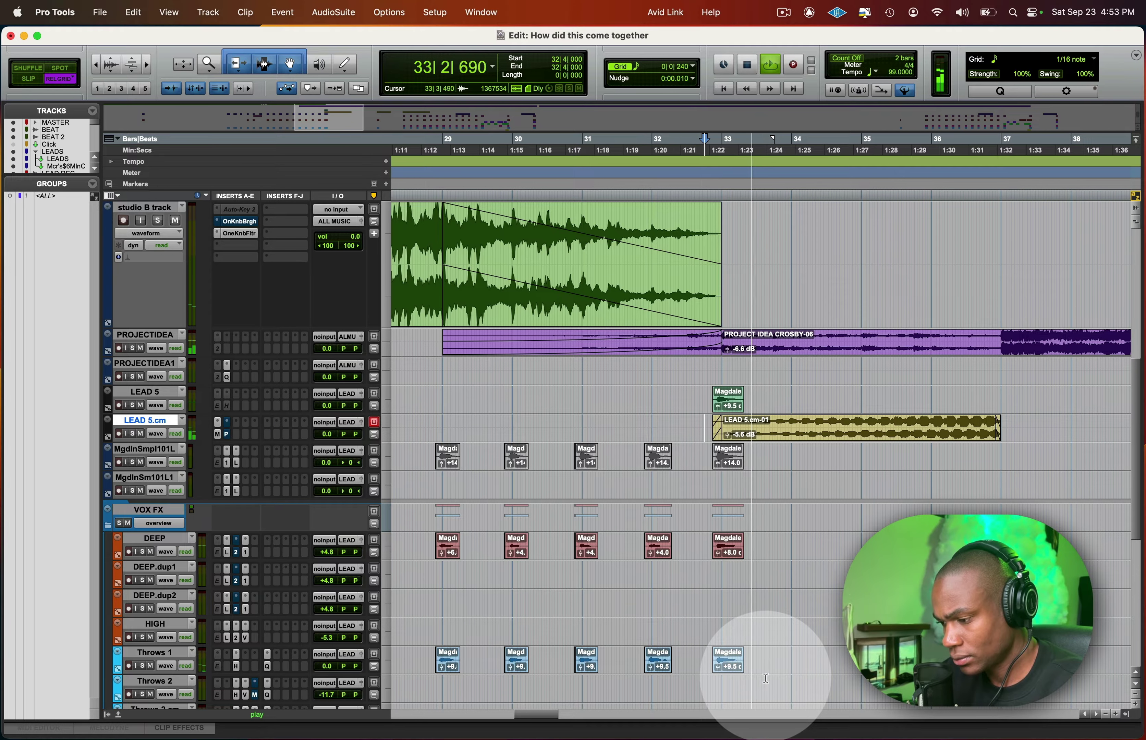
{"action": "key", "text": "space"}
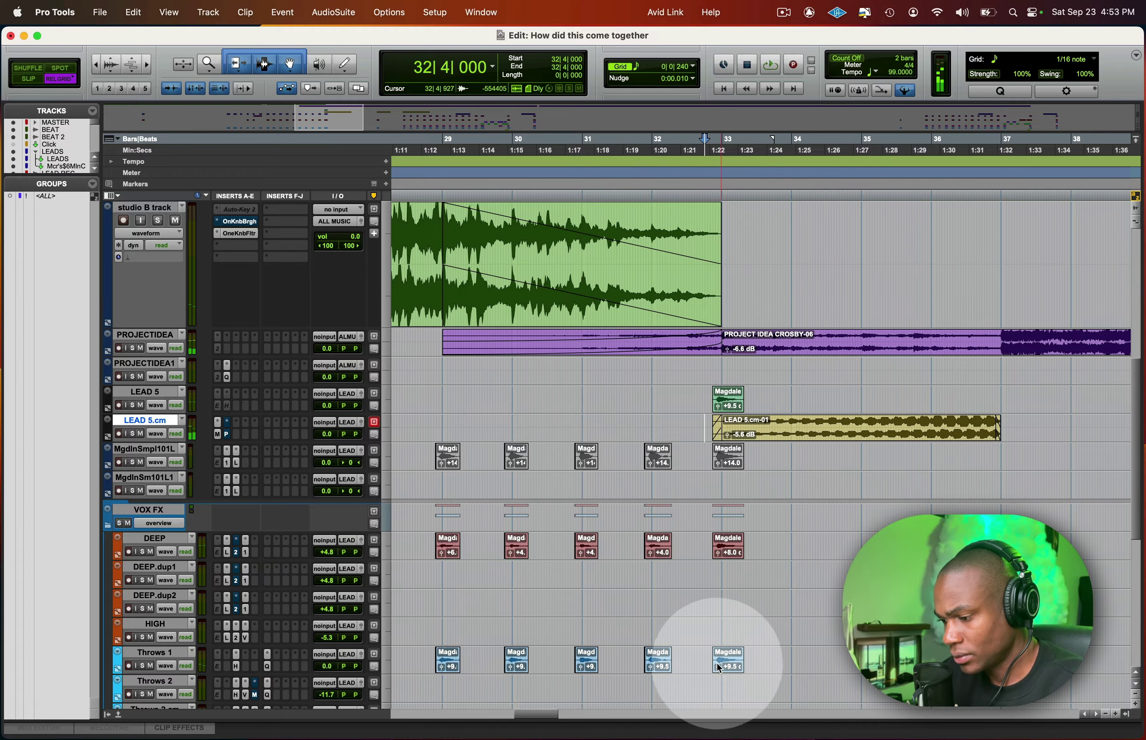
Play from 32|4|000 with Throws 1 soloed, and replay with LEAD 5.cm soloed as well.
{"action": "left_click", "coordinate": [705, 657]}
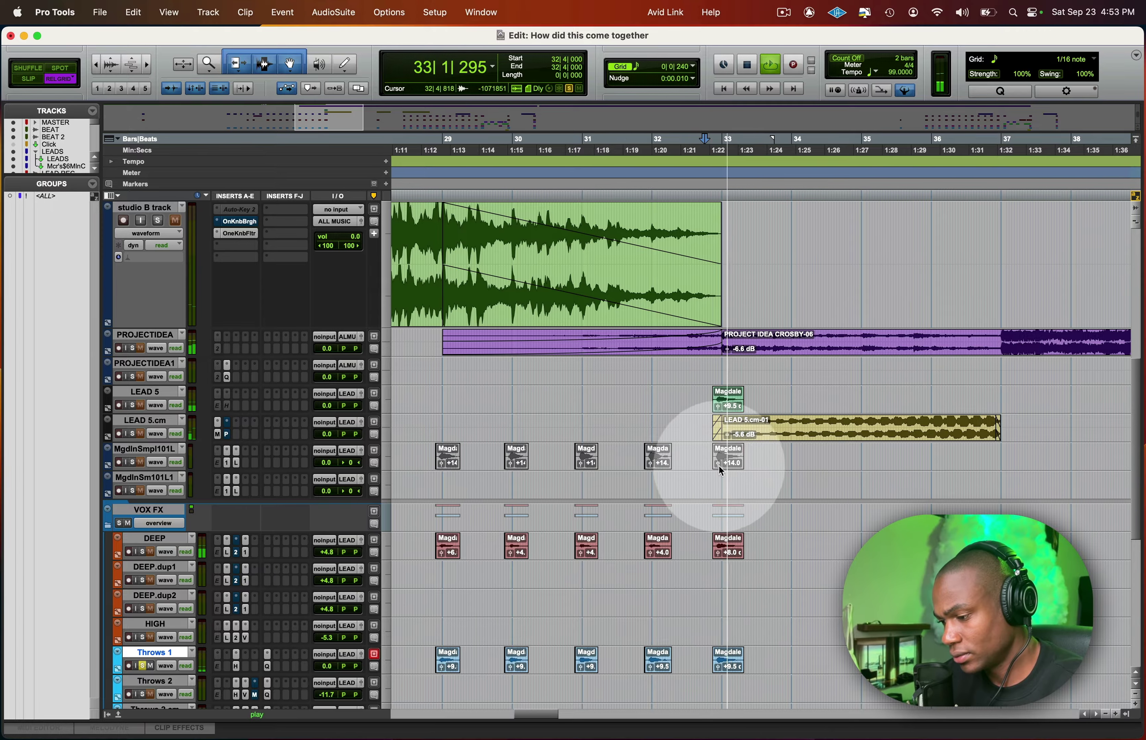
{"action": "key", "text": "space"}
{"action": "left_click", "coordinate": [132, 433]}
{"action": "key", "text": "space"}
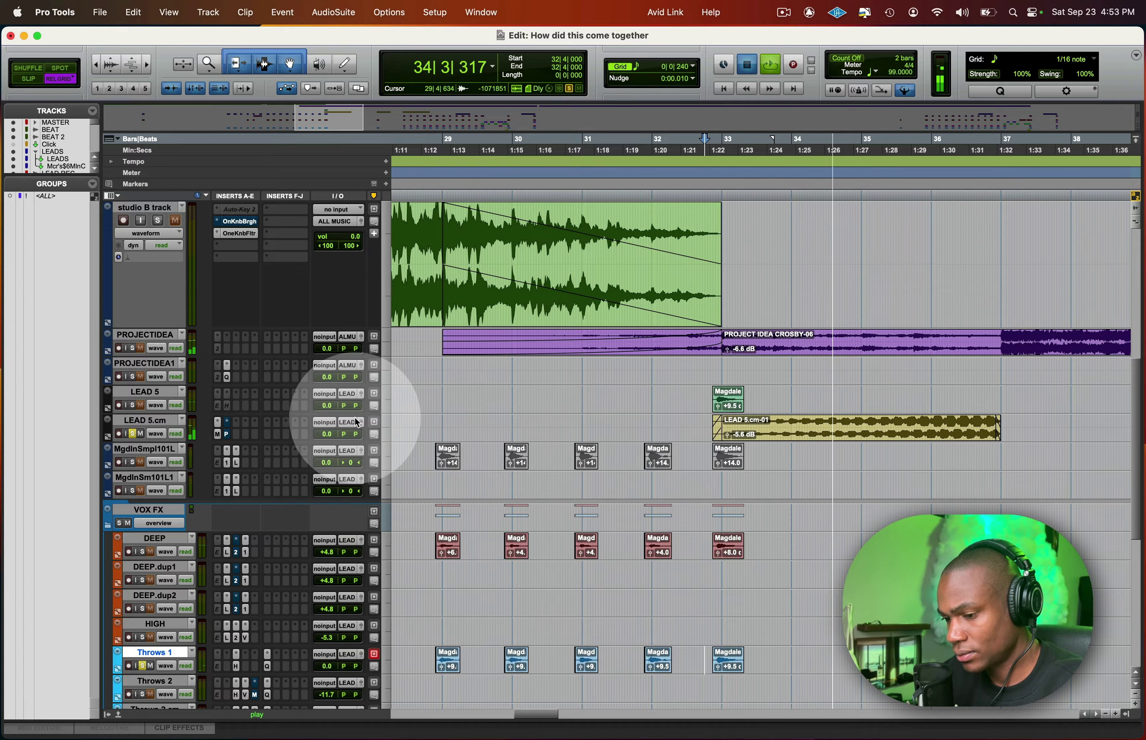
{"action": "key", "text": "space"}
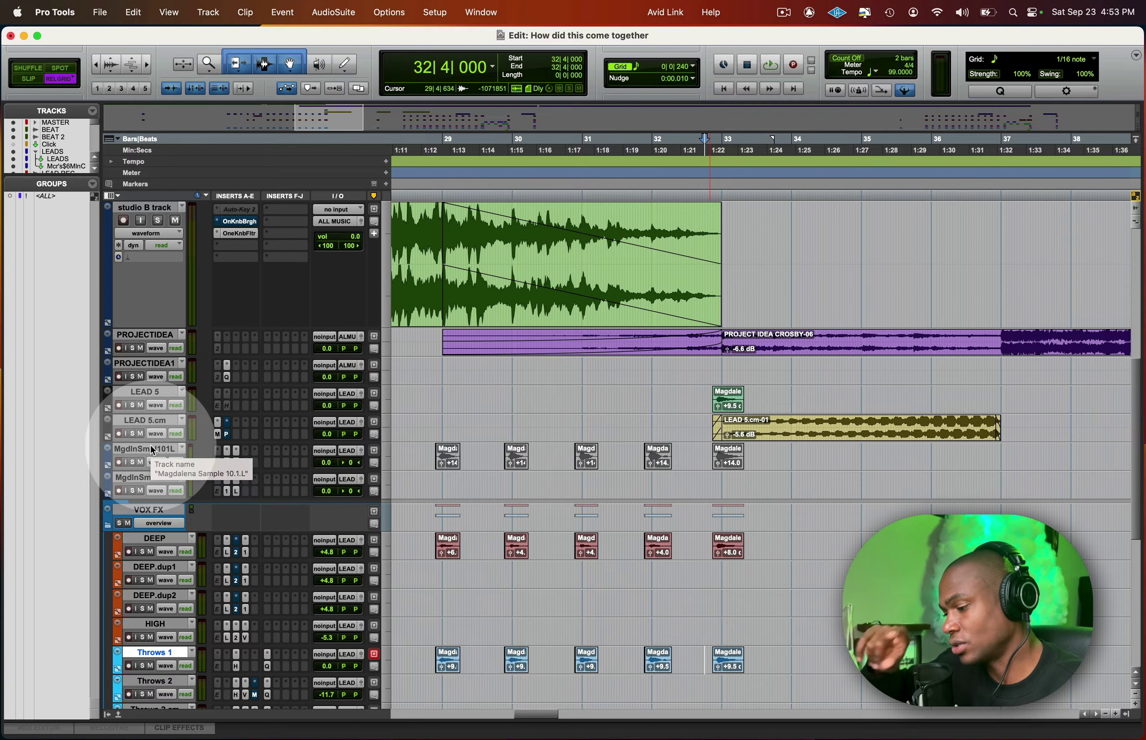
Play the full mix from 36|3|240 past bar 42, following the PROJECTIDEA, LEAD 5.cm and VOX FX tracks.
{"action": "scroll", "coordinate": [576, 368], "scroll_direction": "right", "scroll_amount": 5}
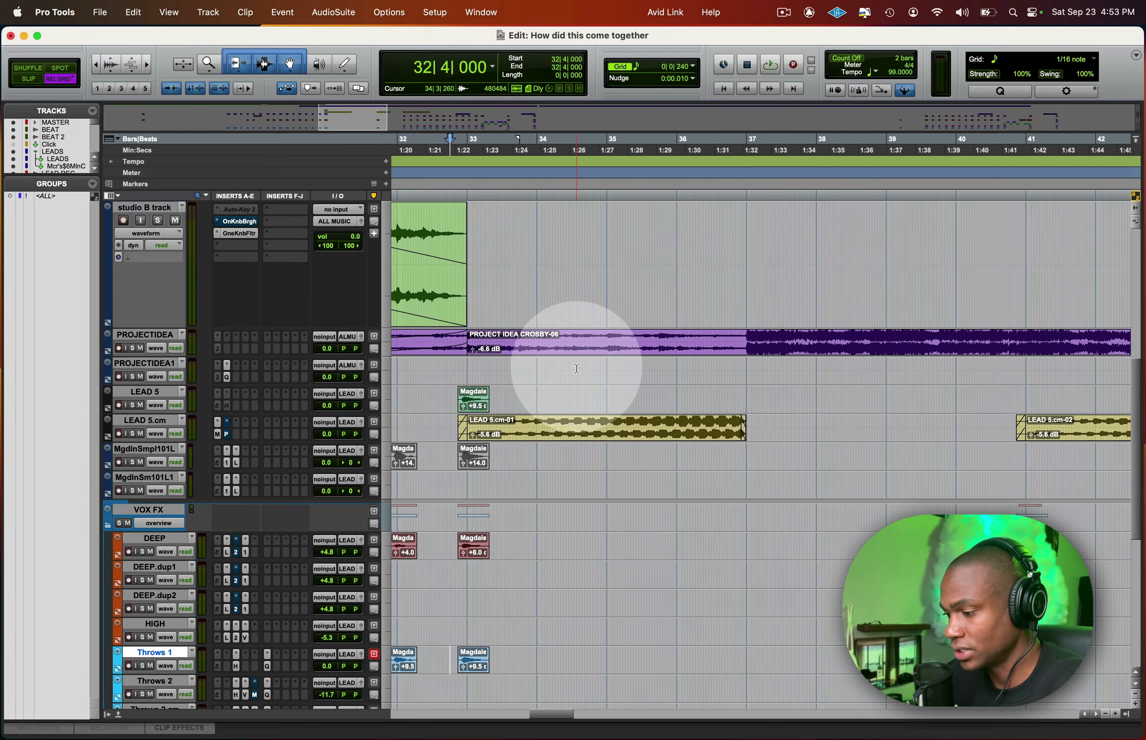
{"action": "left_click", "coordinate": [717, 369]}
{"action": "scroll", "coordinate": [715, 370], "scroll_direction": "right", "scroll_amount": 3}
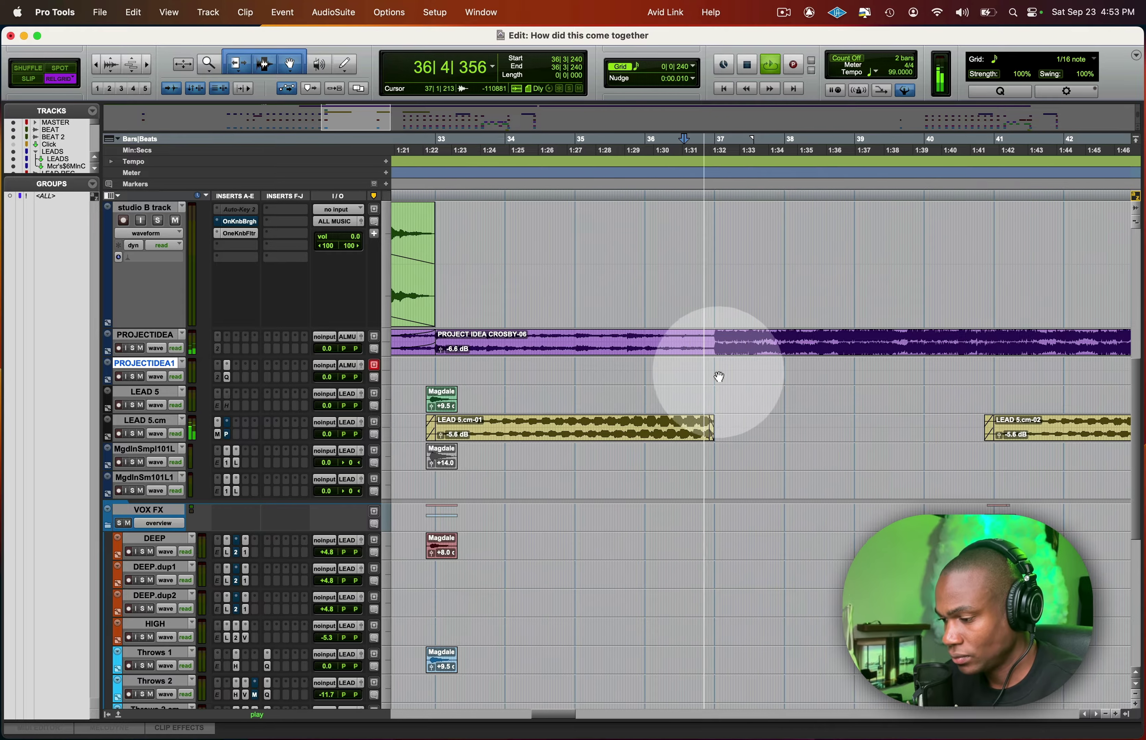
{"action": "scroll", "coordinate": [719, 377], "scroll_direction": "right", "scroll_amount": 3}
{"action": "scroll", "coordinate": [719, 376], "scroll_direction": "down", "scroll_amount": 5}
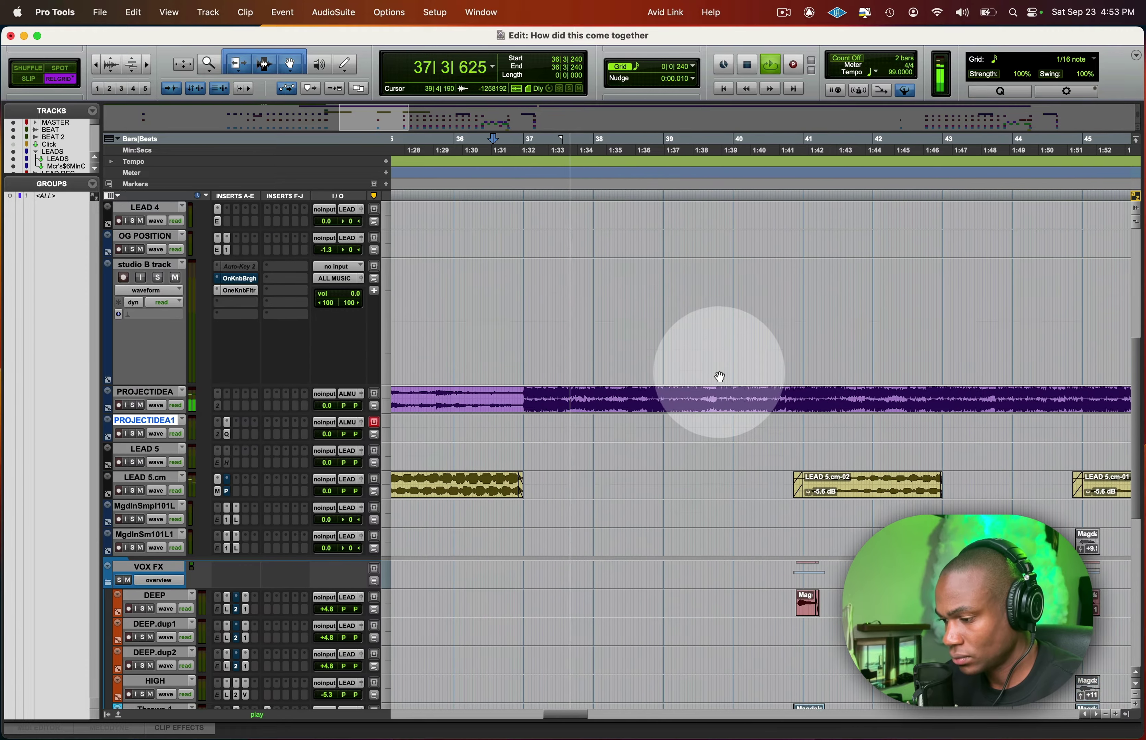
{"action": "scroll", "coordinate": [720, 377], "scroll_direction": "up", "scroll_amount": 3}
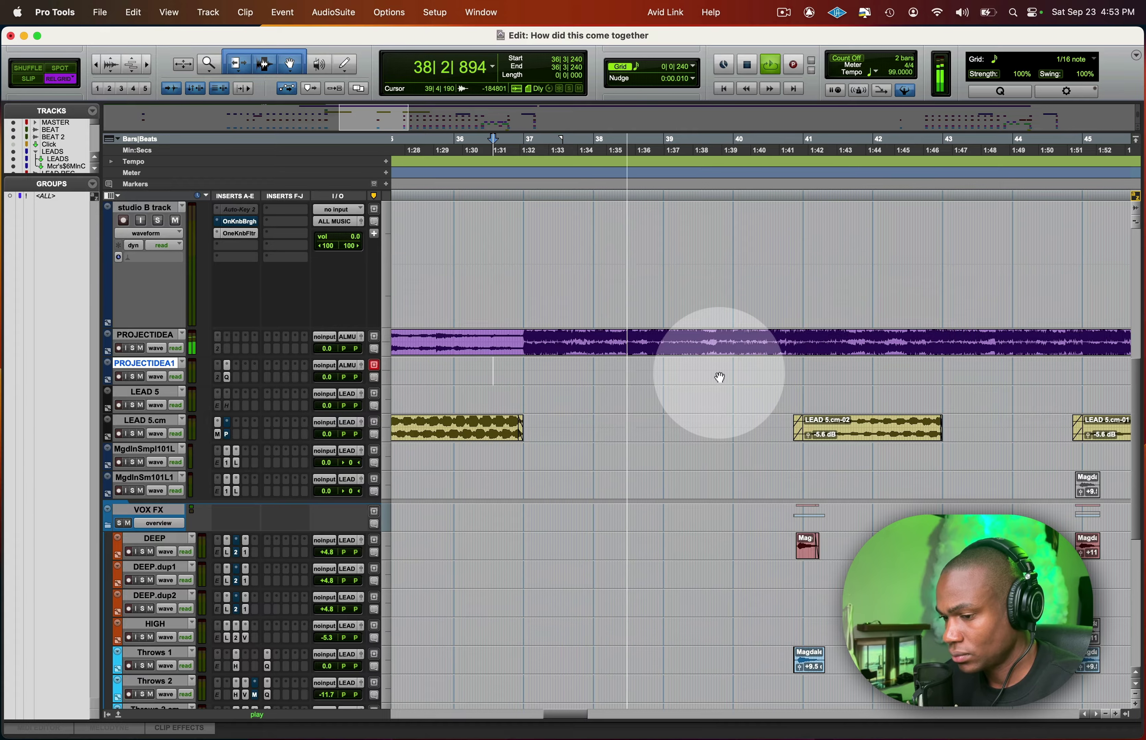
{"action": "scroll", "coordinate": [719, 377], "scroll_direction": "down", "scroll_amount": 3}
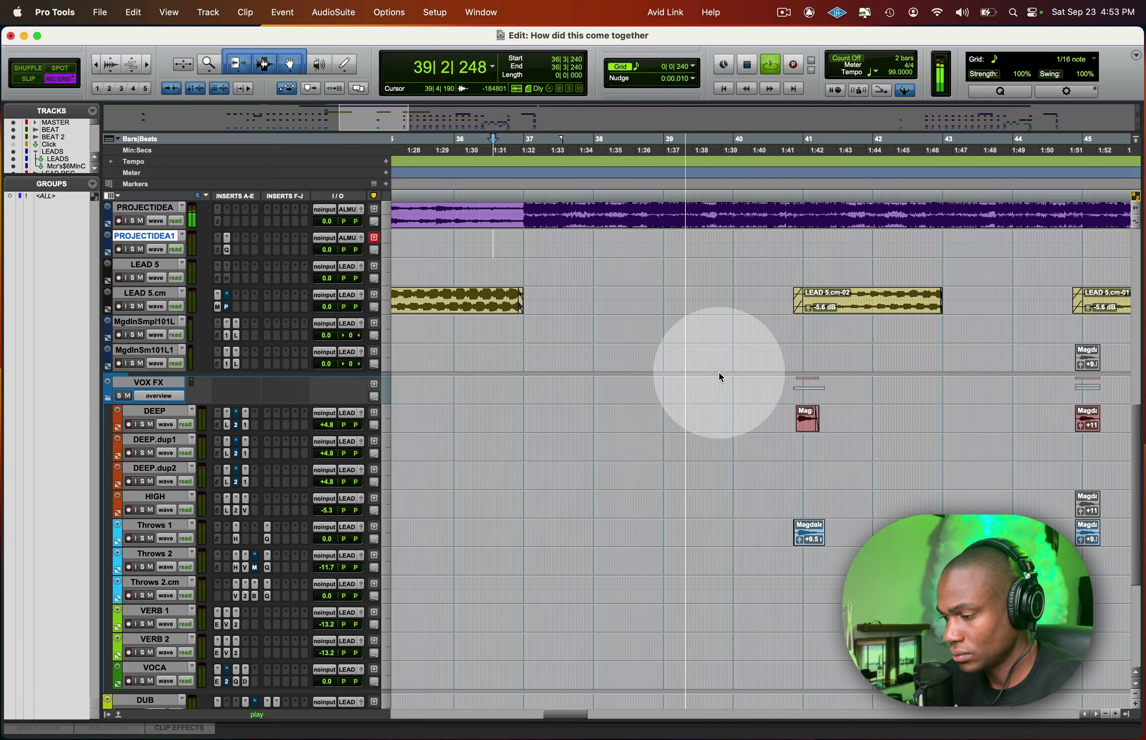
{"action": "scroll", "coordinate": [718, 372], "scroll_direction": "left", "scroll_amount": 1}
{"action": "scroll", "coordinate": [719, 372], "scroll_direction": "right", "scroll_amount": 3}
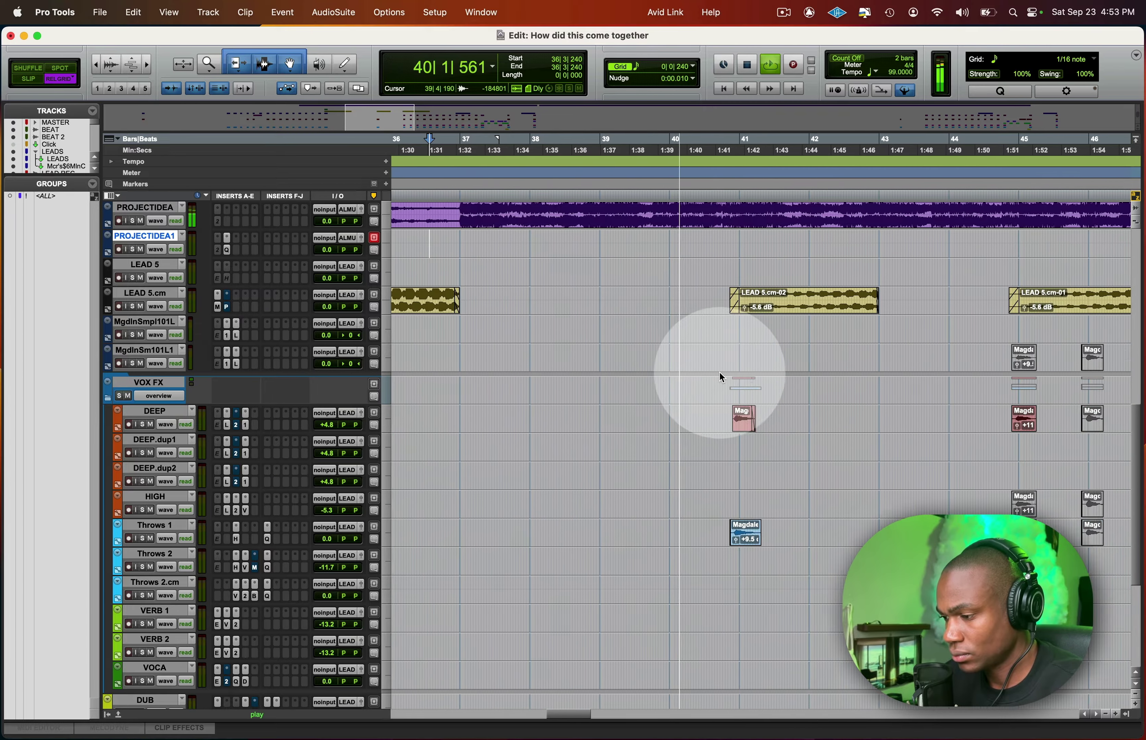
{"action": "scroll", "coordinate": [719, 373], "scroll_direction": "right", "scroll_amount": 2}
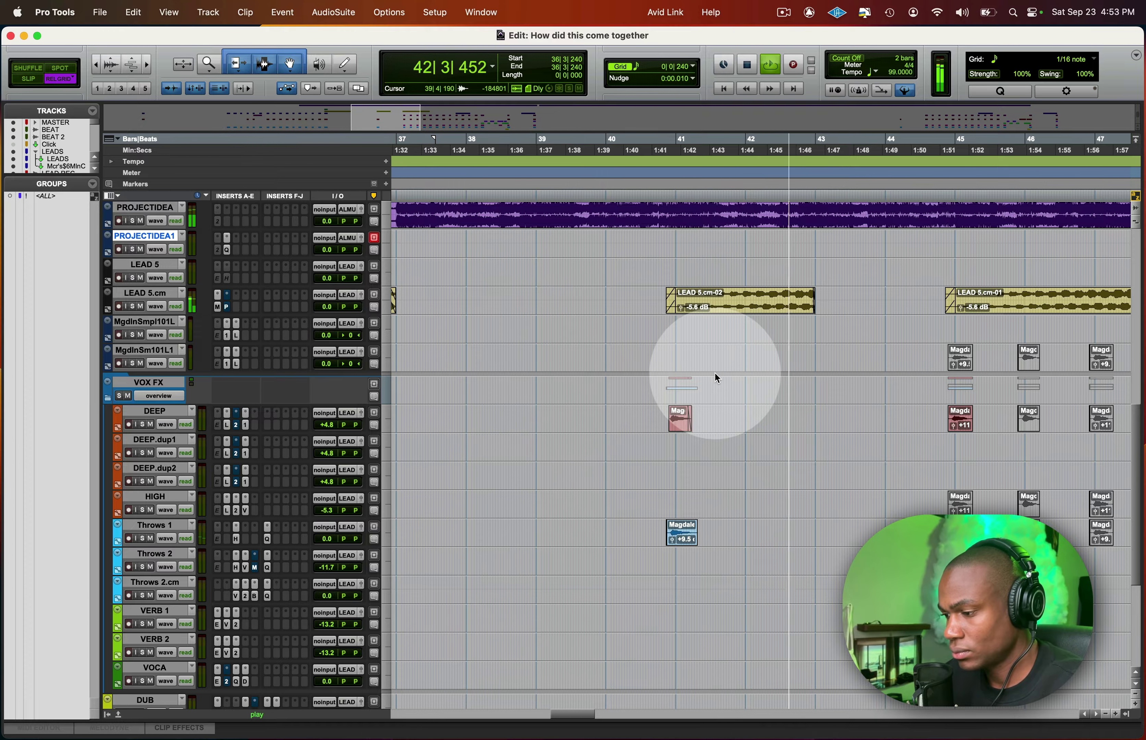
{"action": "key", "text": "space"}
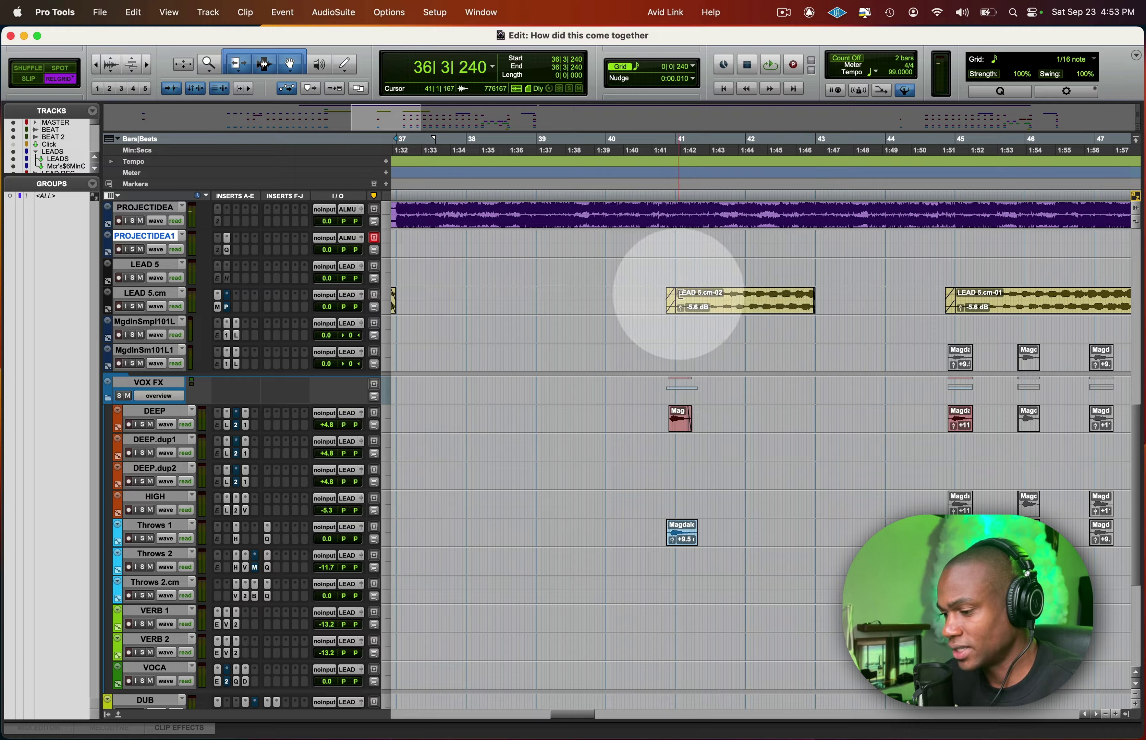
Play from 40|3|240 on the LEAD 5.cm track through its next two clips into bar 46.
{"action": "left_click", "coordinate": [644, 296]}
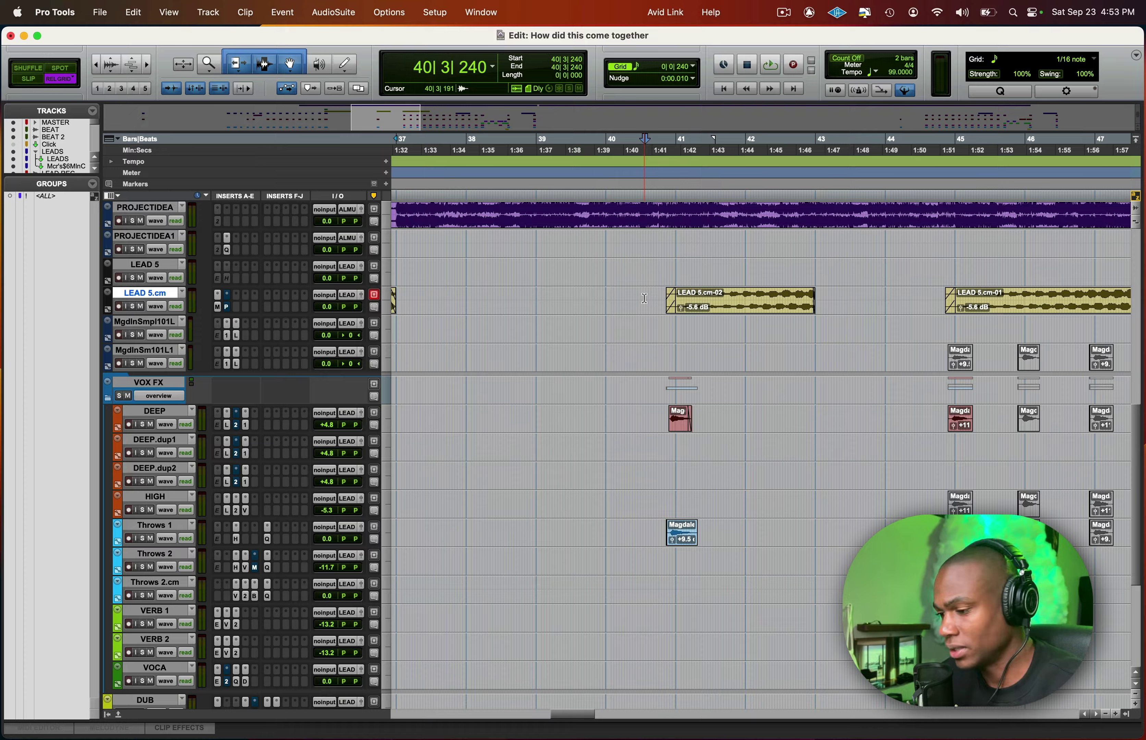
{"action": "key", "text": "space"}
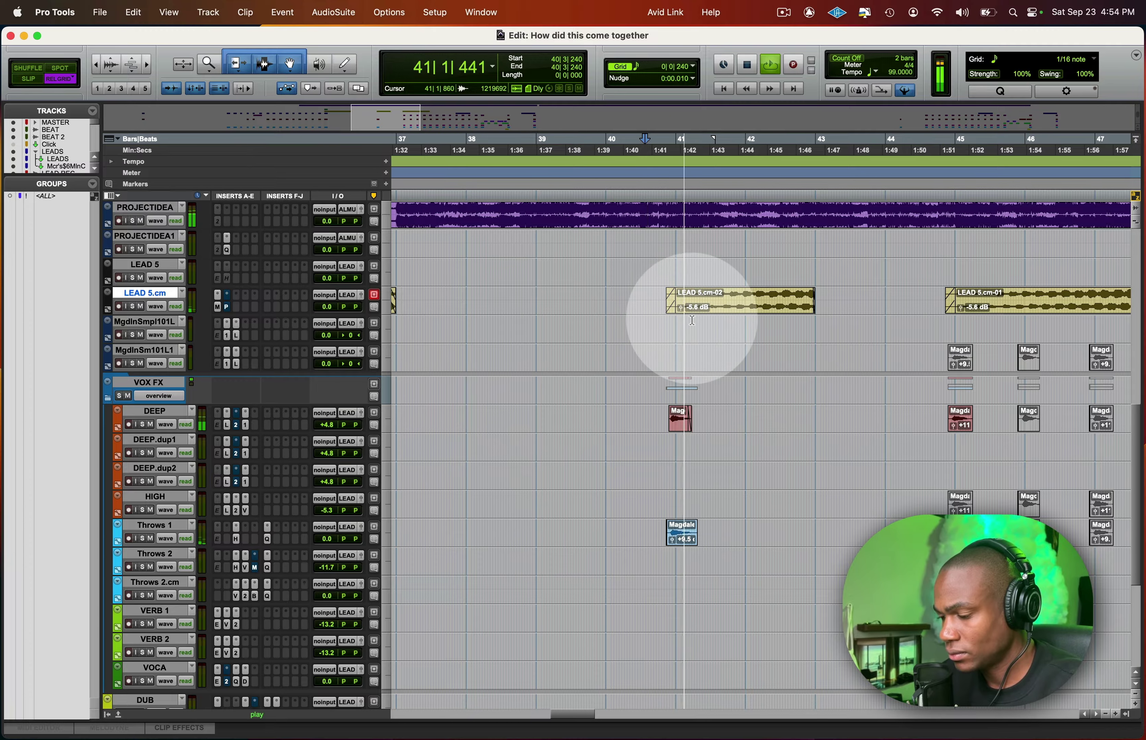
{"action": "scroll", "coordinate": [715, 346], "scroll_direction": "right", "scroll_amount": 5}
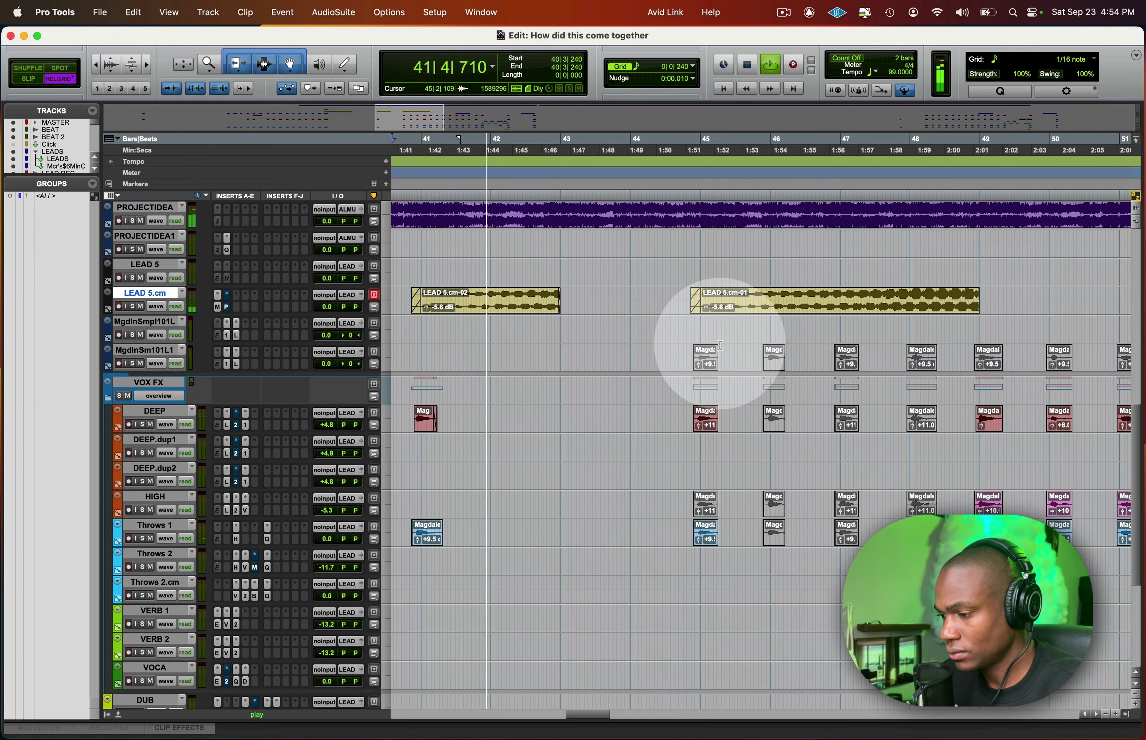
{"action": "scroll", "coordinate": [748, 242], "scroll_direction": "right", "scroll_amount": 2}
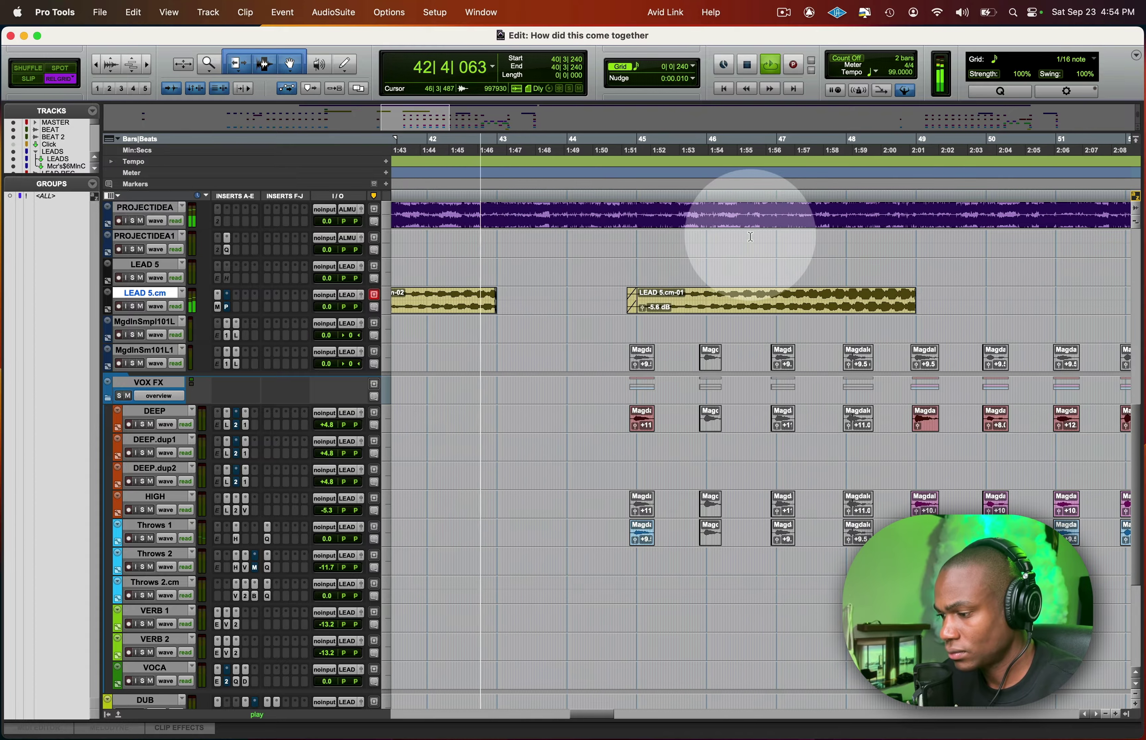
{"action": "scroll", "coordinate": [747, 242], "scroll_direction": "right", "scroll_amount": 4}
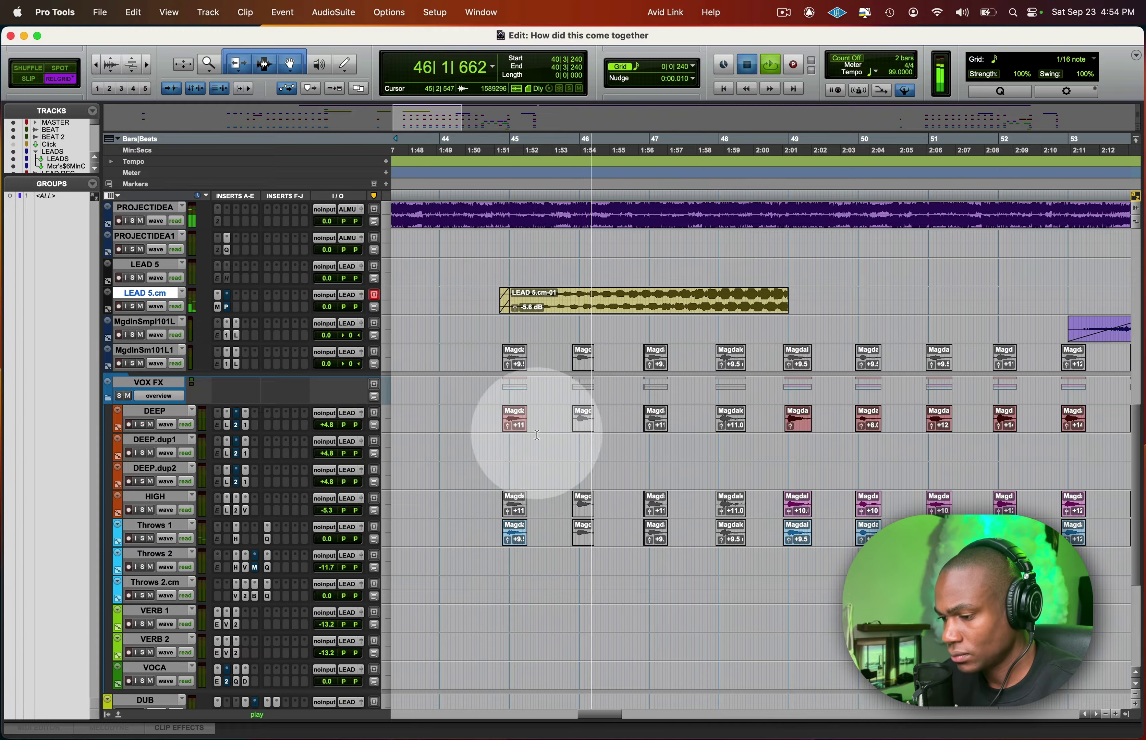
{"action": "key", "text": "space"}
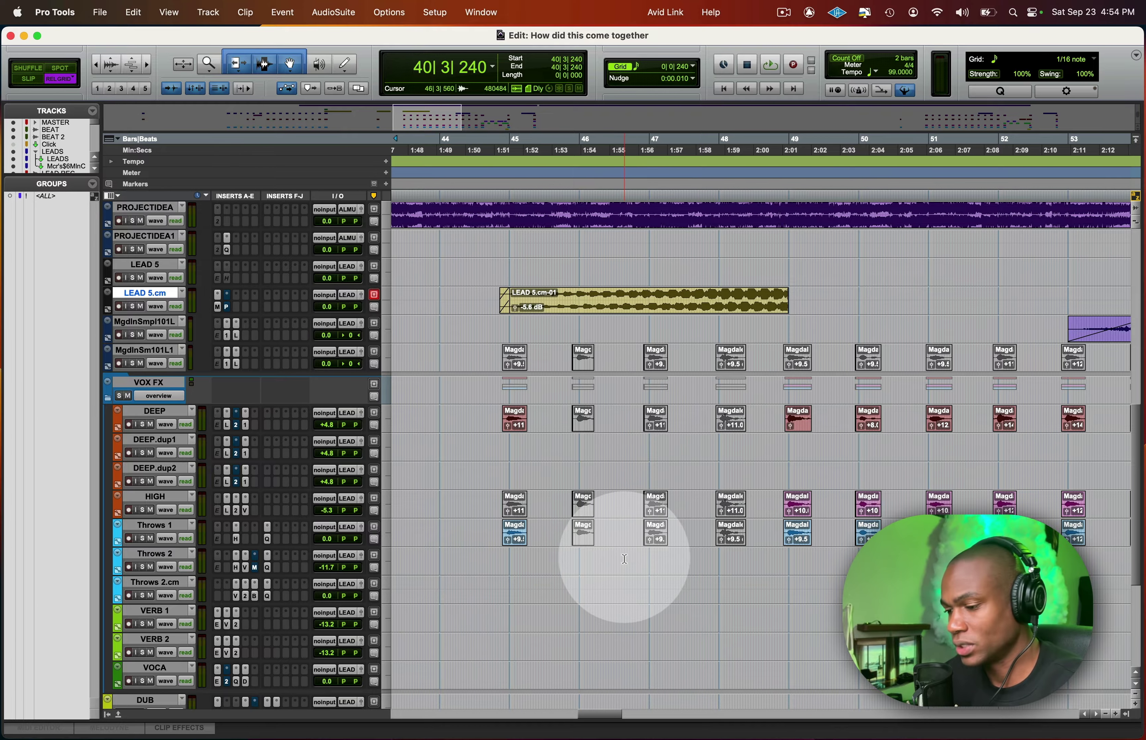
Play from 44|3|720 on the LEAD 5.cm track through bar 50, saving the session.
{"action": "left_click", "coordinate": [455, 291]}
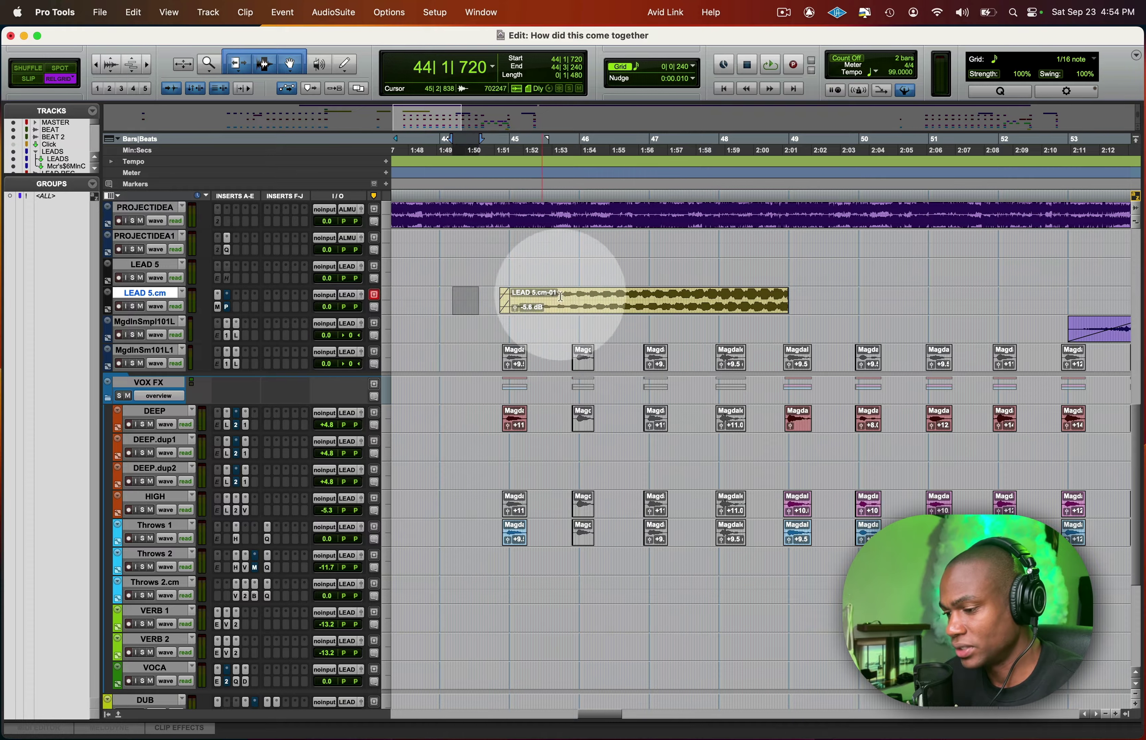
{"action": "left_click", "coordinate": [487, 293]}
{"action": "key", "text": "space"}
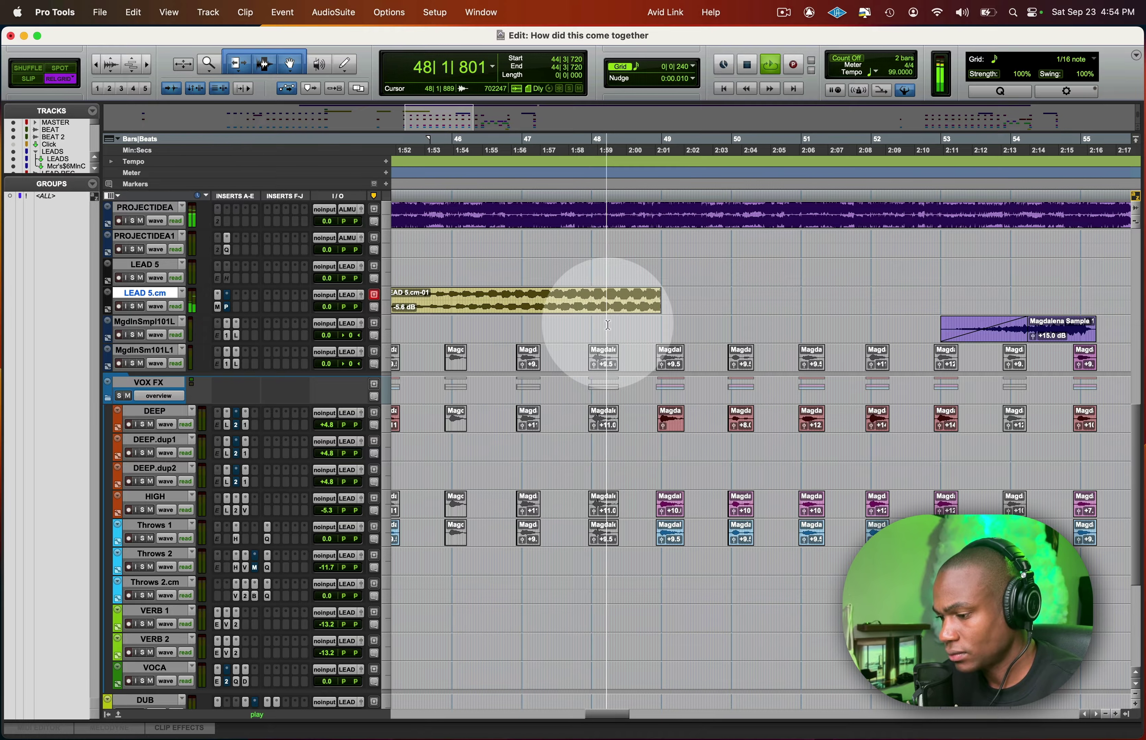
{"action": "key", "text": "super+s"}
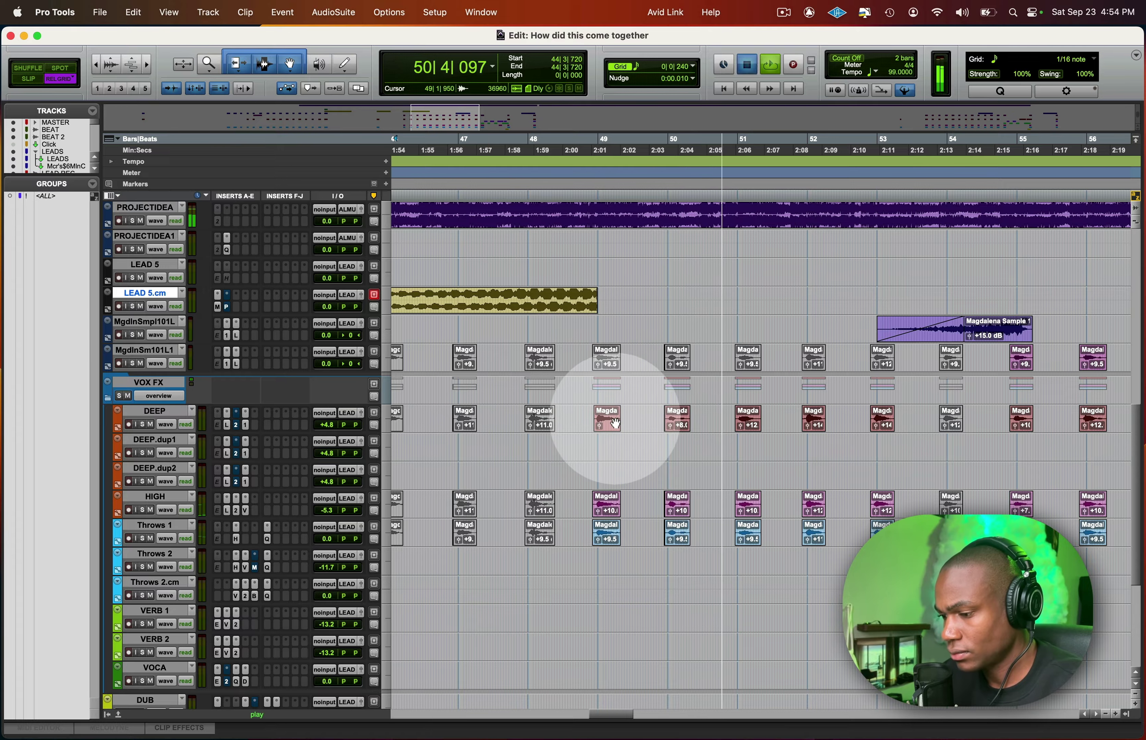
{"action": "key", "text": "space"}
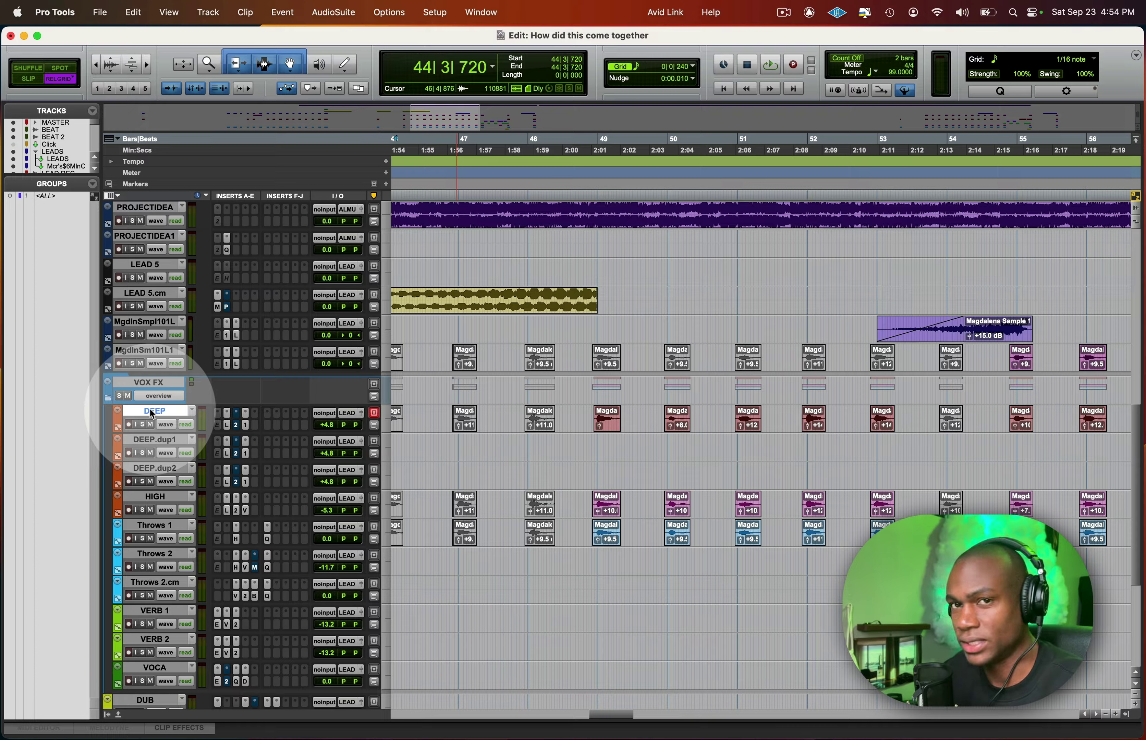
Save the session, play from 48|1|000 on the Magdalena Sample 10.1.L track into bar 55, and place the edit cursor at 52|4|480.
{"action": "left_click", "coordinate": [158, 495]}
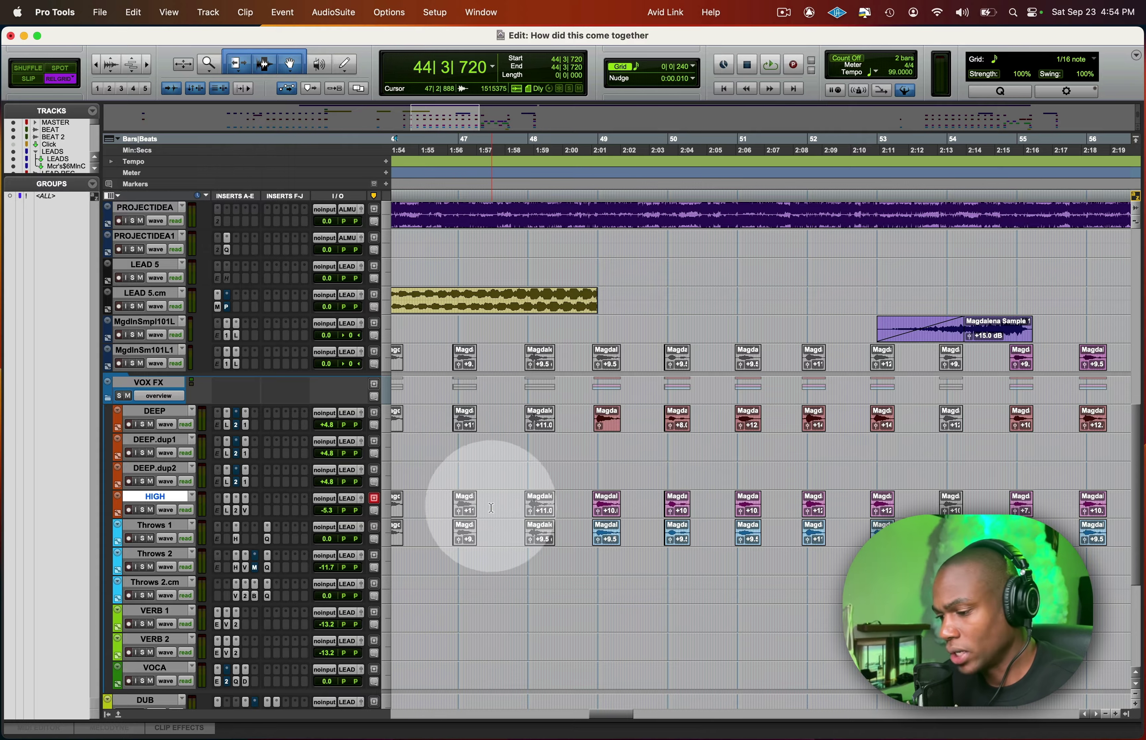
{"action": "left_click", "coordinate": [529, 329]}
{"action": "key", "text": "super+s"}
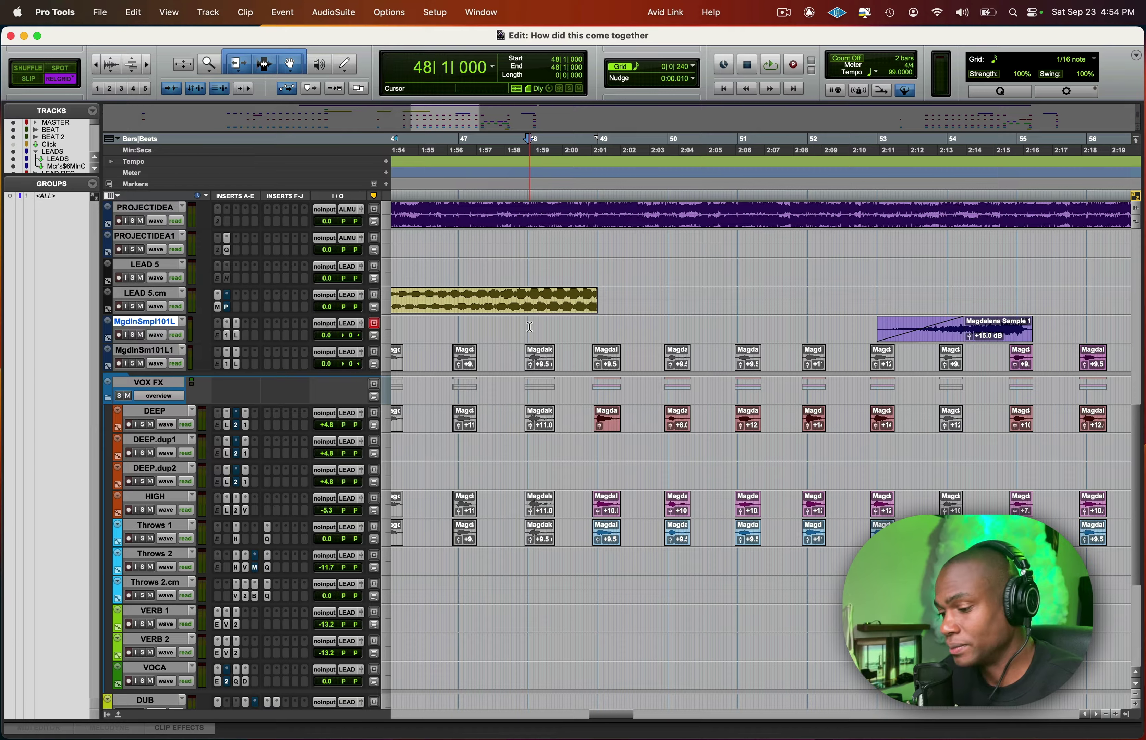
{"action": "key", "text": "space"}
{"action": "left_click", "coordinate": [532, 344]}
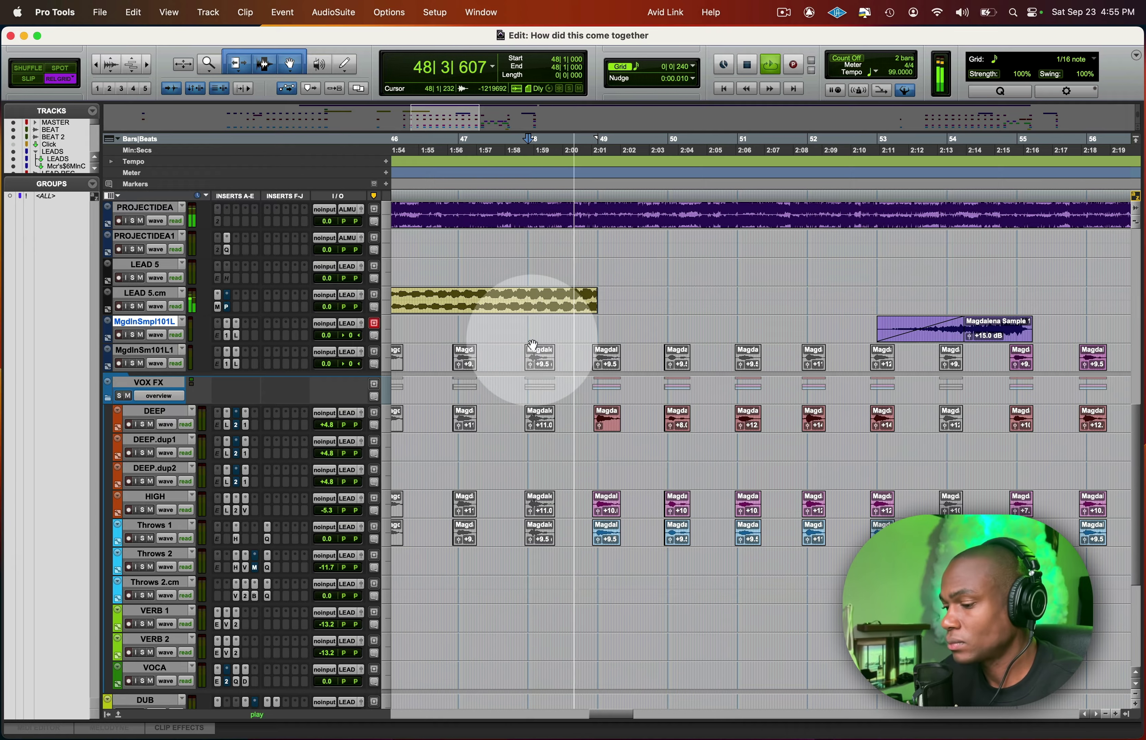
{"action": "left_click", "coordinate": [602, 407]}
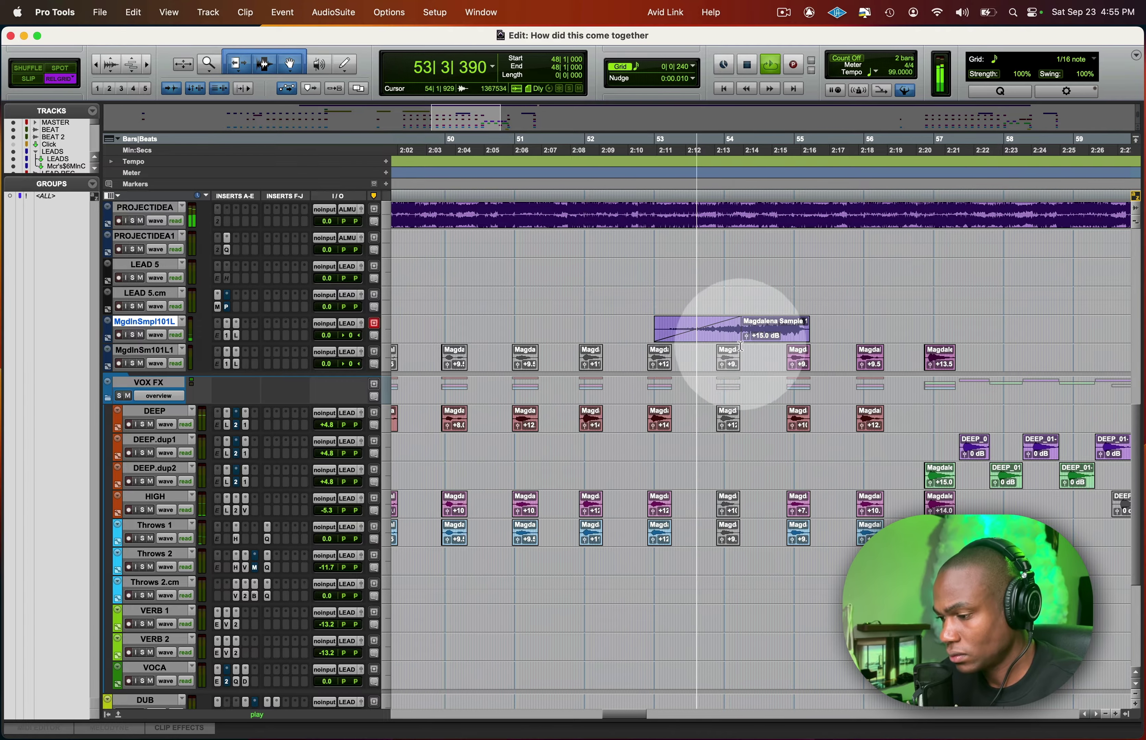
{"action": "left_click", "coordinate": [645, 324]}
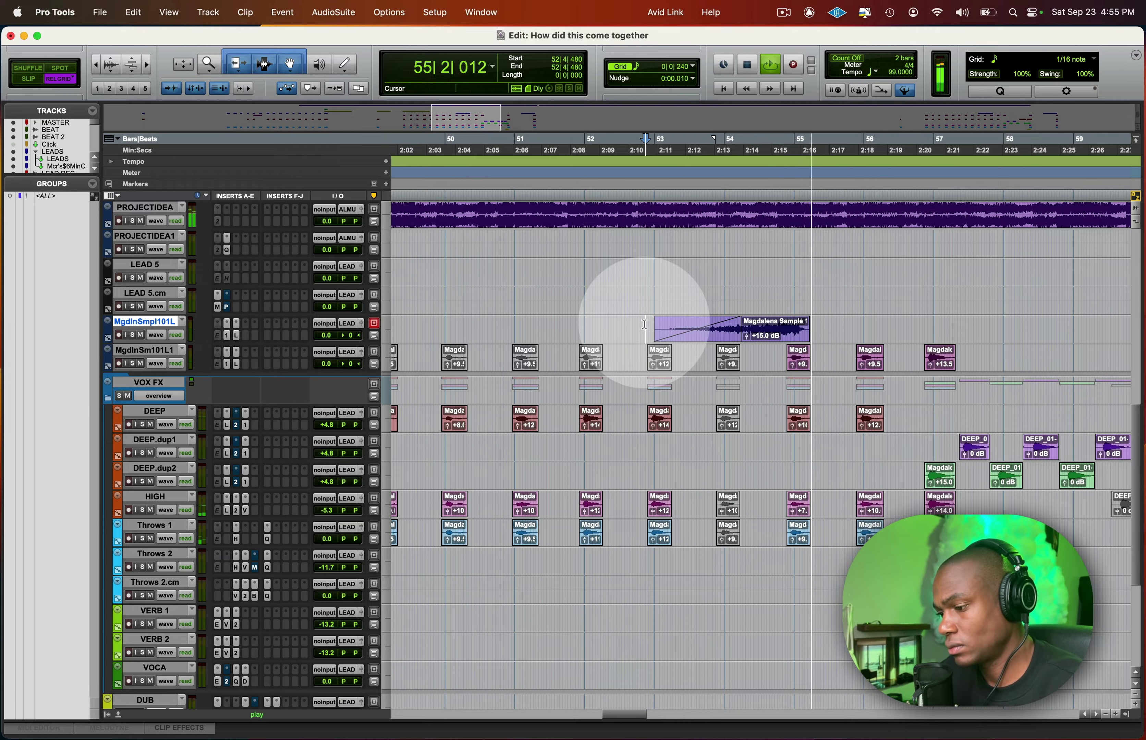
Stop playback, select the reversed clip from 52|4|480 to 55|2|480 on the Magdalena Sample 10.1.L track, and open the D-Verb AudioSuite plug-in.
{"action": "key", "text": "space"}
{"action": "left_click_drag", "start_coordinate": [645, 324], "coordinate": [821, 326]}
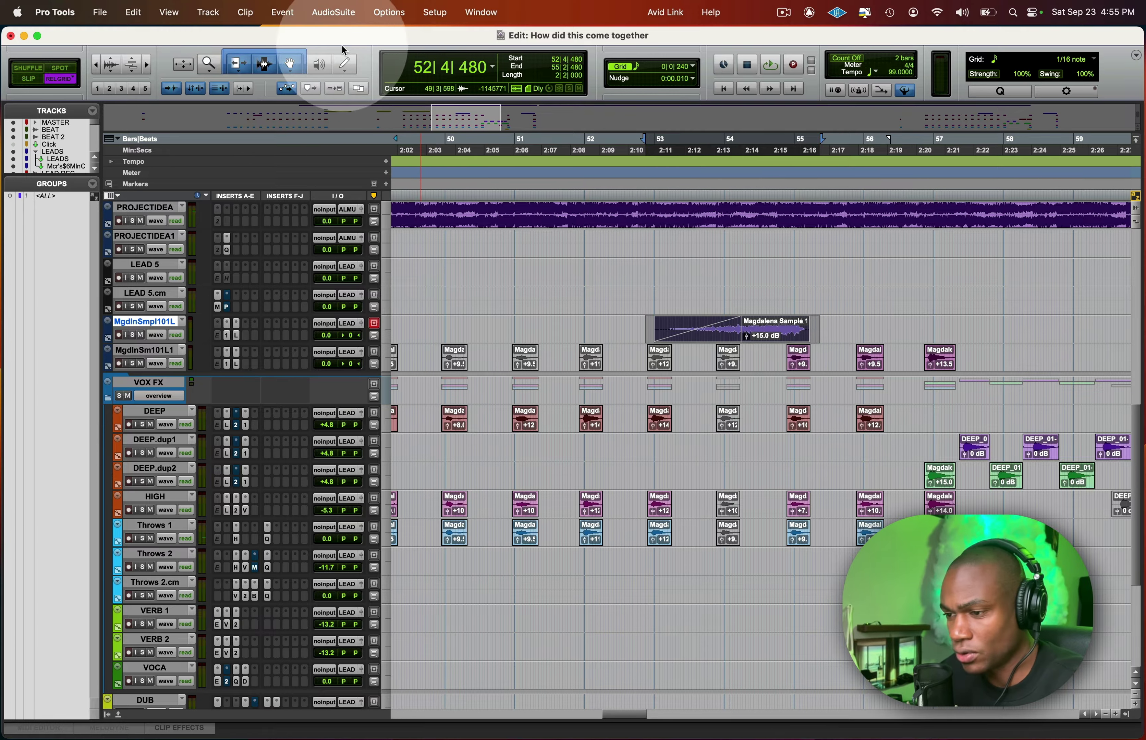
{"action": "left_click", "coordinate": [333, 12]}
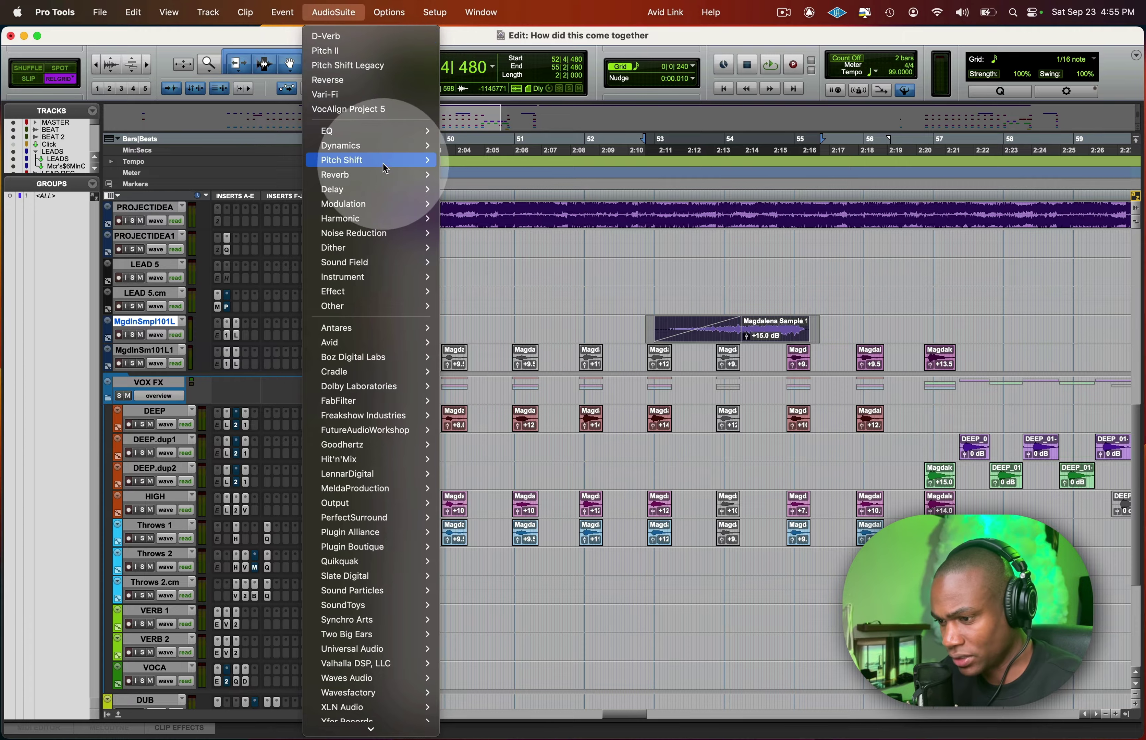
{"action": "mouse_move", "coordinate": [386, 174]}
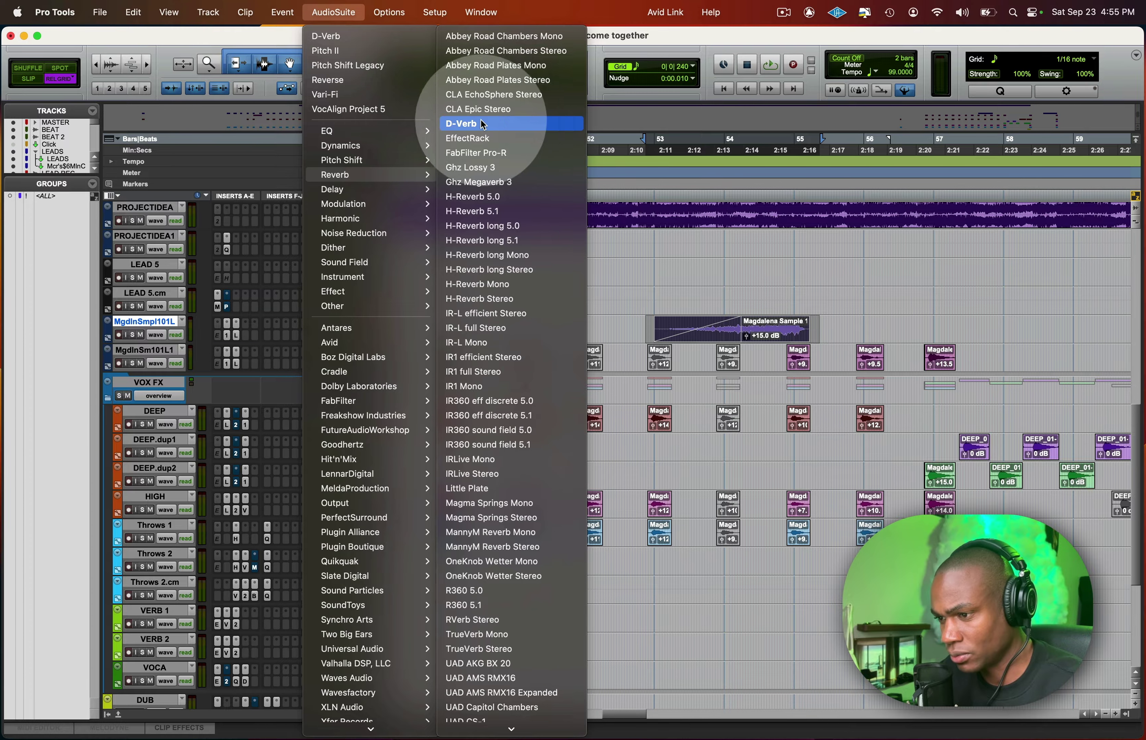
{"action": "left_click", "coordinate": [344, 37]}
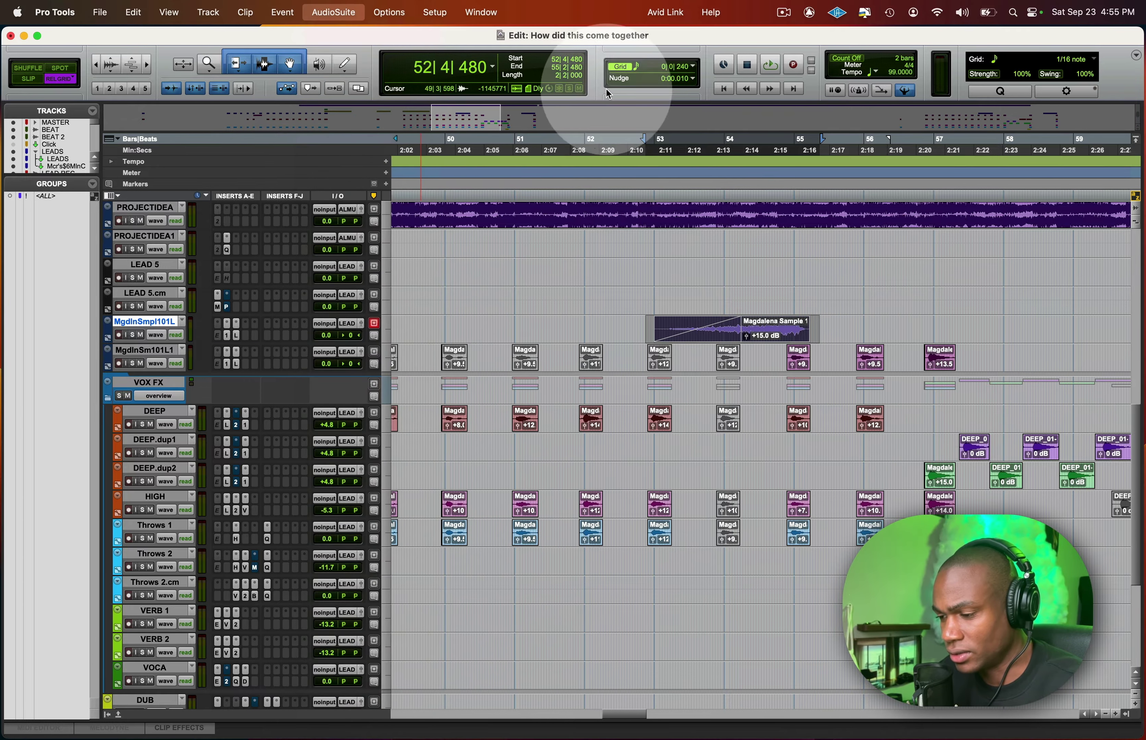
{"action": "mouse_move", "coordinate": [695, 195]}
{"action": "left_mouse_down"}
{"action": "mouse_move", "coordinate": [698, 167]}
{"action": "mouse_move", "coordinate": [695, 196]}
{"action": "left_mouse_up"}
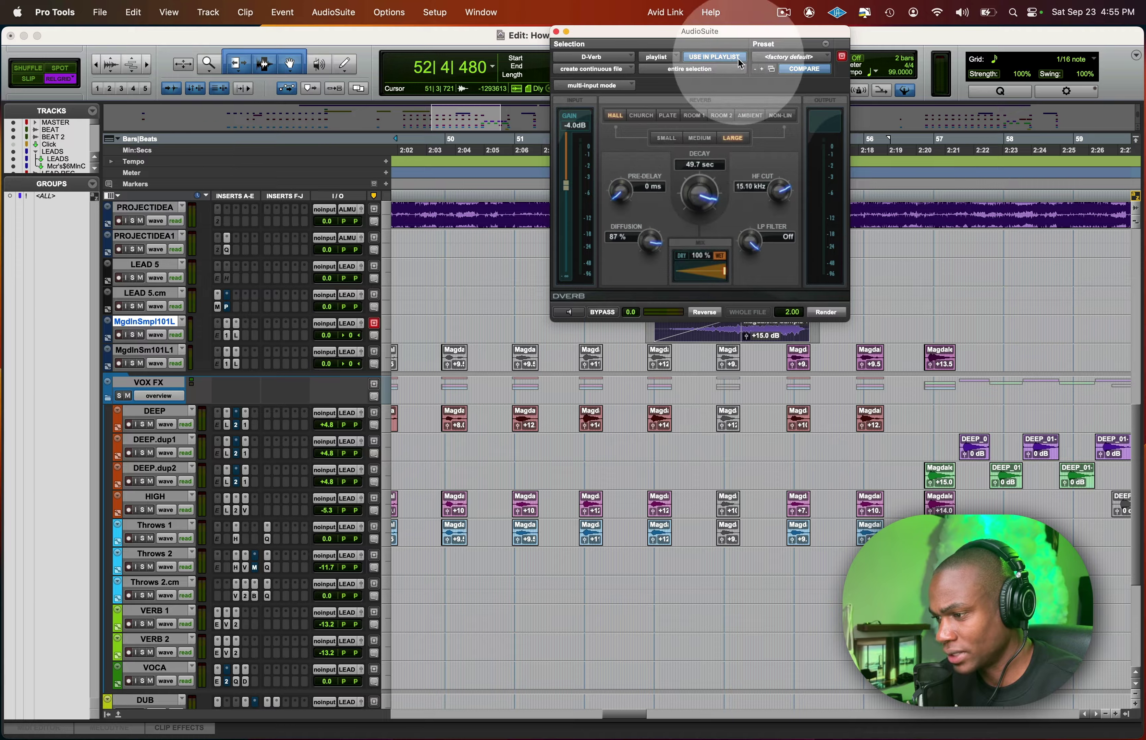
{"action": "left_click_drag", "start_coordinate": [723, 31], "coordinate": [477, 31]}
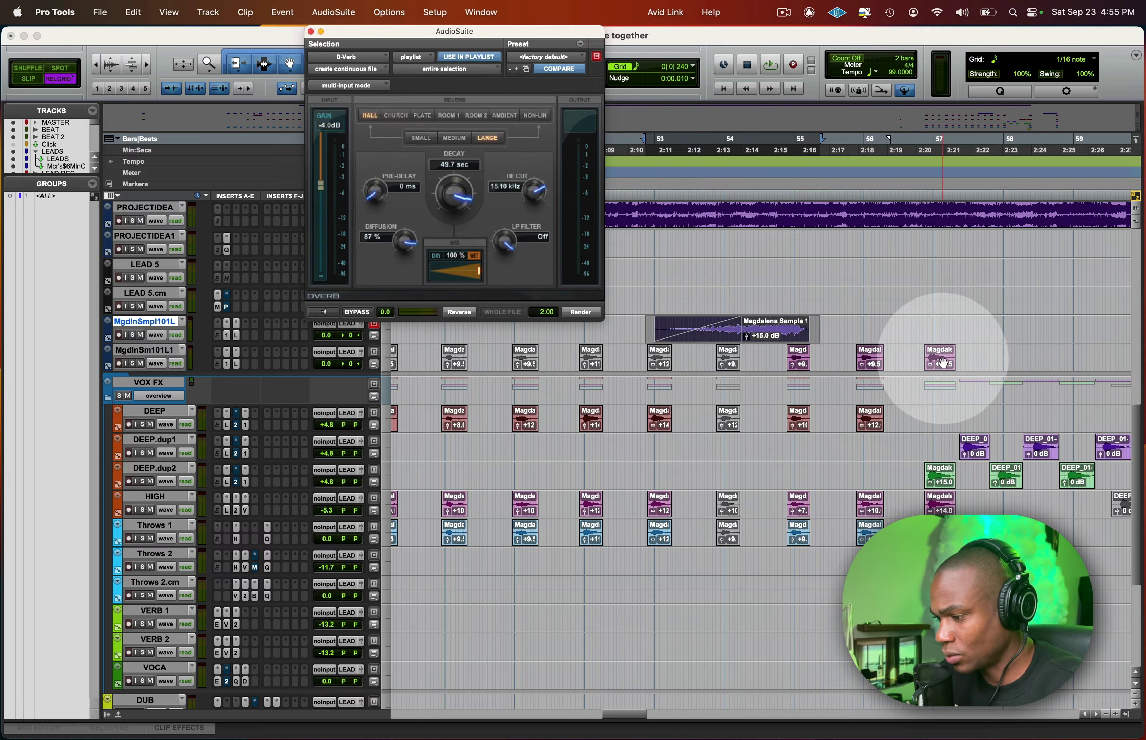
Try a reversed D-Verb render on a copy of the bar 57 sample on the Magdalena Sample 10.1.L track and delete the result.
{"action": "mouse_move", "coordinate": [939, 357]}
{"action": "left_mouse_down"}
{"action": "mouse_move", "coordinate": [951, 325]}
{"action": "mouse_move", "coordinate": [866, 328]}
{"action": "left_mouse_up"}
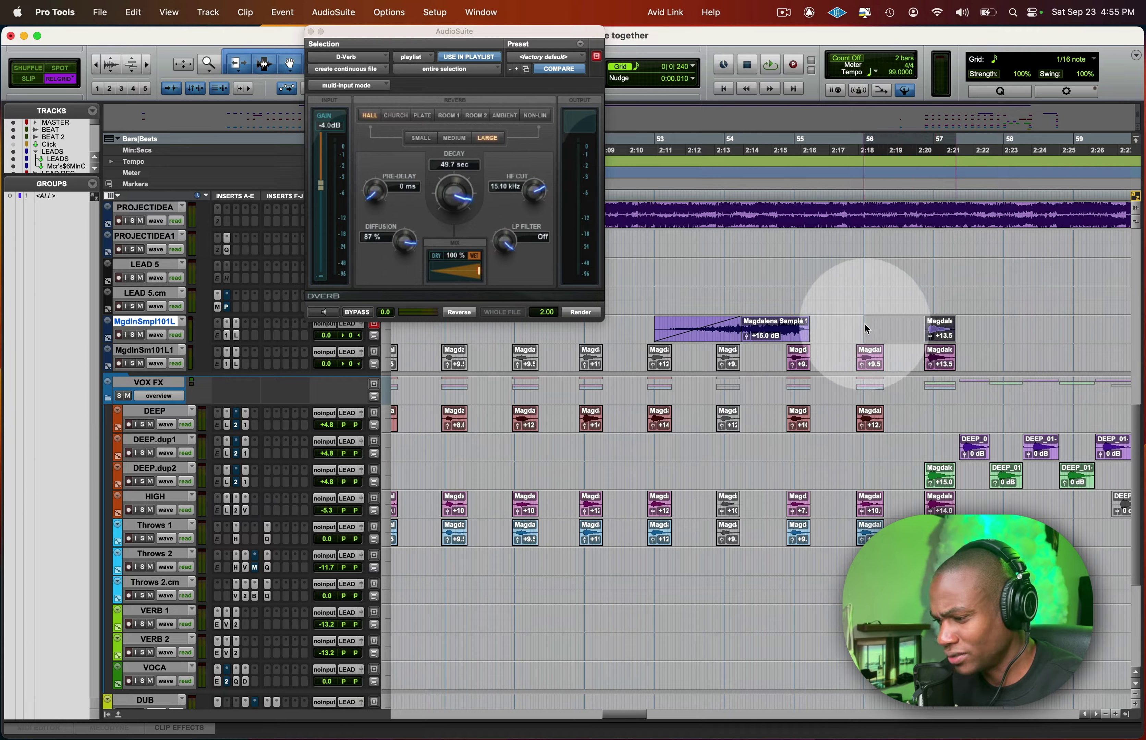
{"action": "left_click", "coordinate": [460, 313]}
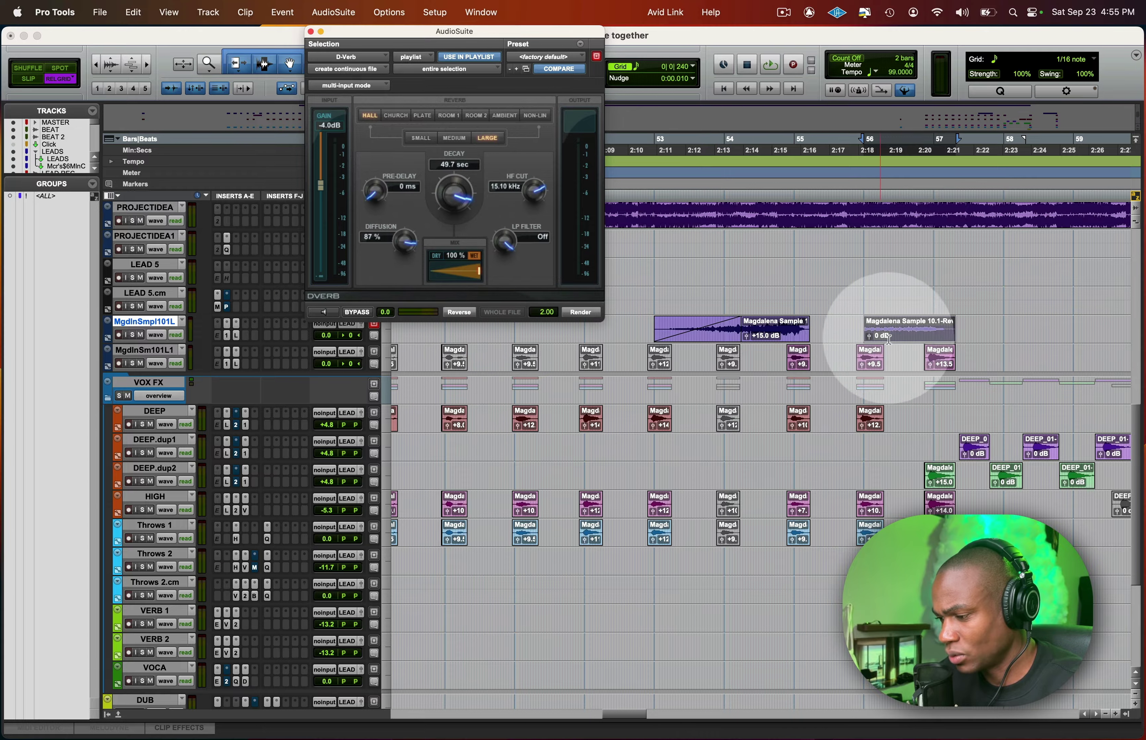
{"action": "left_click_drag", "start_coordinate": [984, 320], "coordinate": [853, 321]}
{"action": "key", "text": "Delete"}
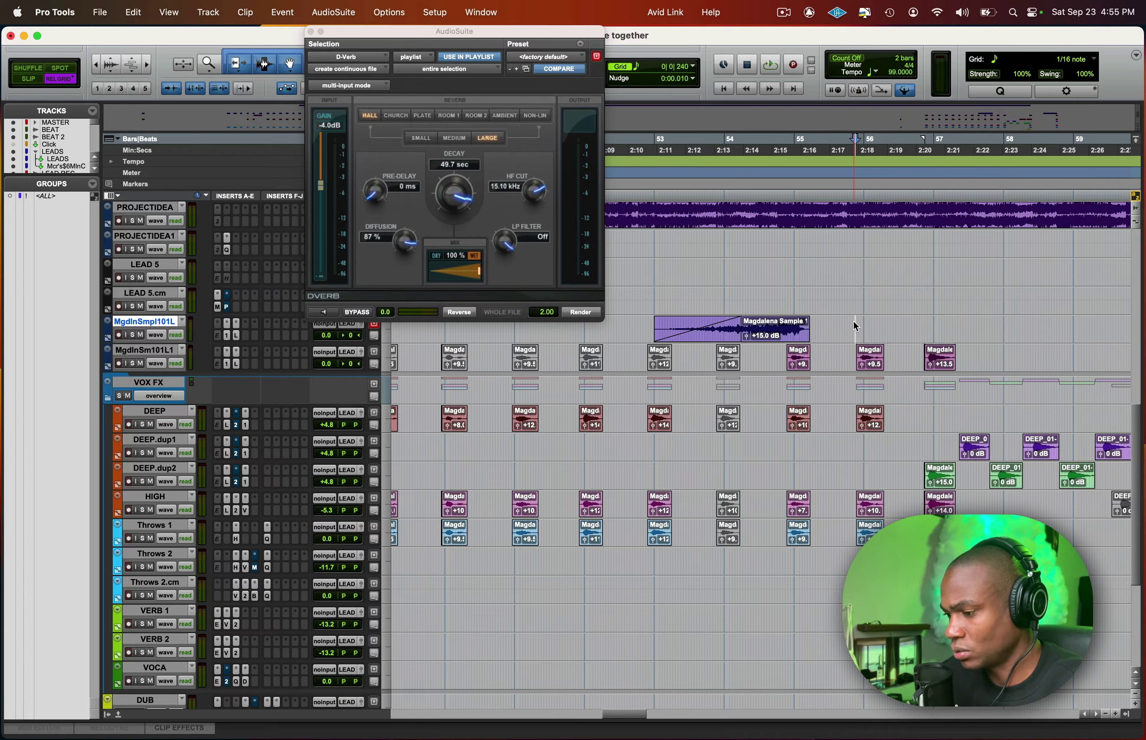
{"action": "left_click", "coordinate": [311, 32]}
Play the full mix from 53|4|720 on the LEAD 5.cm track past bar 61, following the DEEP.dup1 and DEEP.dup2 chops.
{"action": "left_click", "coordinate": [723, 296]}
{"action": "key", "text": "space"}
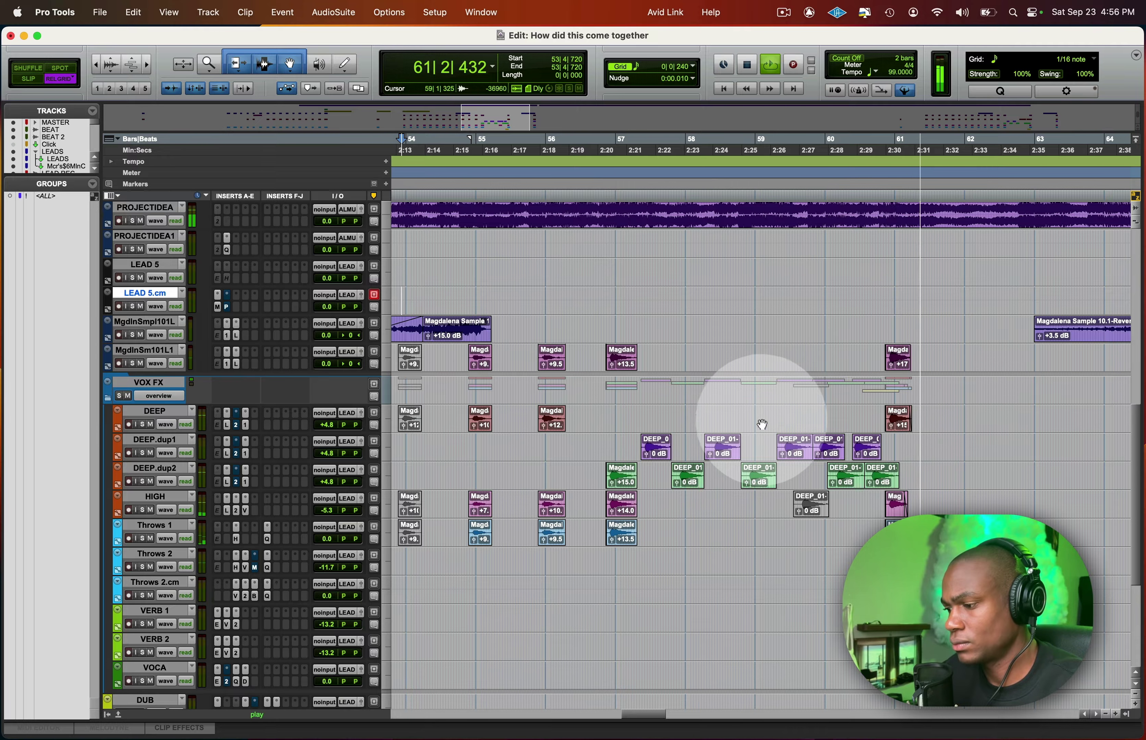
{"action": "key", "text": "space"}
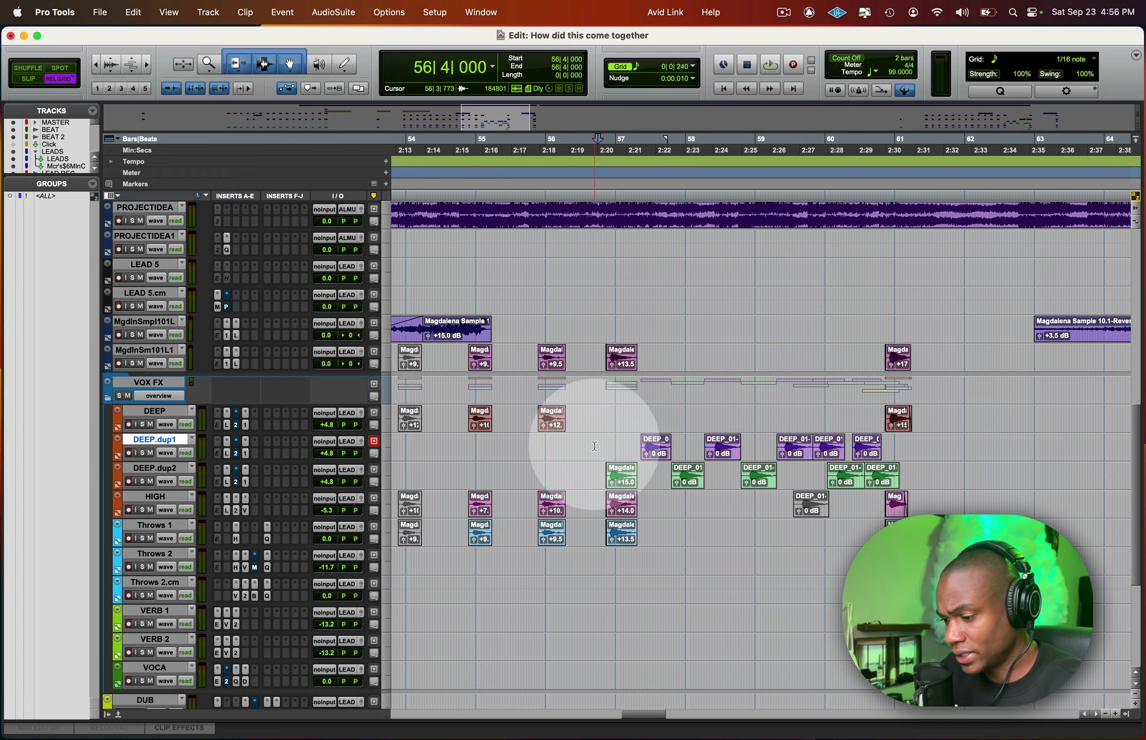
Place the edit cursor at 56|3|720 on the DEEP.dup2 track and save the session.
{"action": "left_click", "coordinate": [593, 476]}
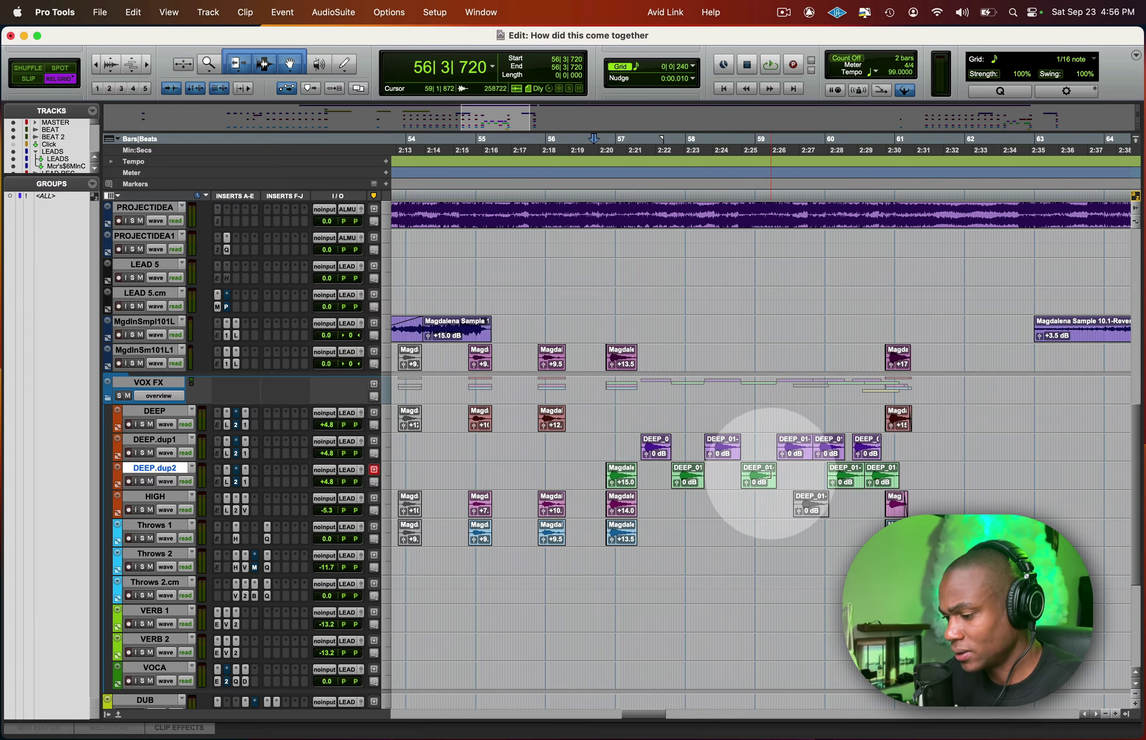
{"action": "scroll", "coordinate": [767, 467], "scroll_direction": "right", "scroll_amount": 4}
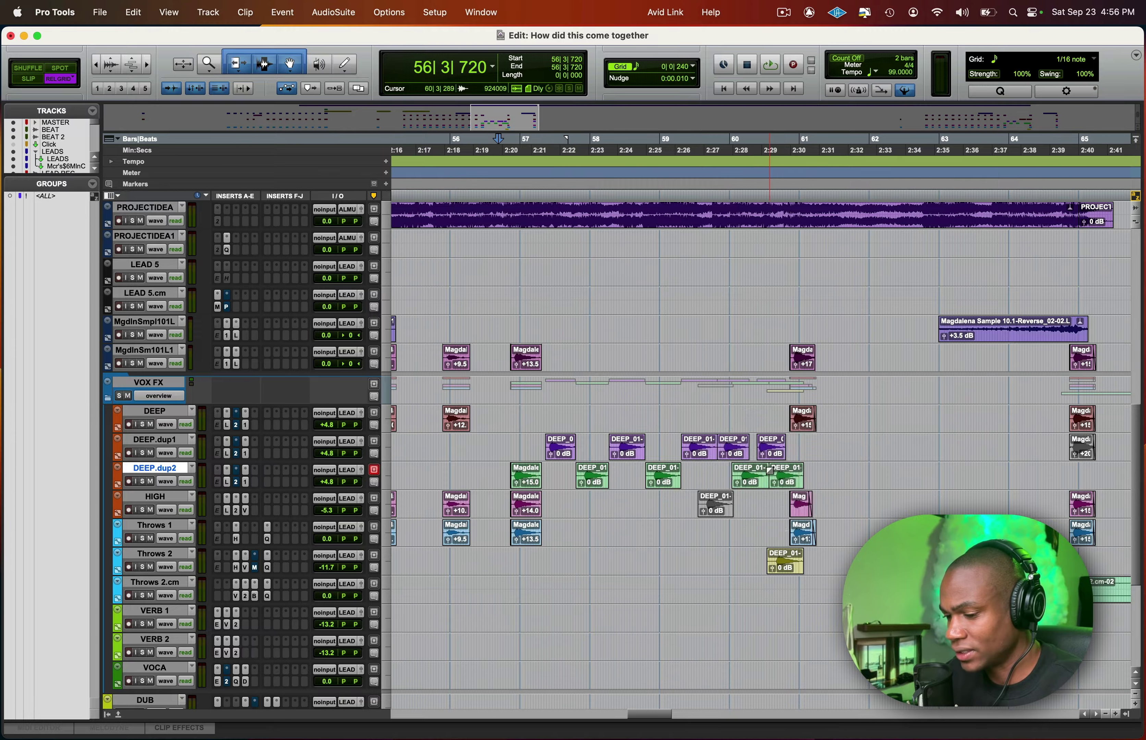
{"action": "key", "text": "super+s"}
{"action": "scroll", "coordinate": [768, 478], "scroll_direction": "right", "scroll_amount": 3}
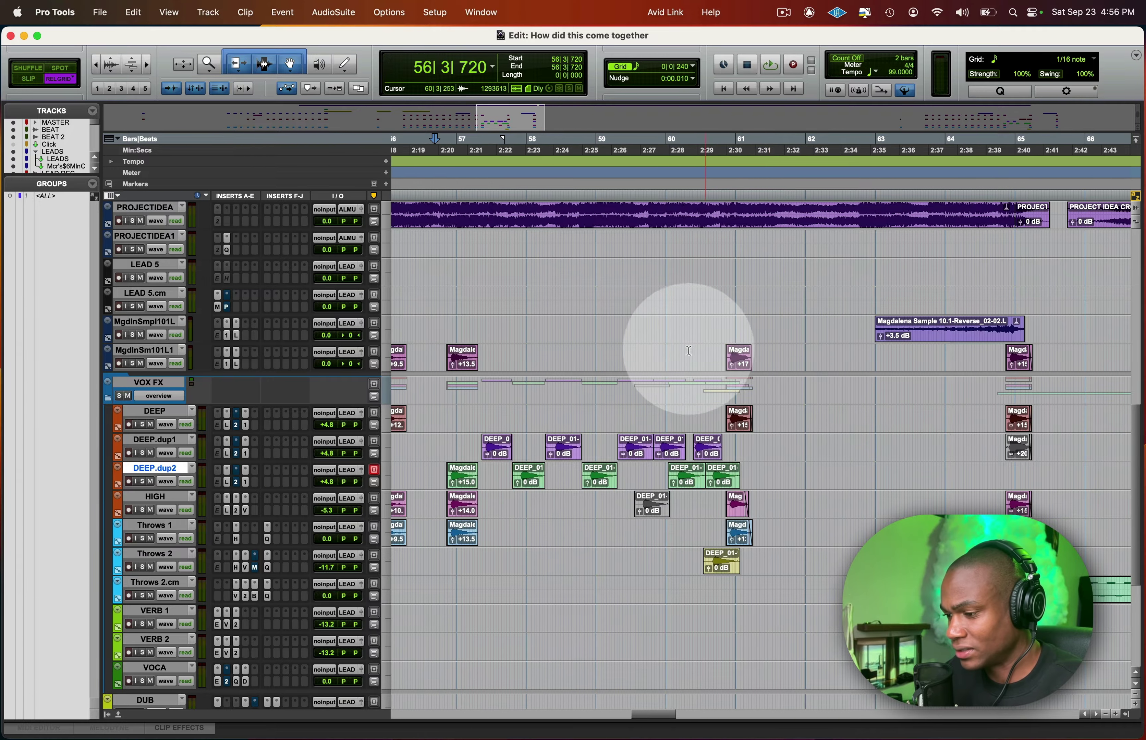
Play from 57|1|000 on the Magdalena Sample 10.1.L track into bar 63.
{"action": "left_click", "coordinate": [648, 350]}
{"action": "left_click", "coordinate": [455, 324]}
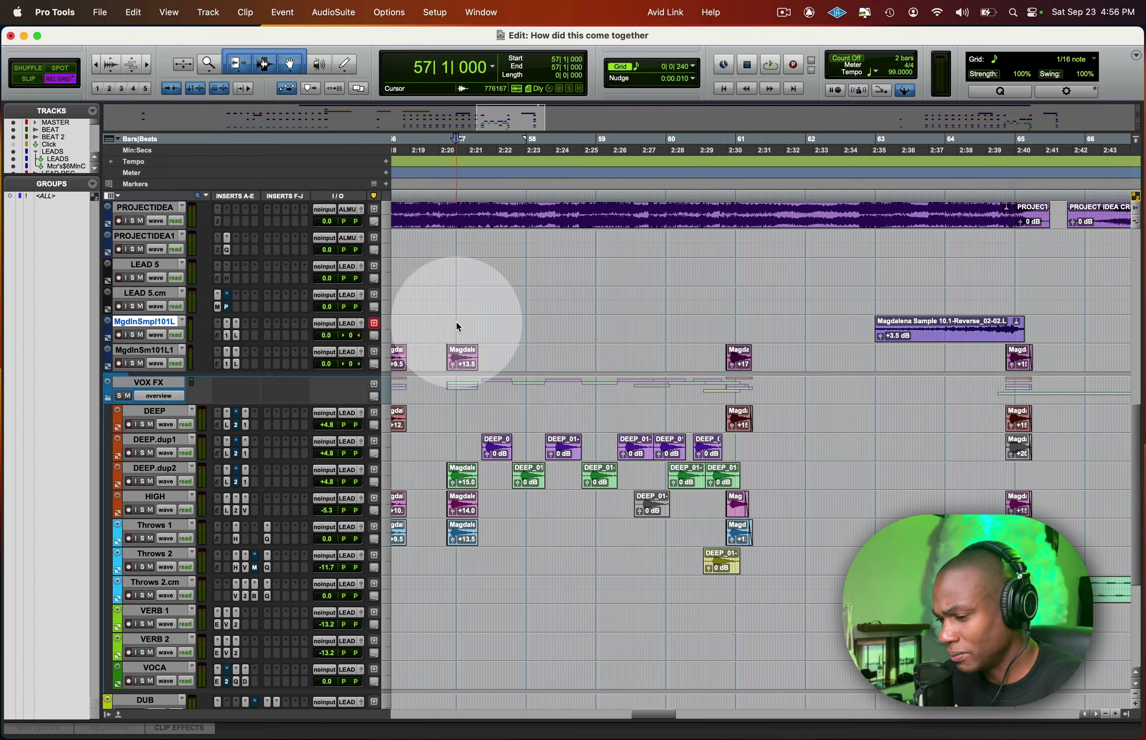
{"action": "key", "text": "space"}
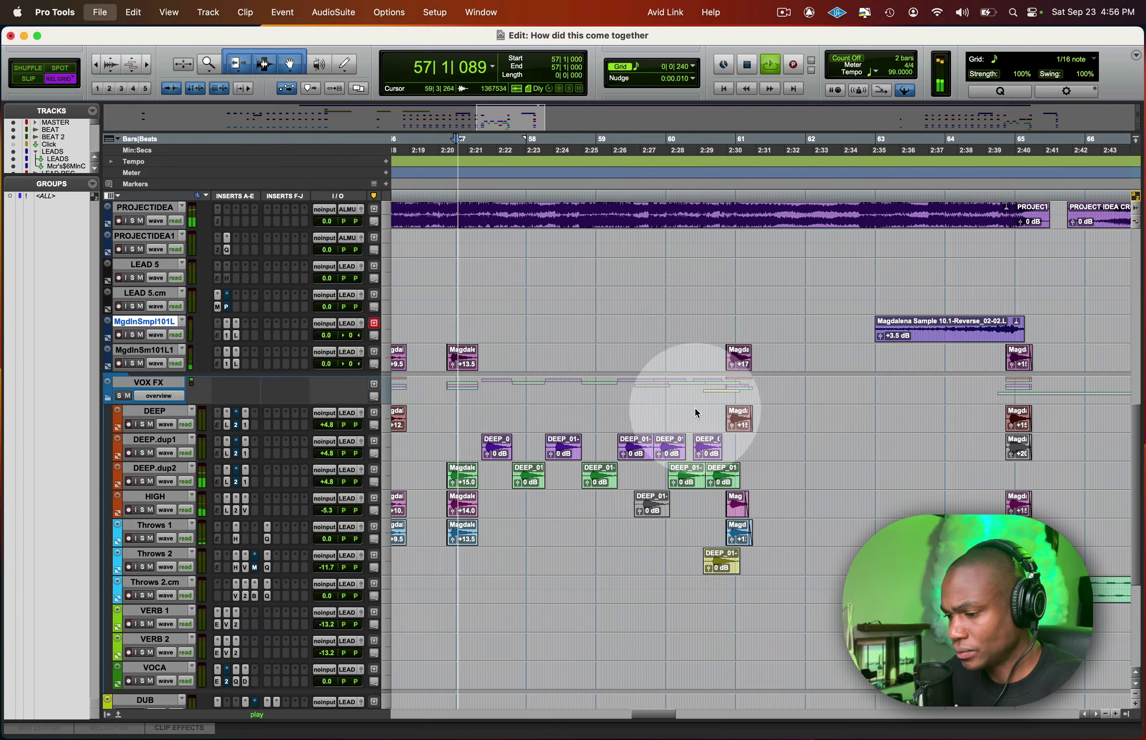
{"action": "left_click", "coordinate": [695, 410]}
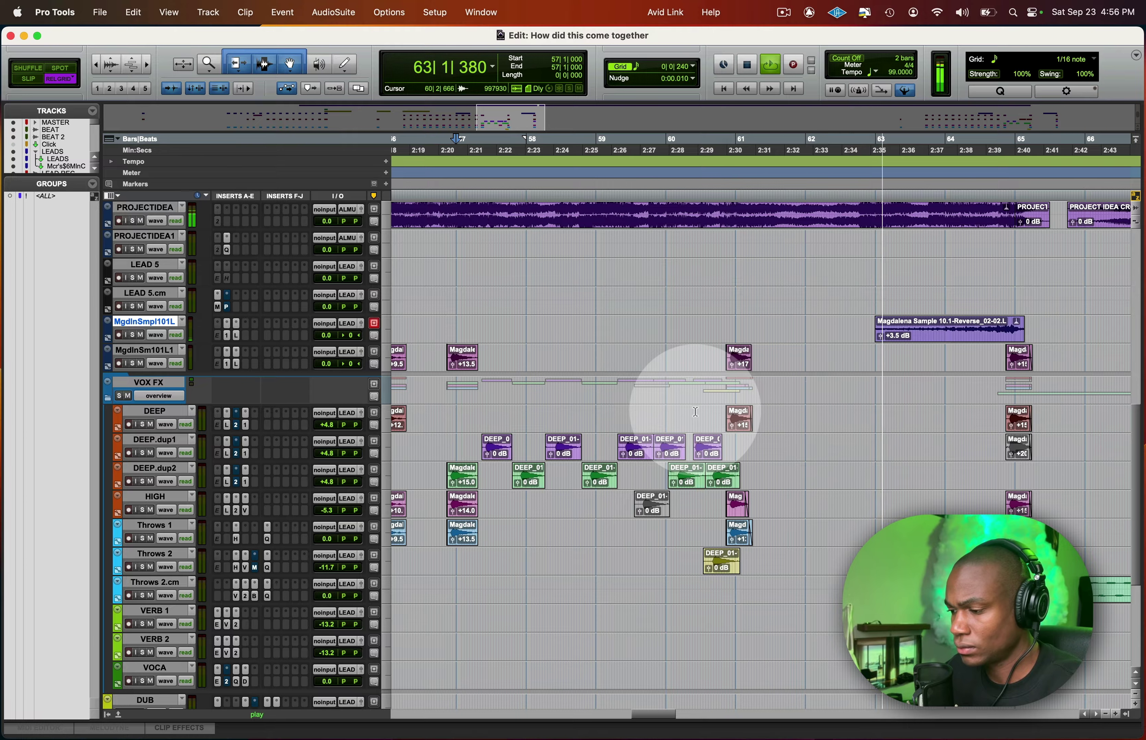
{"action": "key", "text": "space"}
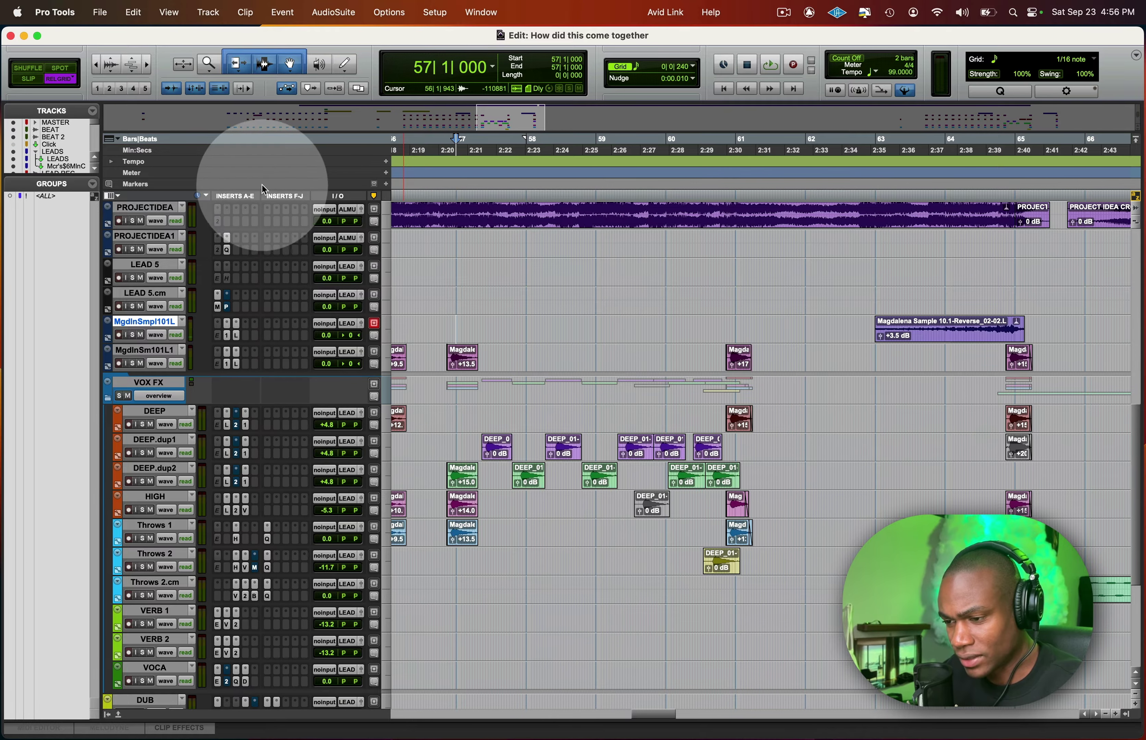
Show the Sends A-E column and display the mute automation of the DEEP.dup1 track's VALHALLA send.
{"action": "left_click", "coordinate": [113, 195]}
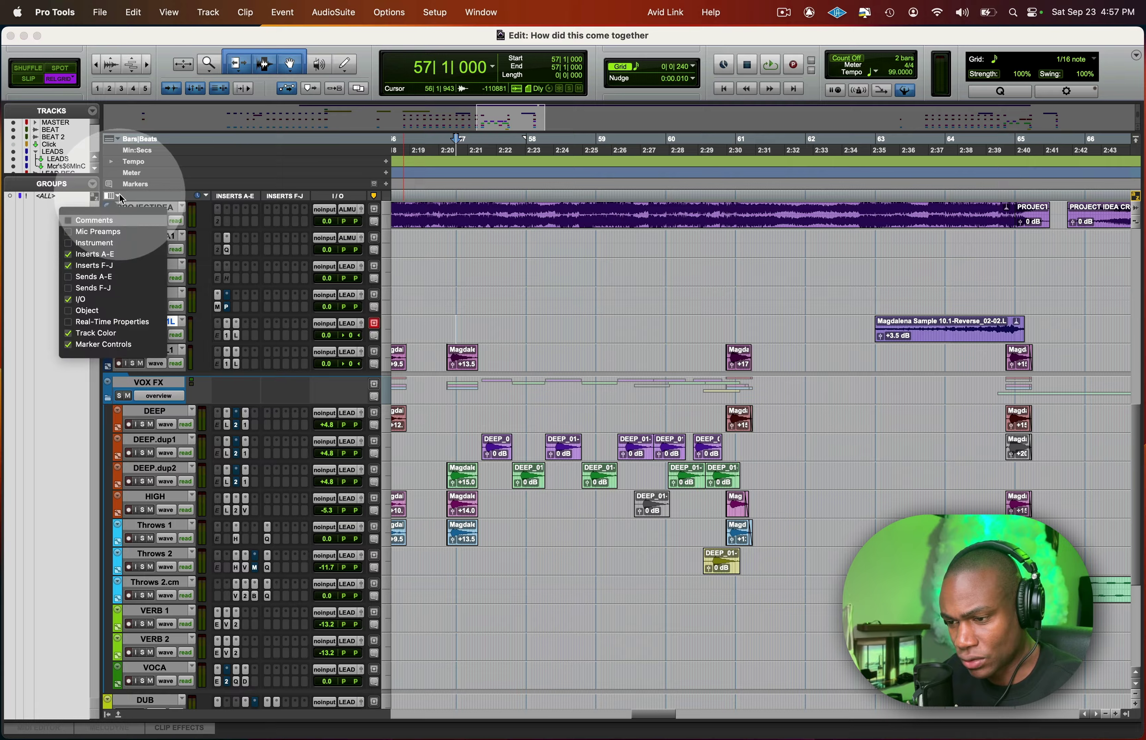
{"action": "left_click", "coordinate": [99, 278]}
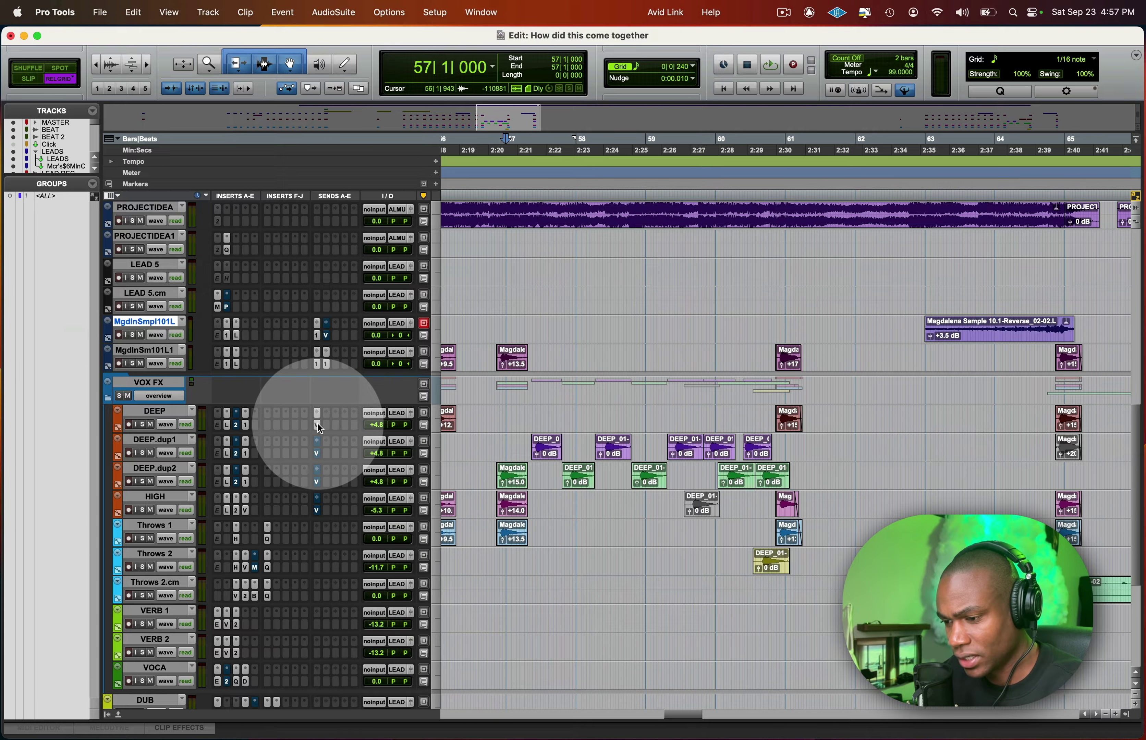
{"action": "left_click", "coordinate": [317, 453]}
{"action": "left_click", "coordinate": [589, 369], "text": "ctrl+super"}
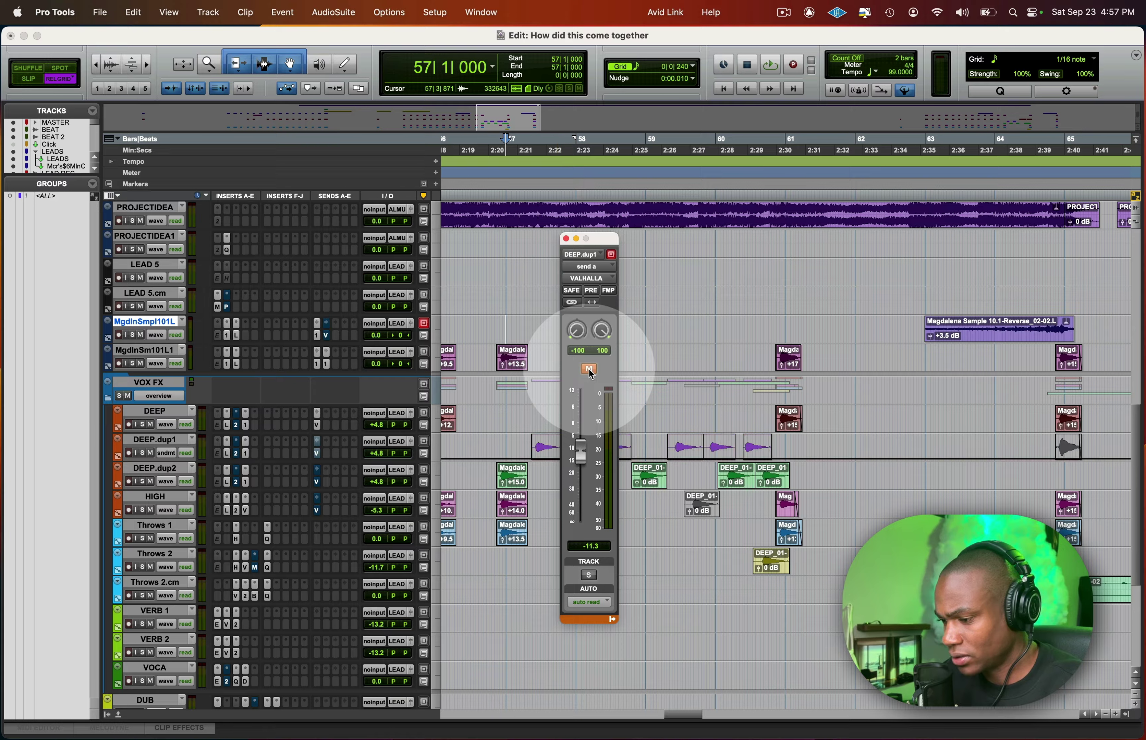
Return the DEEP.dup1 track to waveform view, close its send window, and save the session.
{"action": "left_click", "coordinate": [656, 449]}
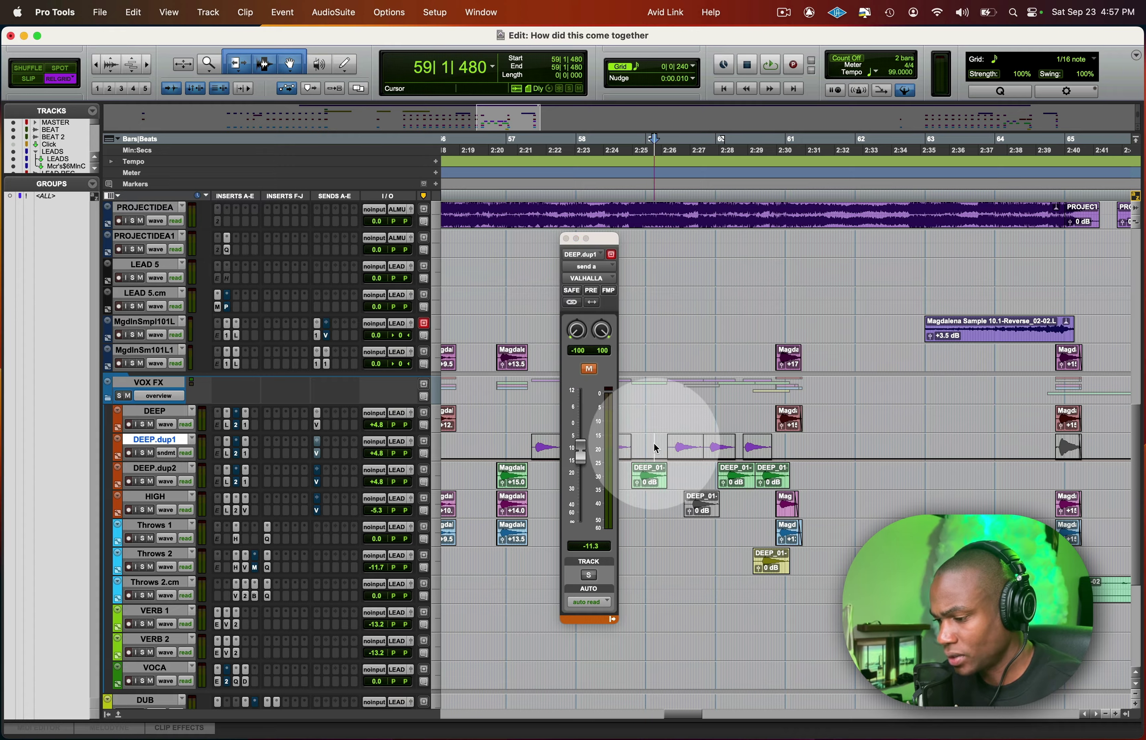
{"action": "key", "text": "minus"}
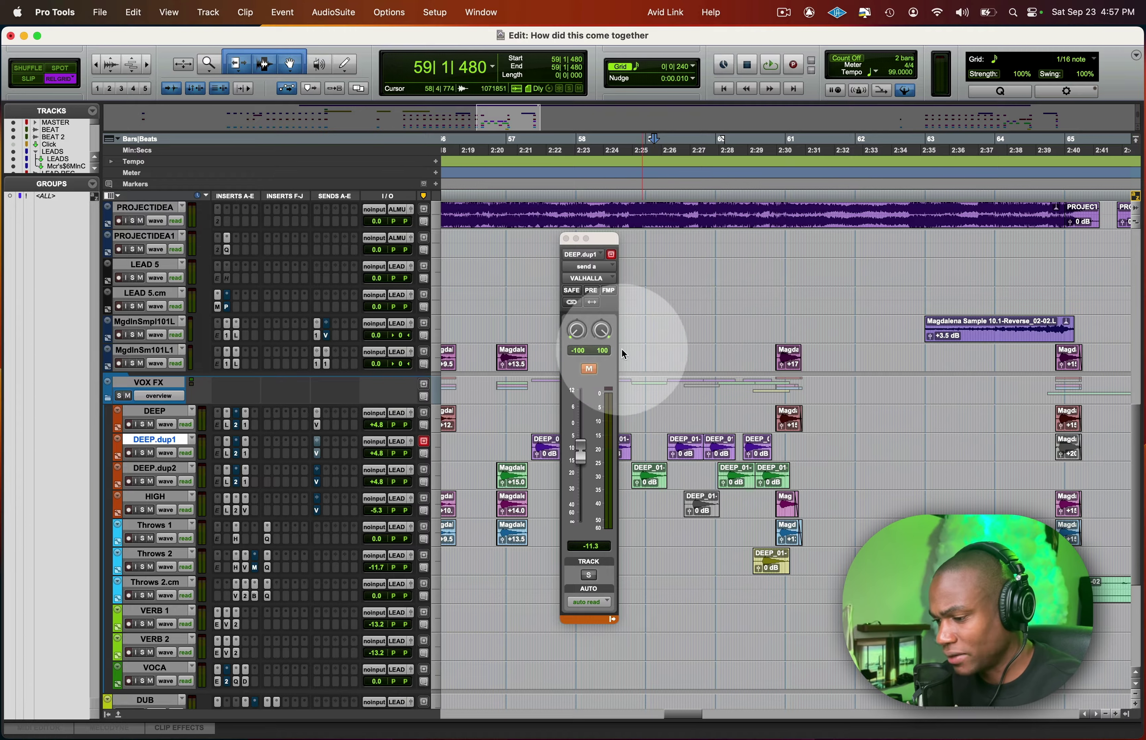
{"action": "left_click", "coordinate": [566, 239]}
{"action": "key", "text": "super+s"}
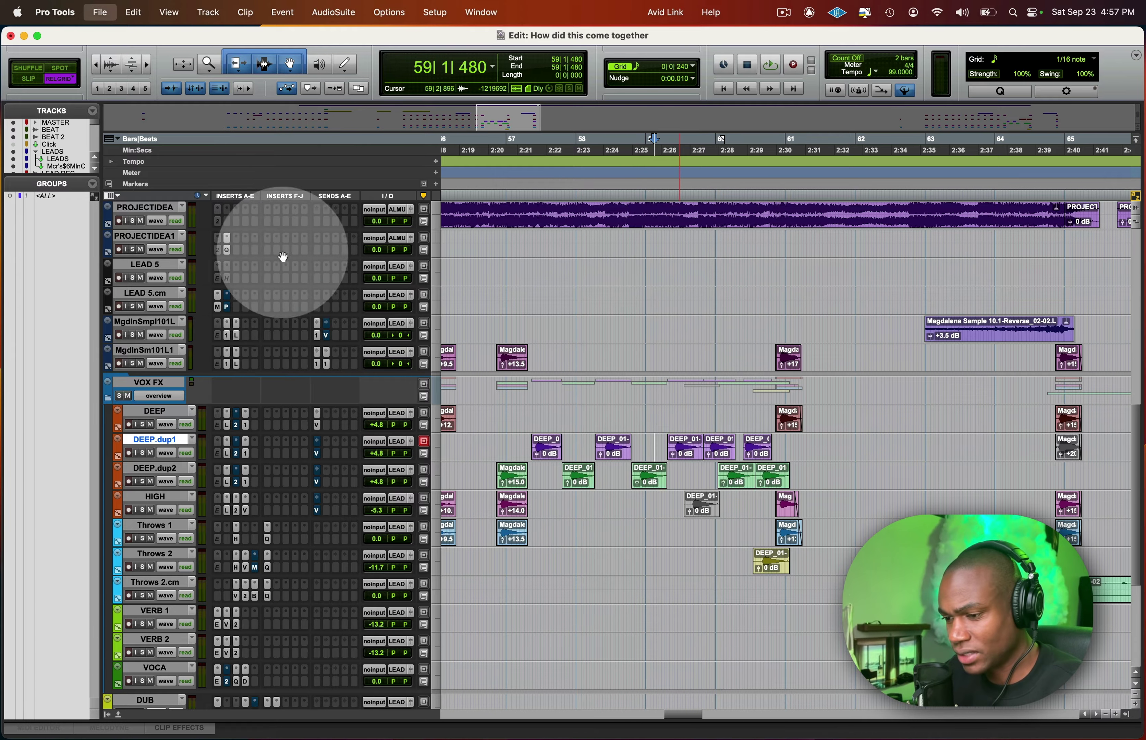
Inspect the DEEP track's VALHALLA send and temporarily enlarge the MgdlnSm101L1 track to check its ECHO 1/8 and ECHO 1/4 sends.
{"action": "scroll", "coordinate": [586, 602], "scroll_direction": "right", "scroll_amount": 5}
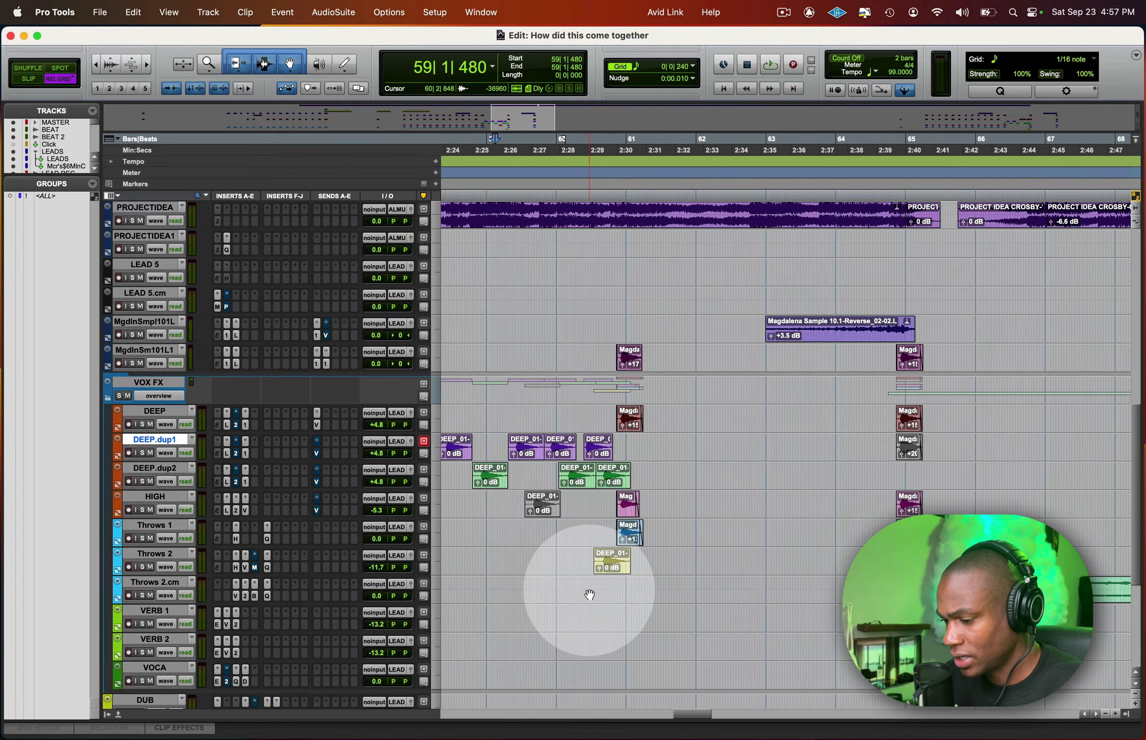
{"action": "scroll", "coordinate": [589, 595], "scroll_direction": "right", "scroll_amount": 1}
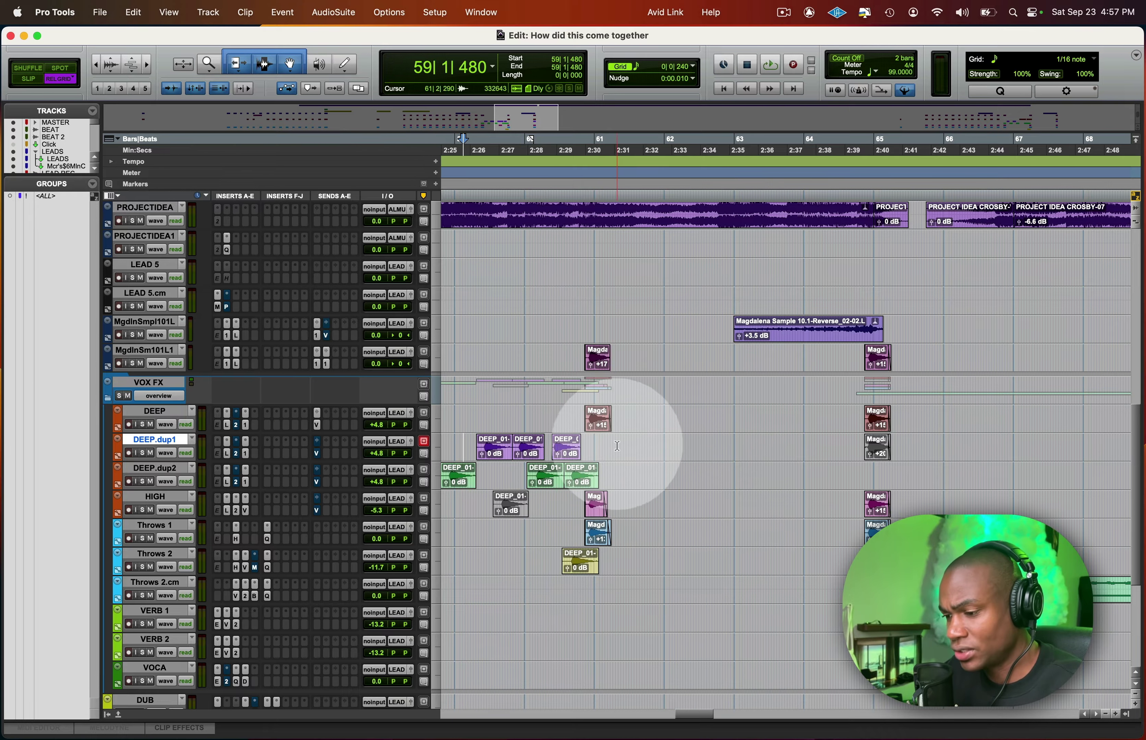
{"action": "left_click", "coordinate": [317, 413]}
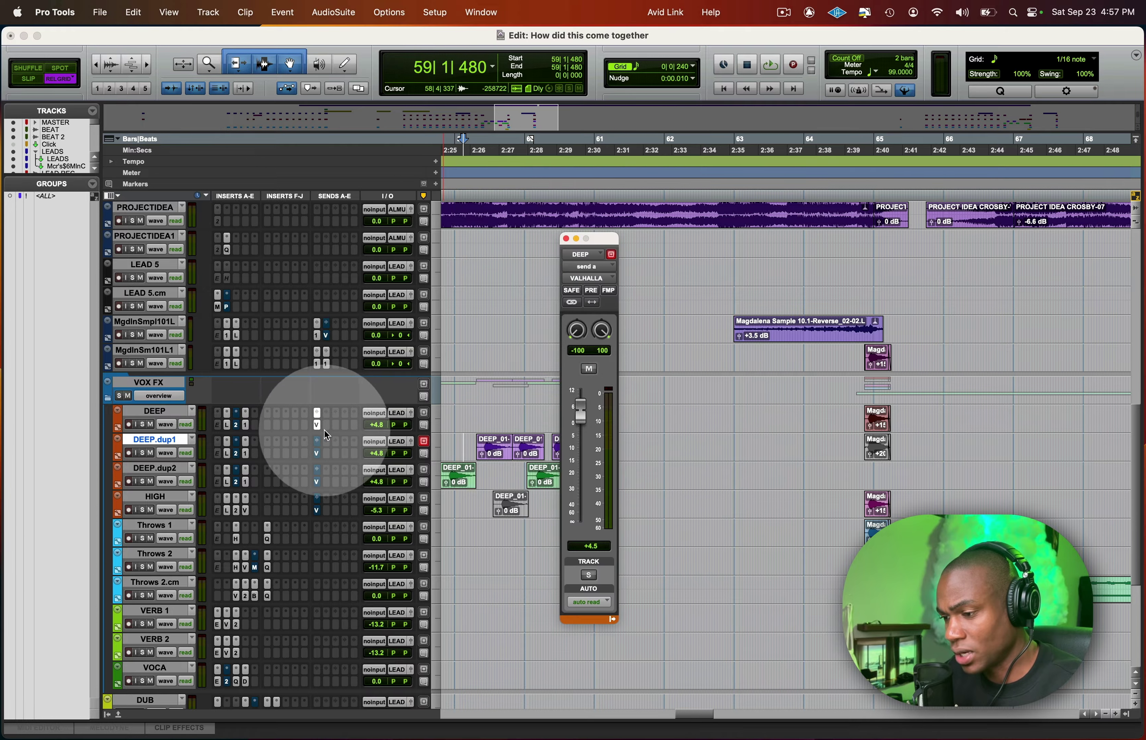
{"action": "left_click", "coordinate": [566, 239]}
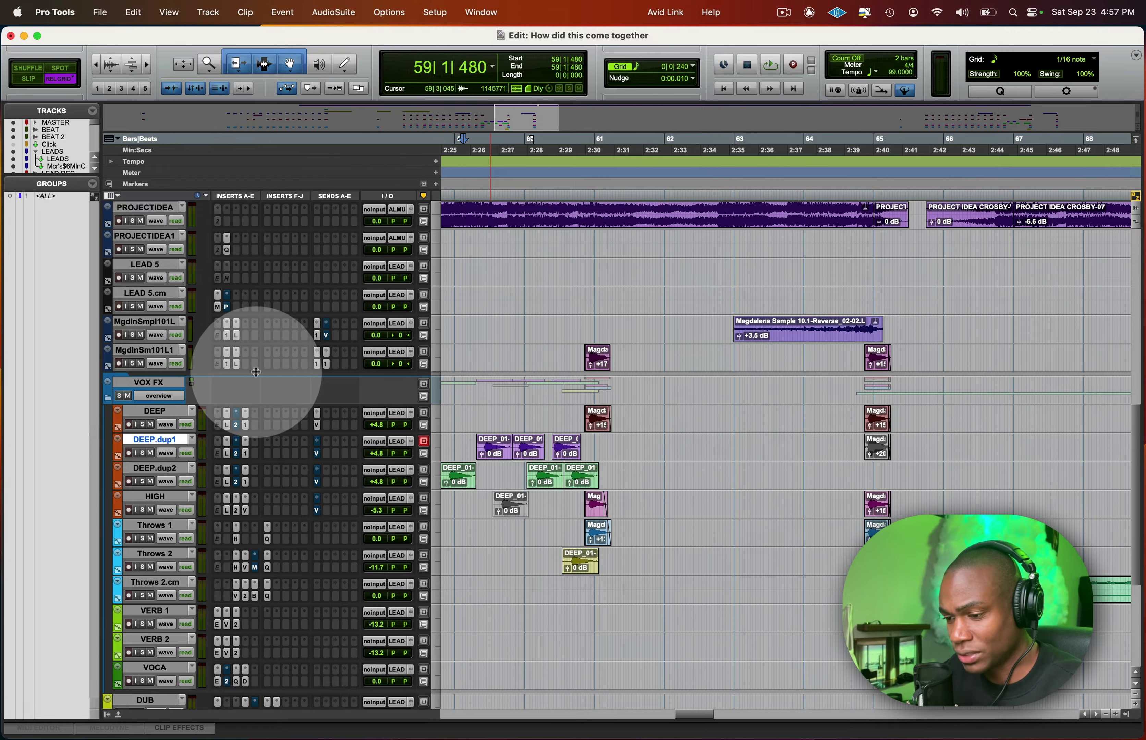
{"action": "left_click_drag", "start_coordinate": [246, 377], "coordinate": [246, 436]}
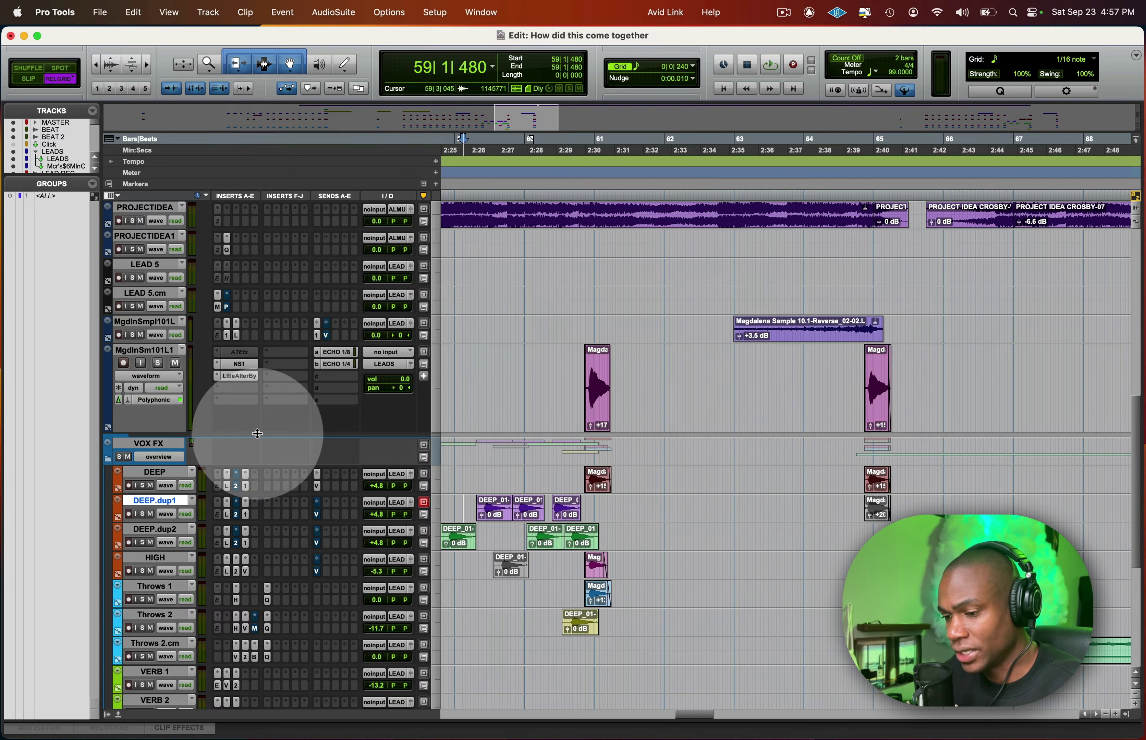
{"action": "left_click_drag", "start_coordinate": [257, 433], "coordinate": [269, 369]}
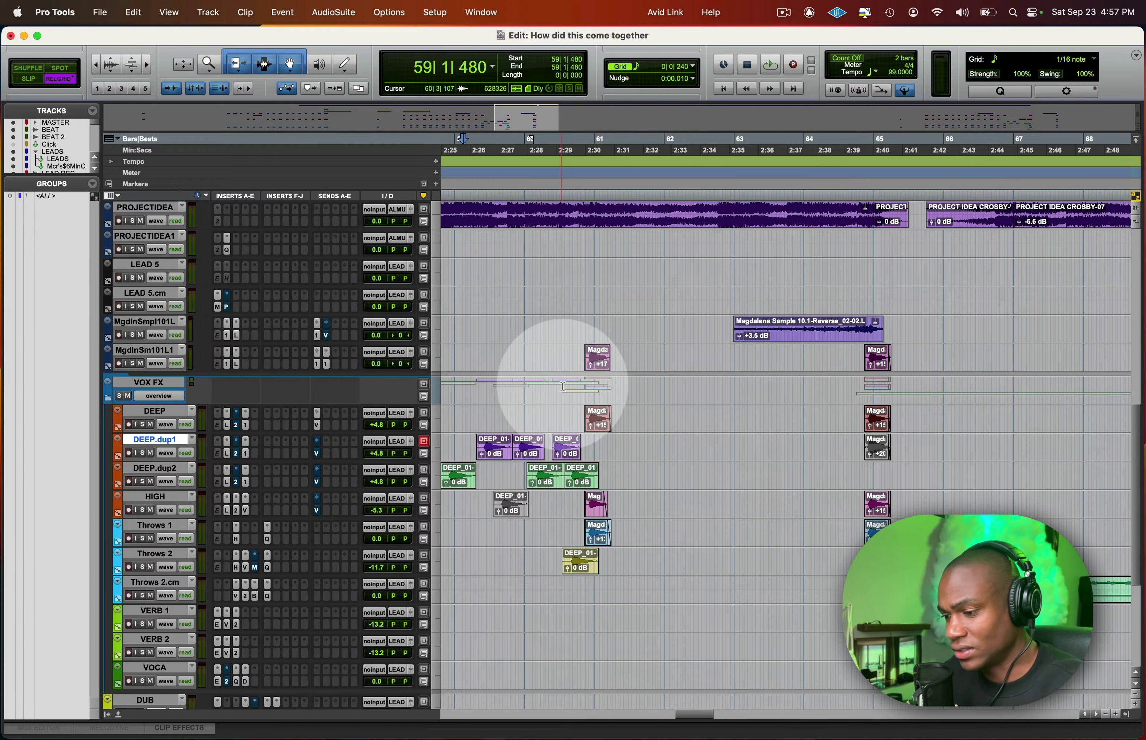
Play the MgdlnSm101L1 track soloed from 60|4|000 through its clip at bar 61.
{"action": "left_click", "coordinate": [577, 355]}
{"action": "key", "text": "space"}
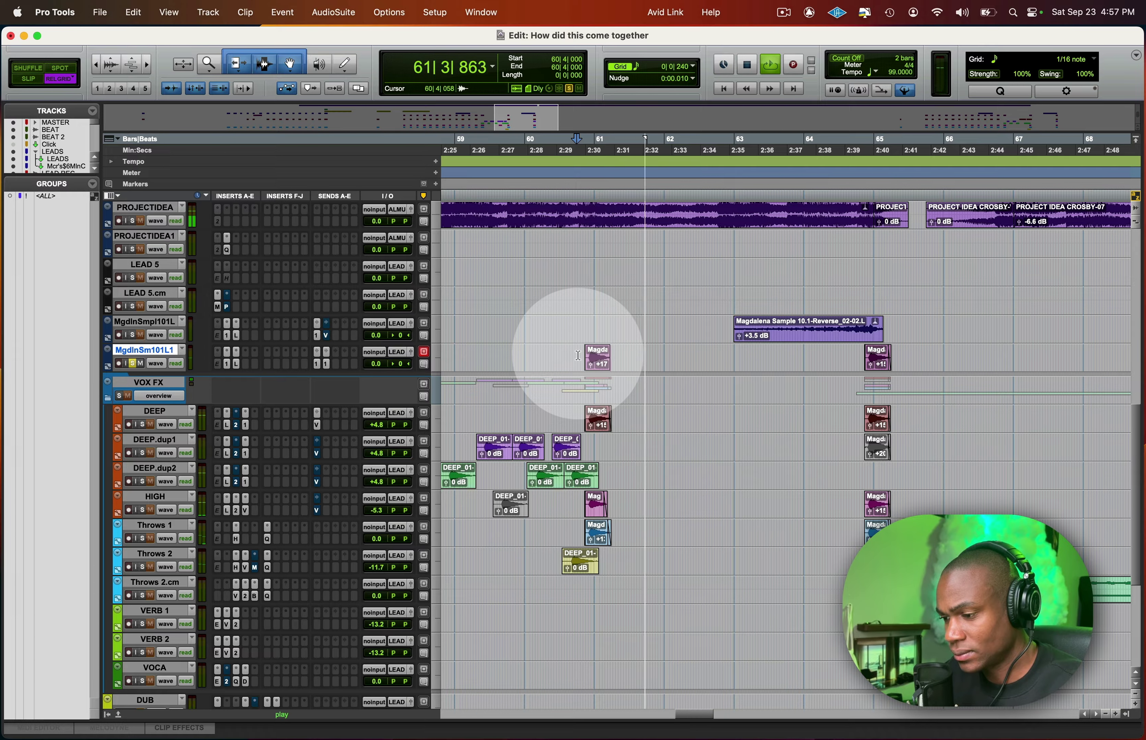
{"action": "key", "text": "space"}
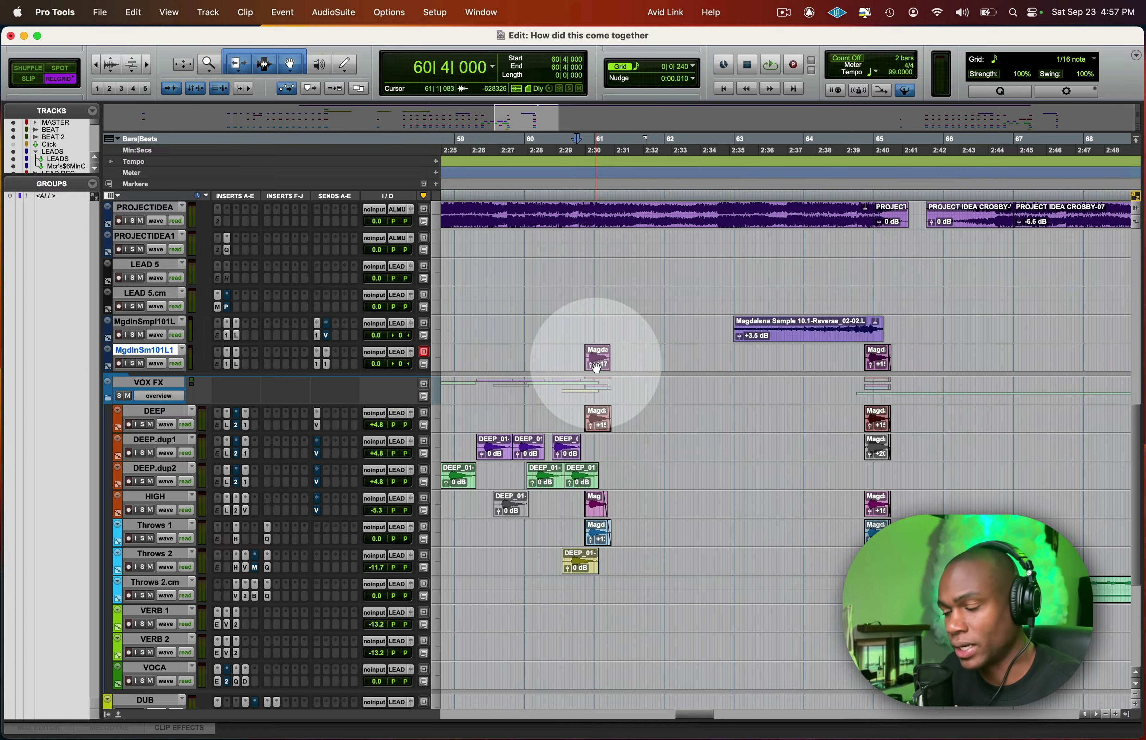
Play the full mix from 62|1|240 through the reversed Magdalena sample and the Throws 2.cm-02 clip, and save the session.
{"action": "left_click", "coordinate": [720, 330]}
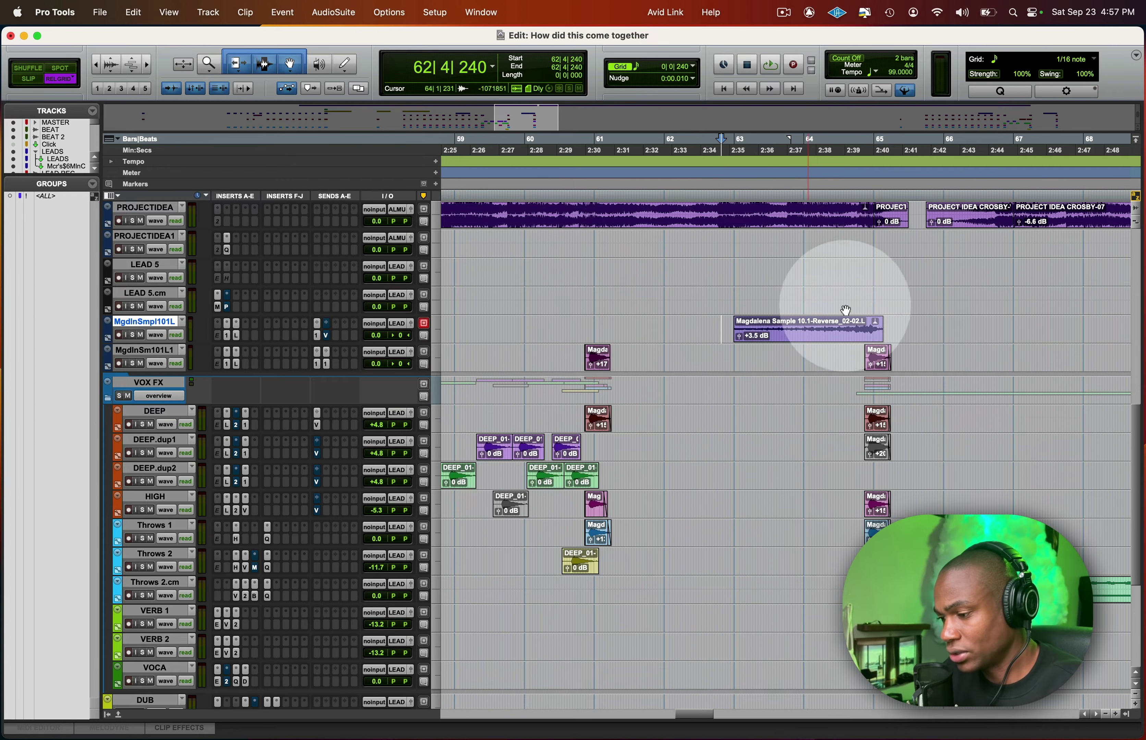
{"action": "left_click", "coordinate": [669, 327]}
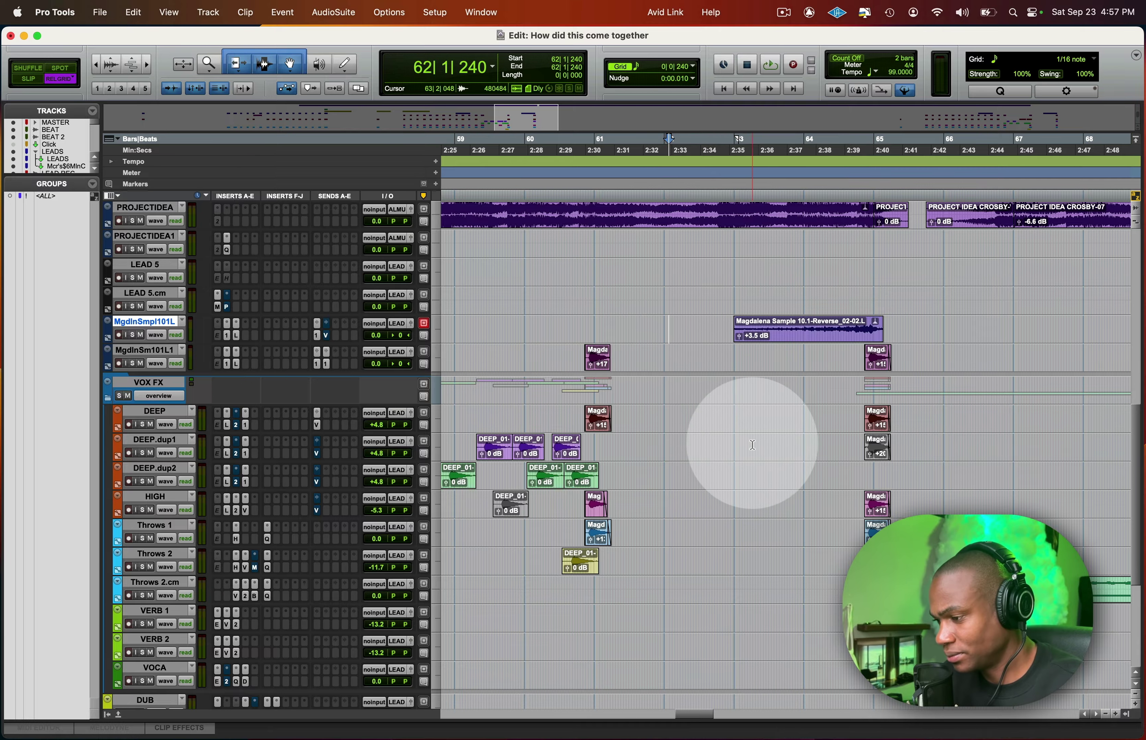
{"action": "key", "text": "space"}
{"action": "scroll", "coordinate": [756, 481], "scroll_direction": "right", "scroll_amount": 4}
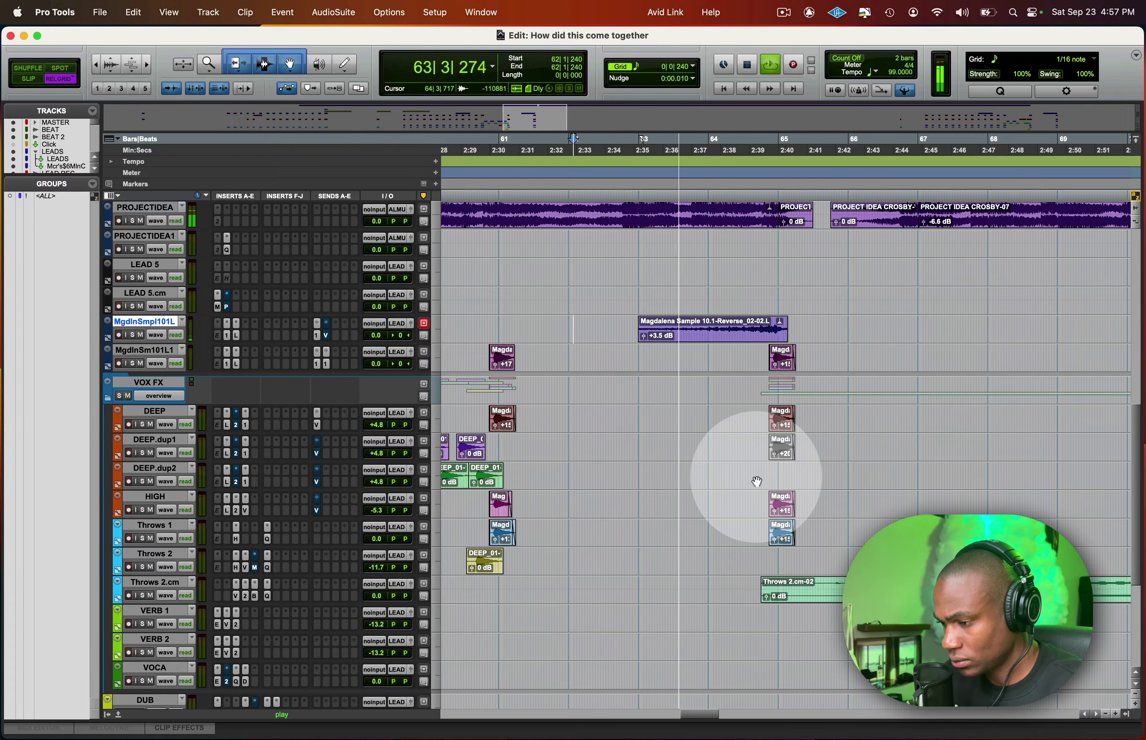
{"action": "scroll", "coordinate": [757, 481], "scroll_direction": "right", "scroll_amount": 3}
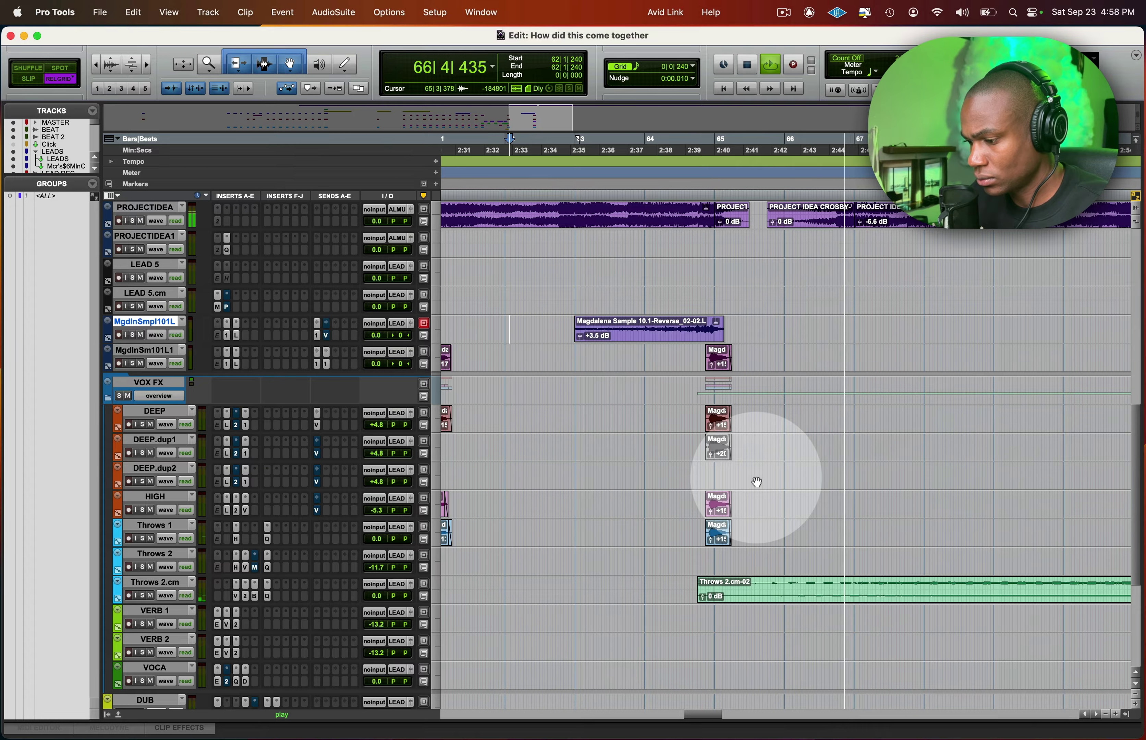
{"action": "key", "text": "r"}
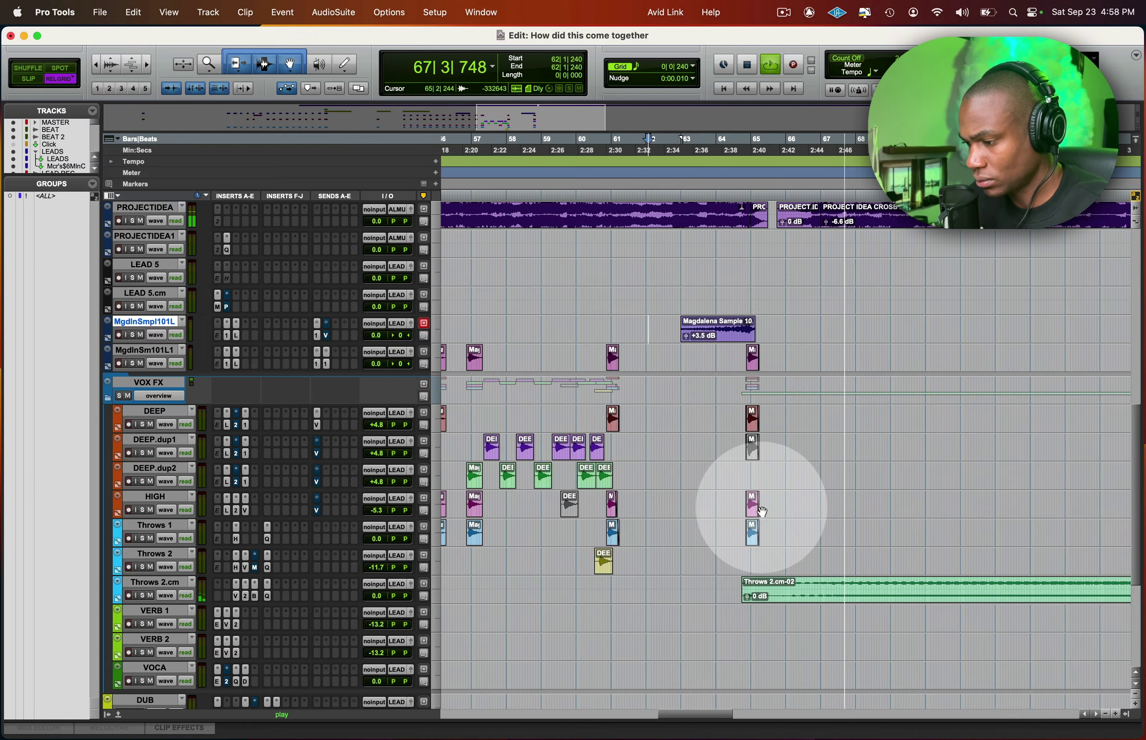
{"action": "scroll", "coordinate": [762, 511], "scroll_direction": "right", "scroll_amount": 3}
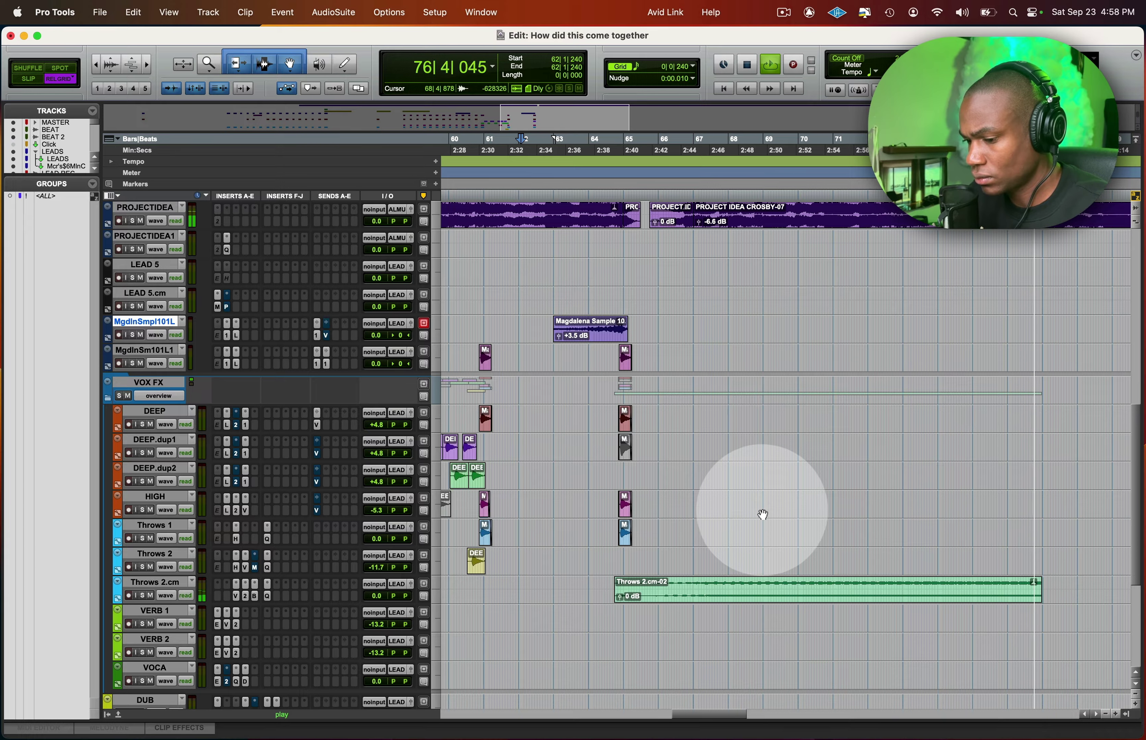
{"action": "key", "text": "super+s"}
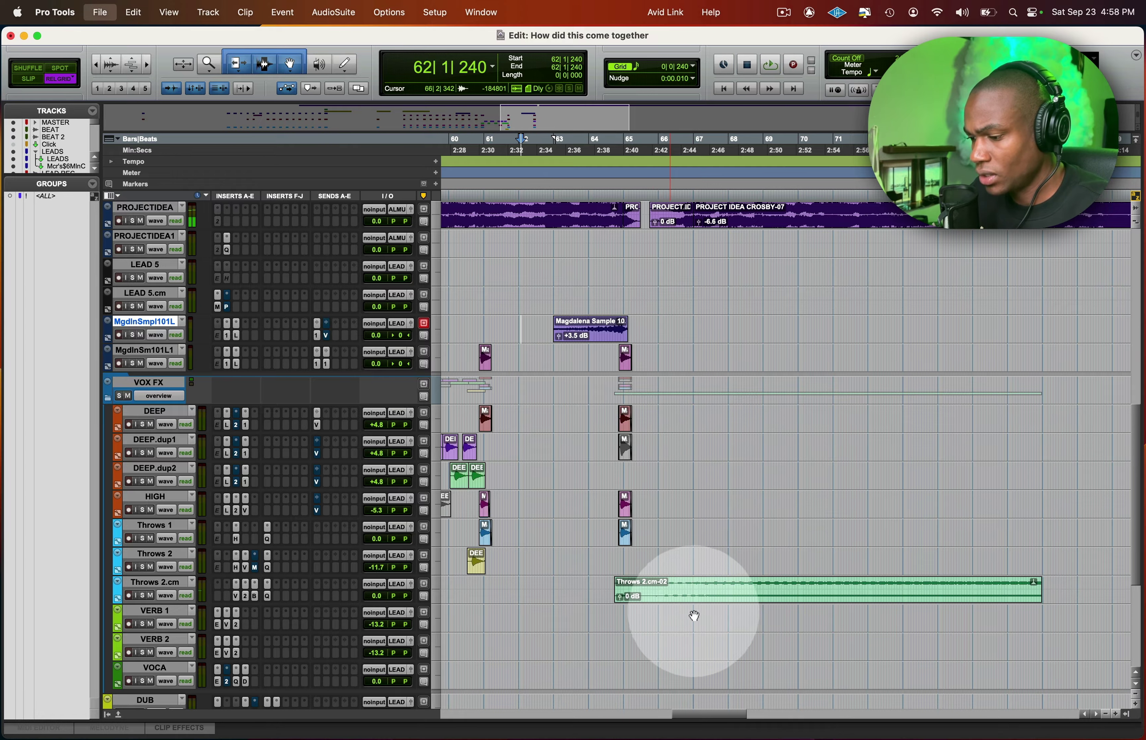
Place the edit cursor at 64|3|000 on the PROJECTIDEA track, enlarge the track, and save the session.
{"action": "left_click", "coordinate": [703, 602]}
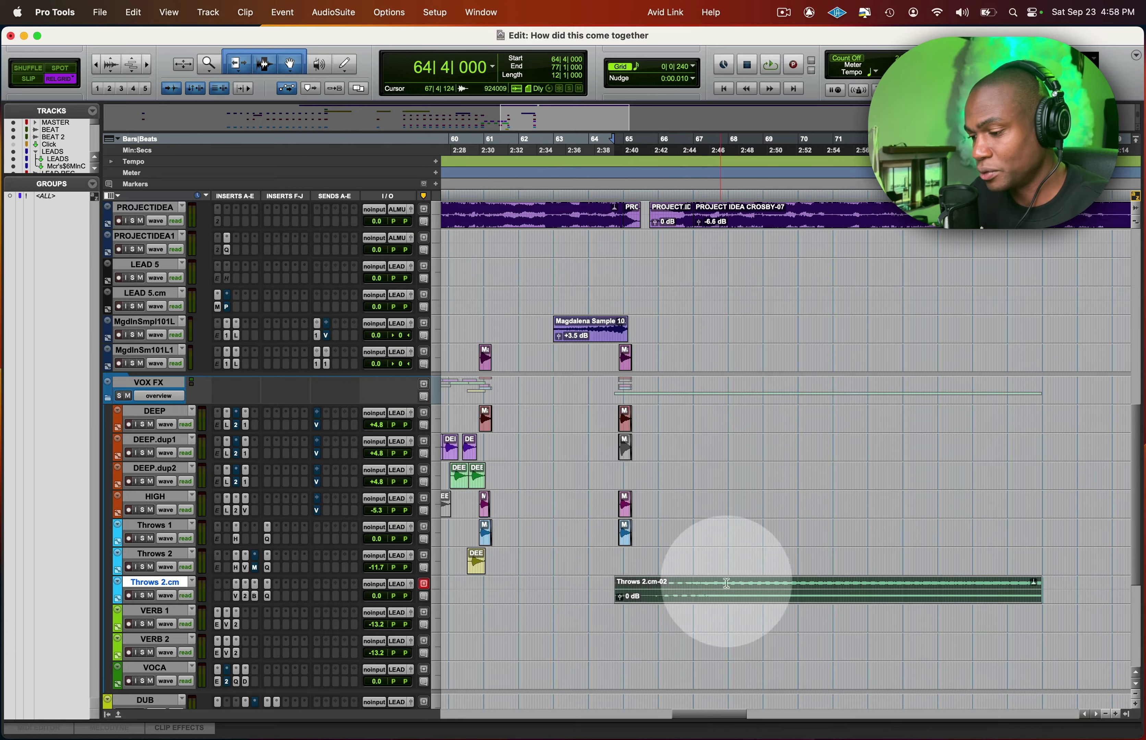
{"action": "left_click", "coordinate": [607, 210]}
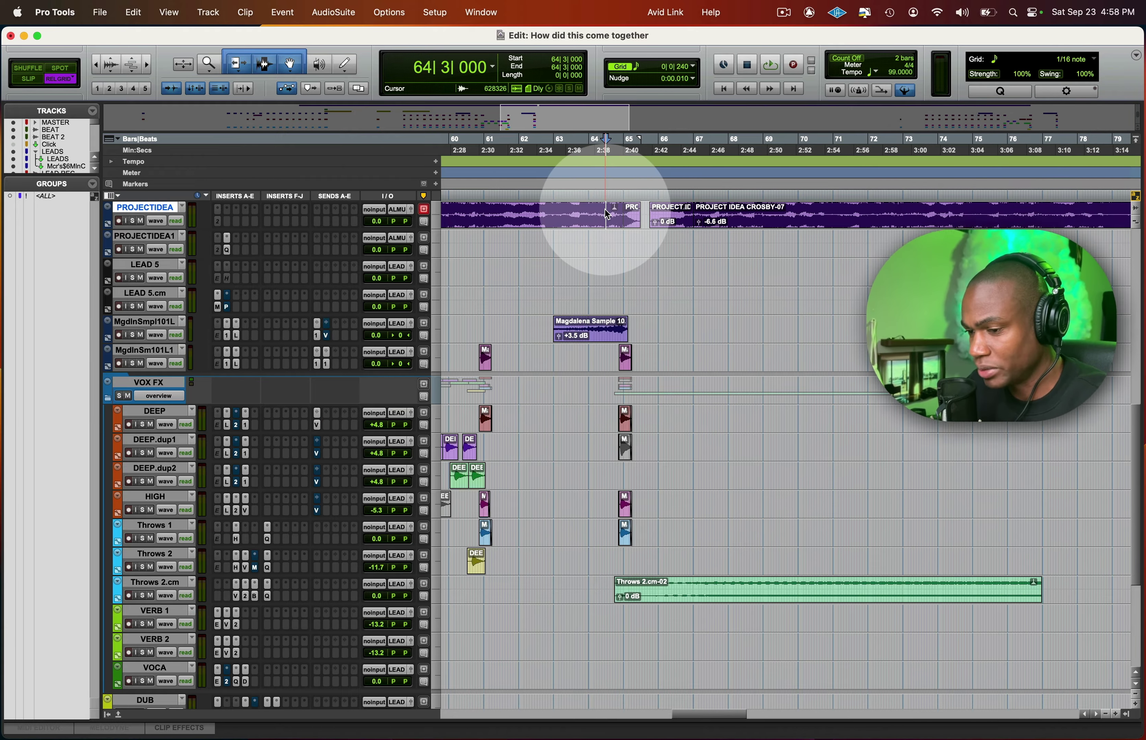
{"action": "key", "text": "ctrl+Up"}
{"action": "key", "text": "ctrl+Up"}
{"action": "key", "text": "super+s"}
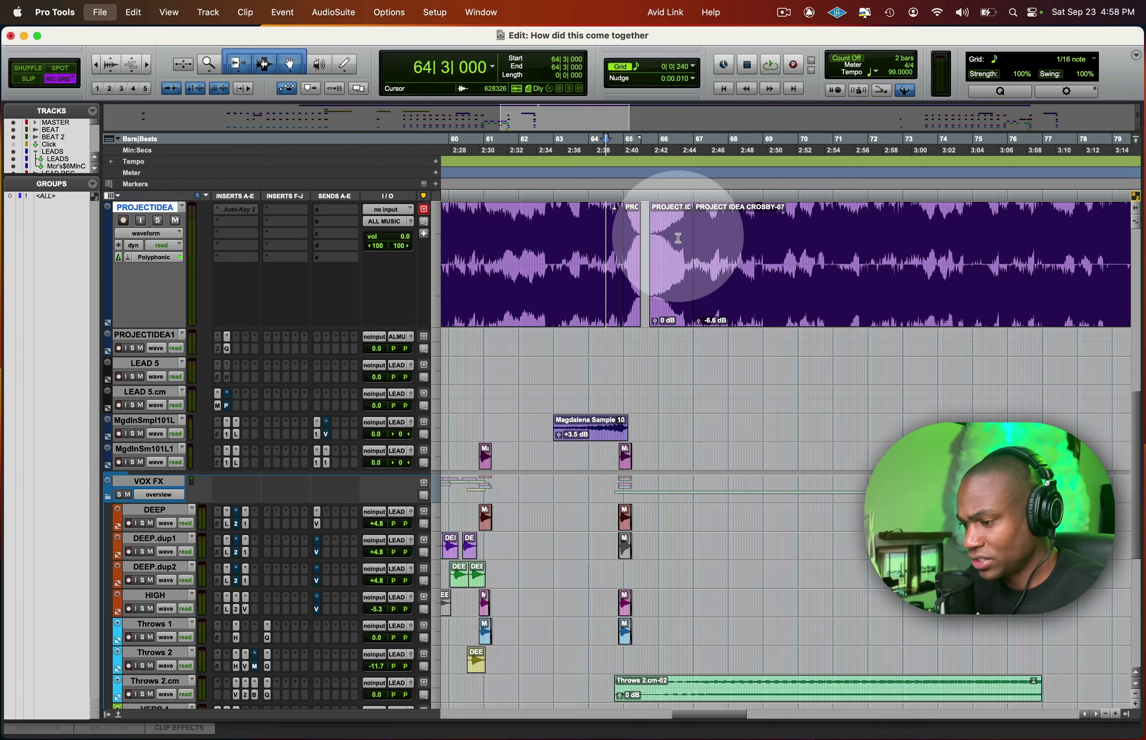
Play the PROJECTIDEA track soloed from 64|3|000 through the fade-out and fade-in around bar 65.
{"action": "key", "text": "t"}
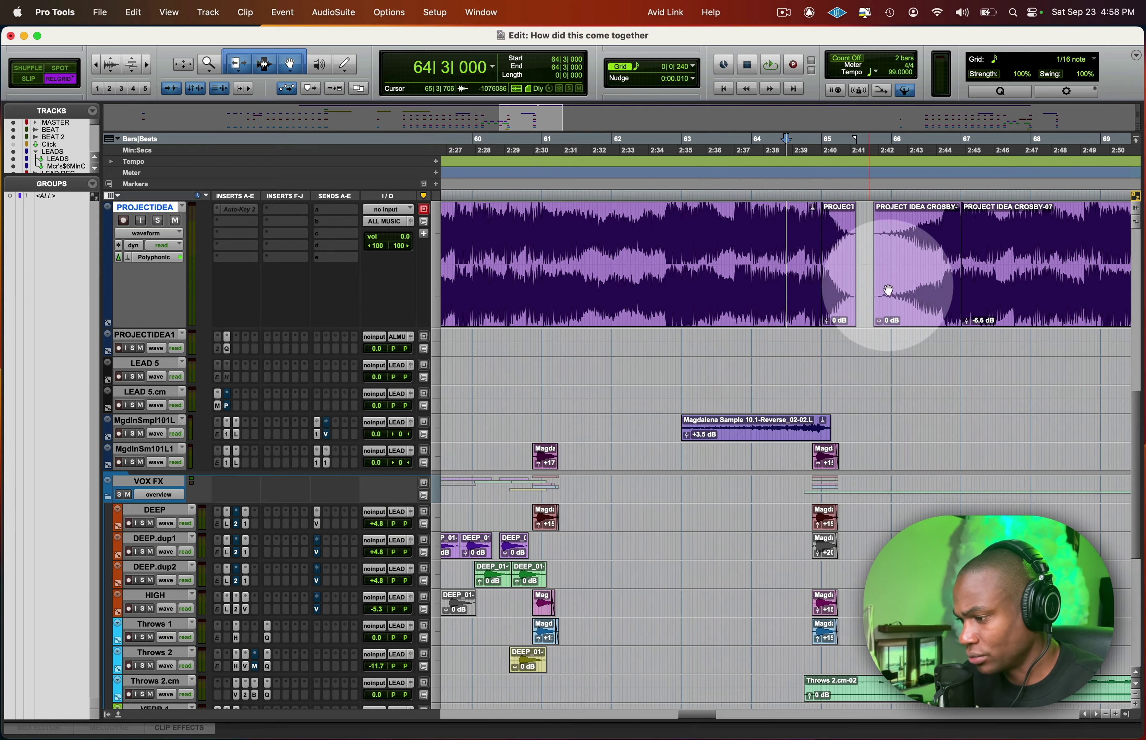
{"action": "key", "text": "shift+s"}
{"action": "key", "text": "space"}
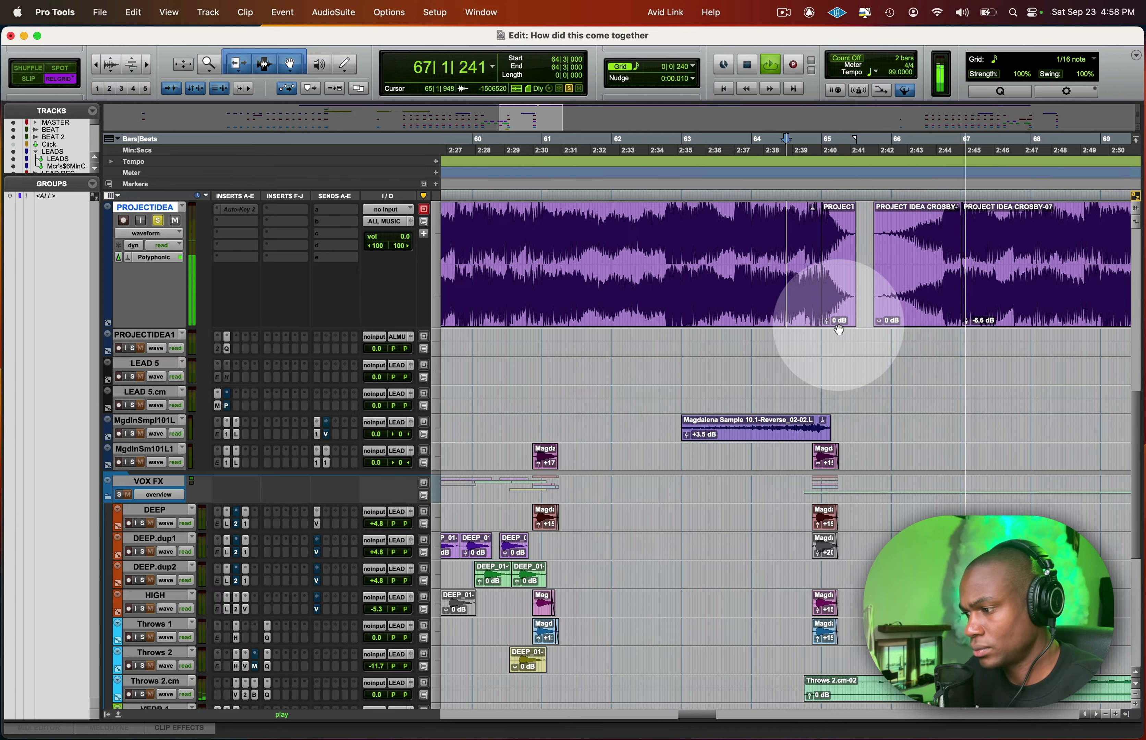
{"action": "key", "text": "space"}
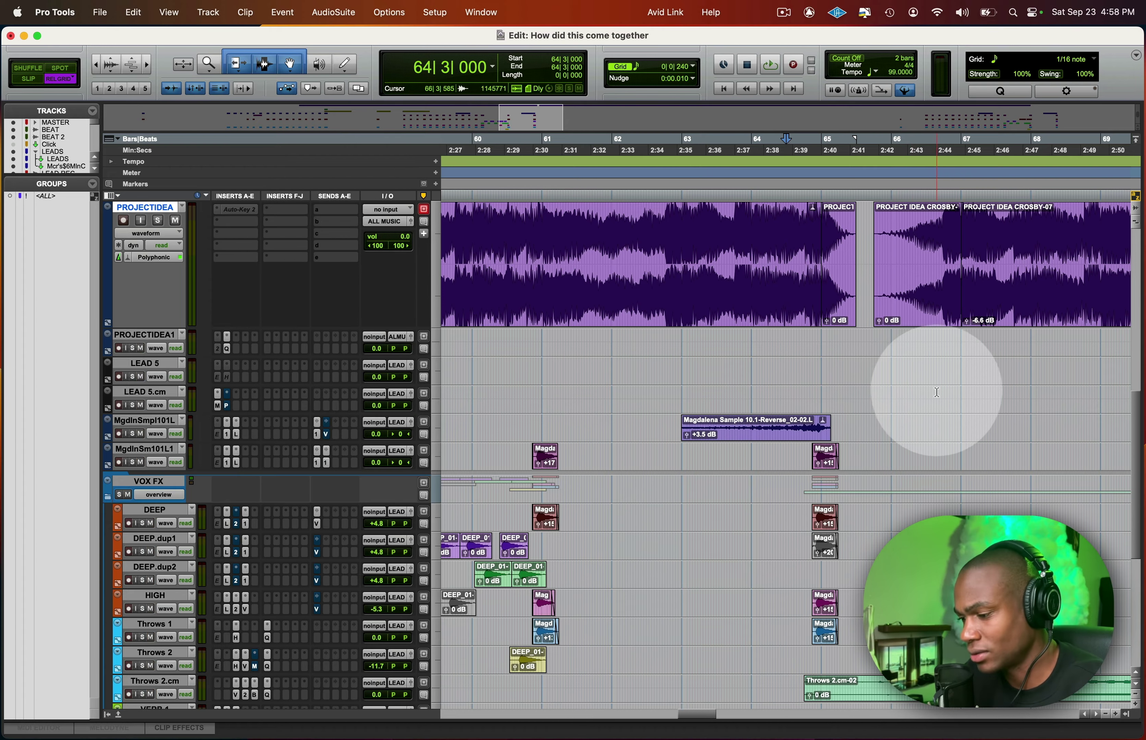
Solo the Throws 2.cm track and select its Throws 2.cm-02 clip.
{"action": "scroll", "coordinate": [933, 396], "scroll_direction": "up", "scroll_amount": 5}
{"action": "scroll", "coordinate": [908, 396], "scroll_direction": "down", "scroll_amount": 8}
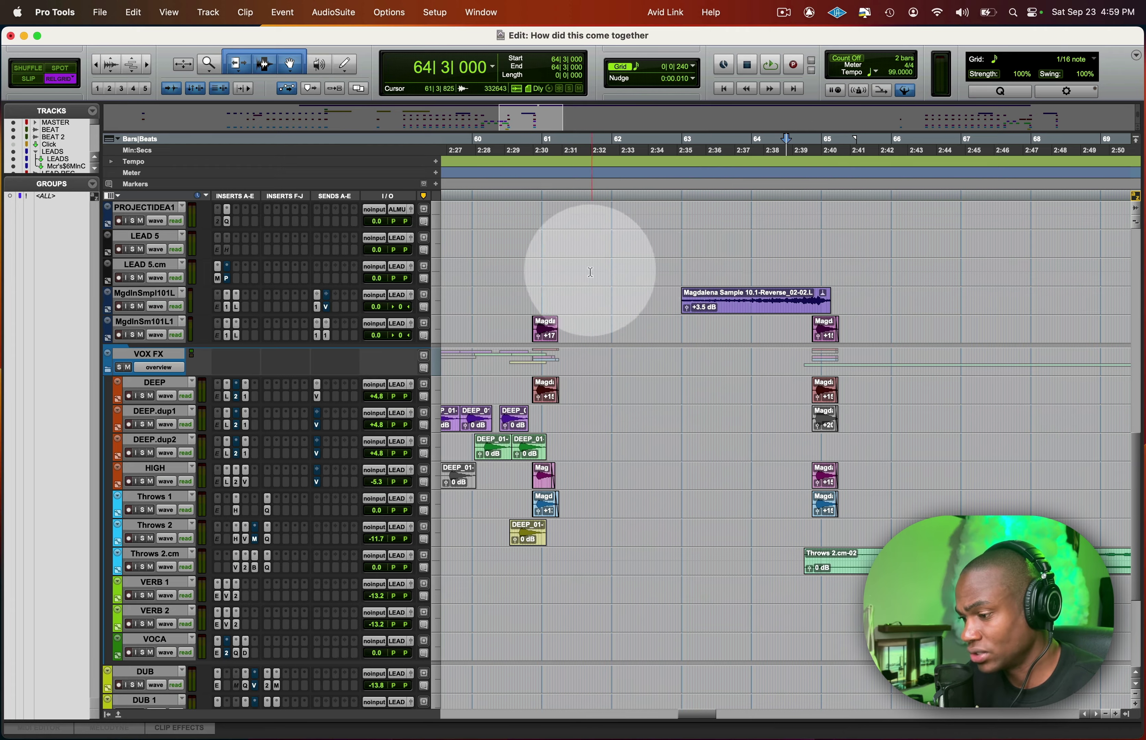
{"action": "scroll", "coordinate": [779, 290], "scroll_direction": "up", "scroll_amount": 4}
{"action": "scroll", "coordinate": [780, 292], "scroll_direction": "down", "scroll_amount": 4}
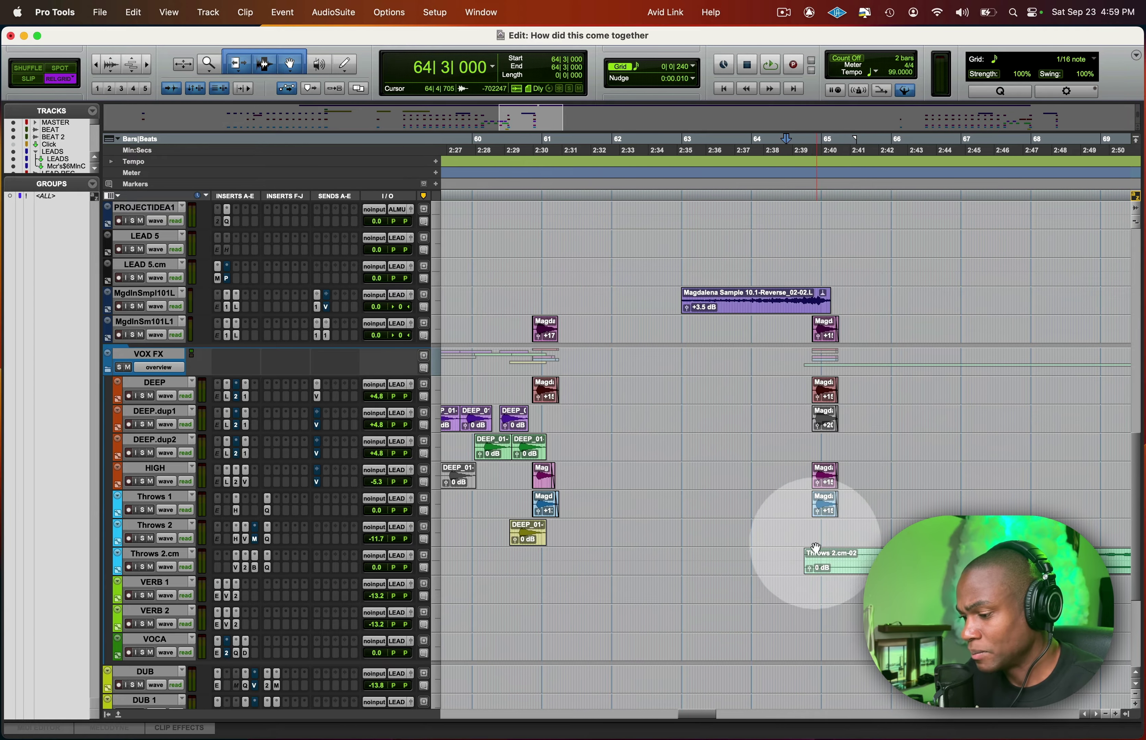
{"action": "left_click", "coordinate": [792, 558]}
{"action": "scroll", "coordinate": [791, 557], "scroll_direction": "right", "scroll_amount": 5}
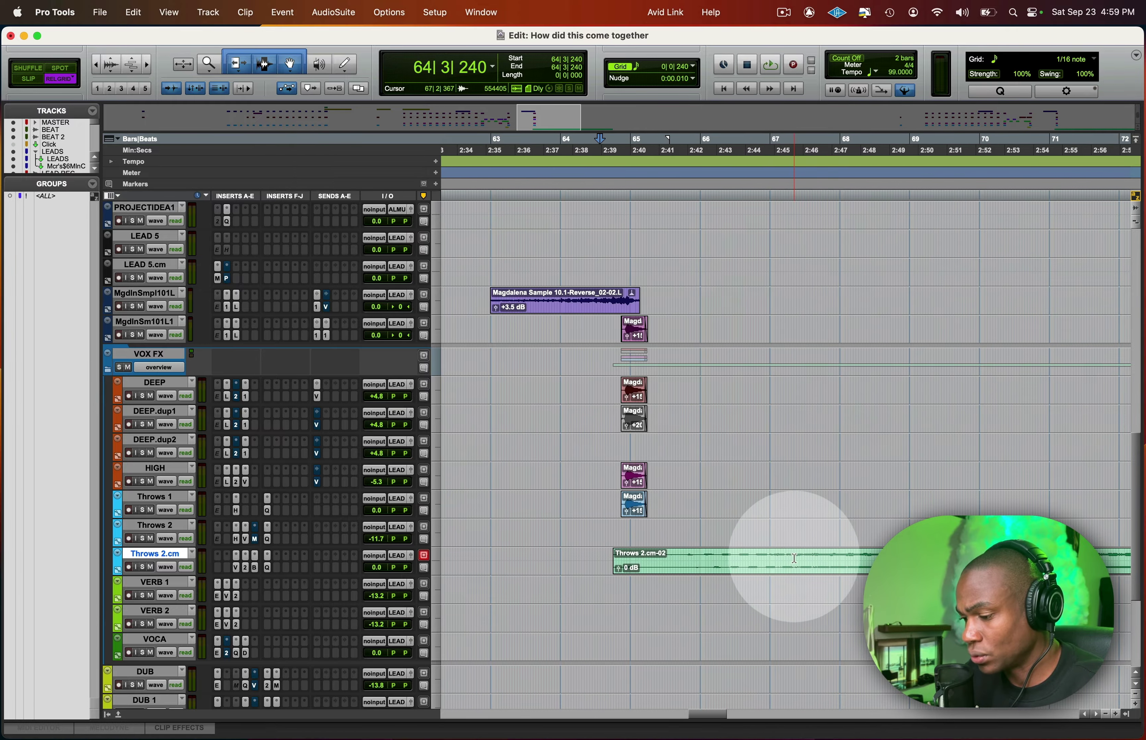
{"action": "left_click", "coordinate": [679, 573]}
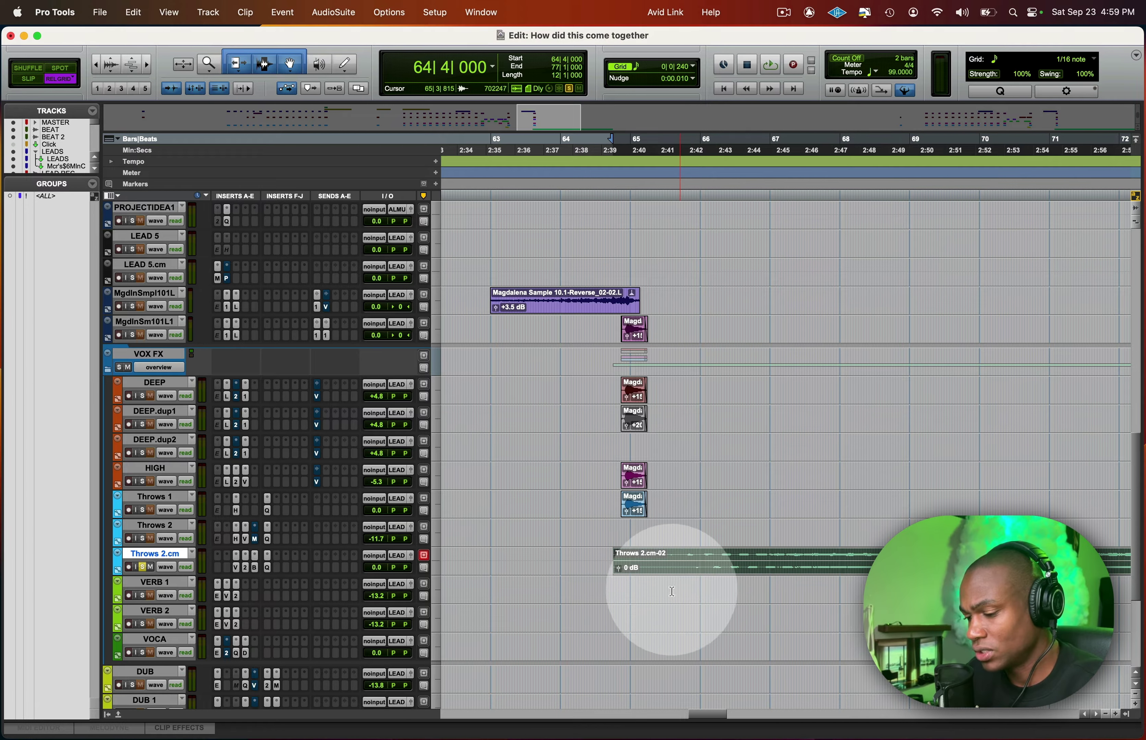
Inspect the Berzerk Distortion insert on the Throws 2.cm track and close its window.
{"action": "left_click", "coordinate": [256, 567]}
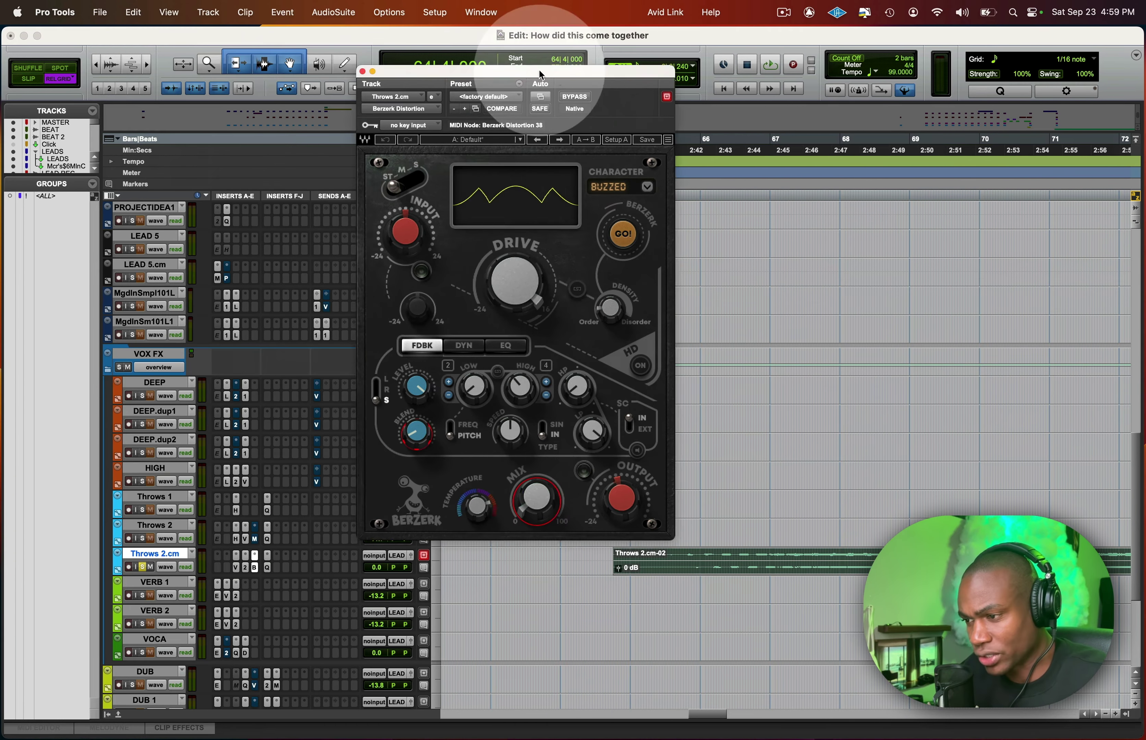
{"action": "left_click_drag", "start_coordinate": [282, 43], "coordinate": [826, 4]}
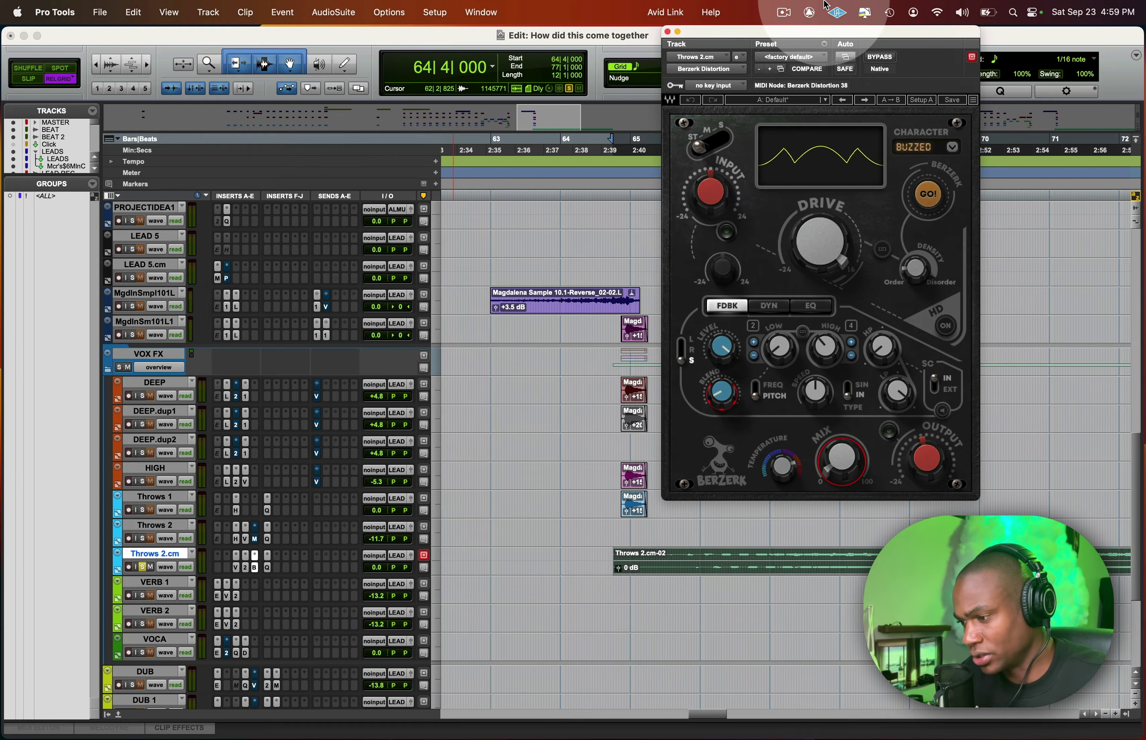
{"action": "left_click", "coordinate": [667, 32]}
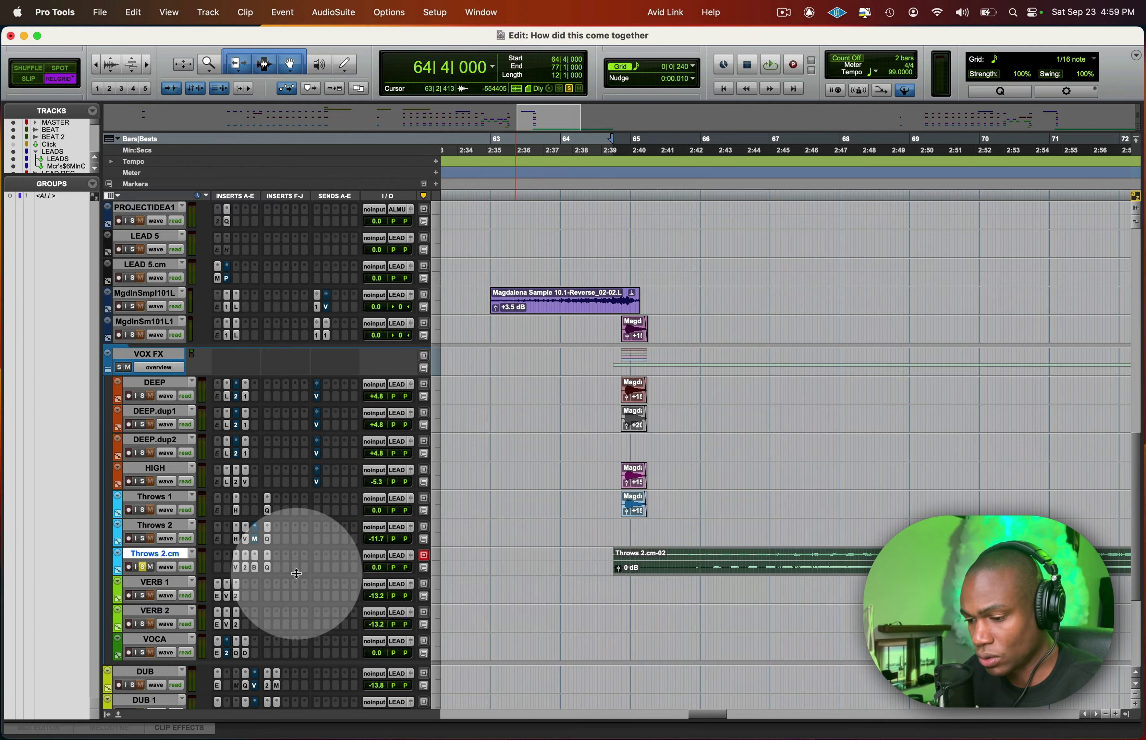
Enlarge the Throws 2.cm track and check the ValhallaVintageVerb insert's settings and automatable parameters without changing them.
{"action": "left_click_drag", "start_coordinate": [296, 573], "coordinate": [276, 612]}
{"action": "left_click", "coordinate": [250, 584]}
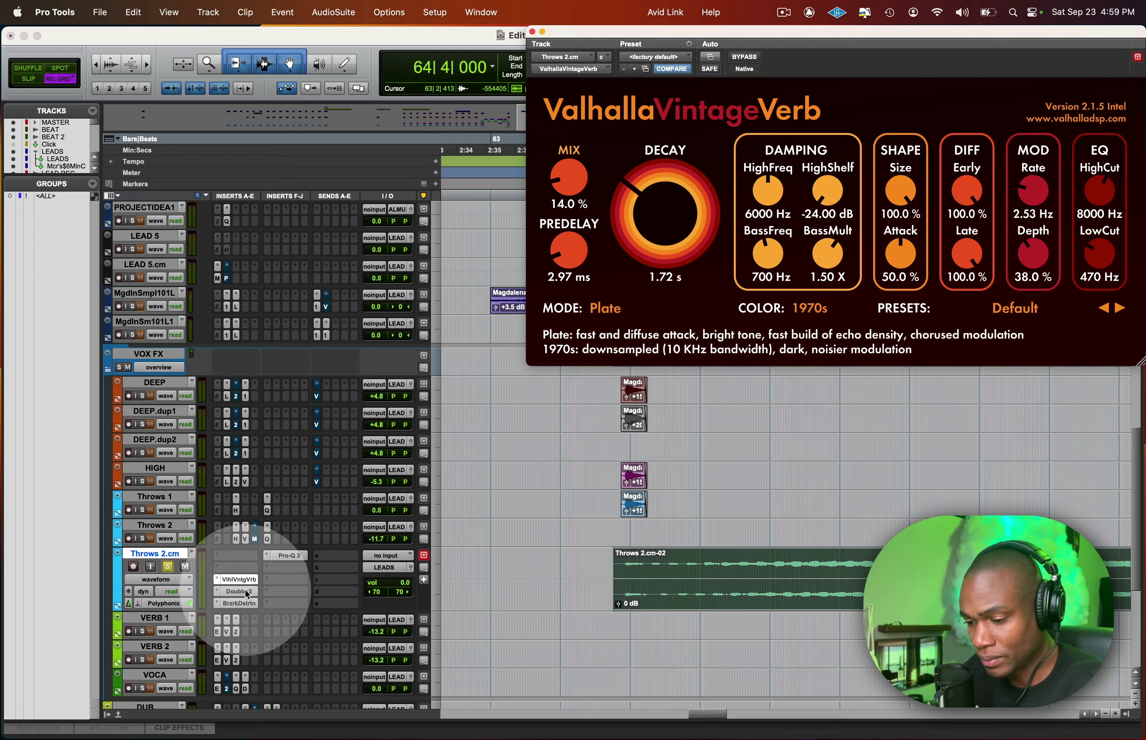
{"action": "left_click", "coordinate": [710, 57]}
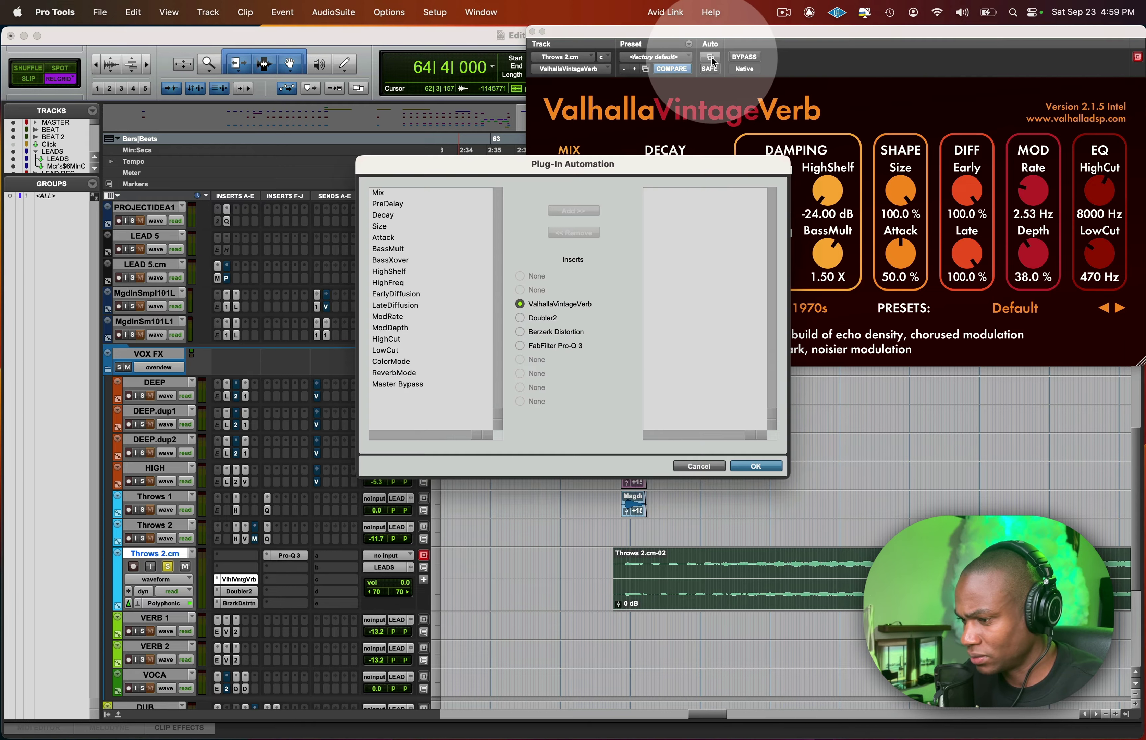
{"action": "left_click", "coordinate": [699, 465]}
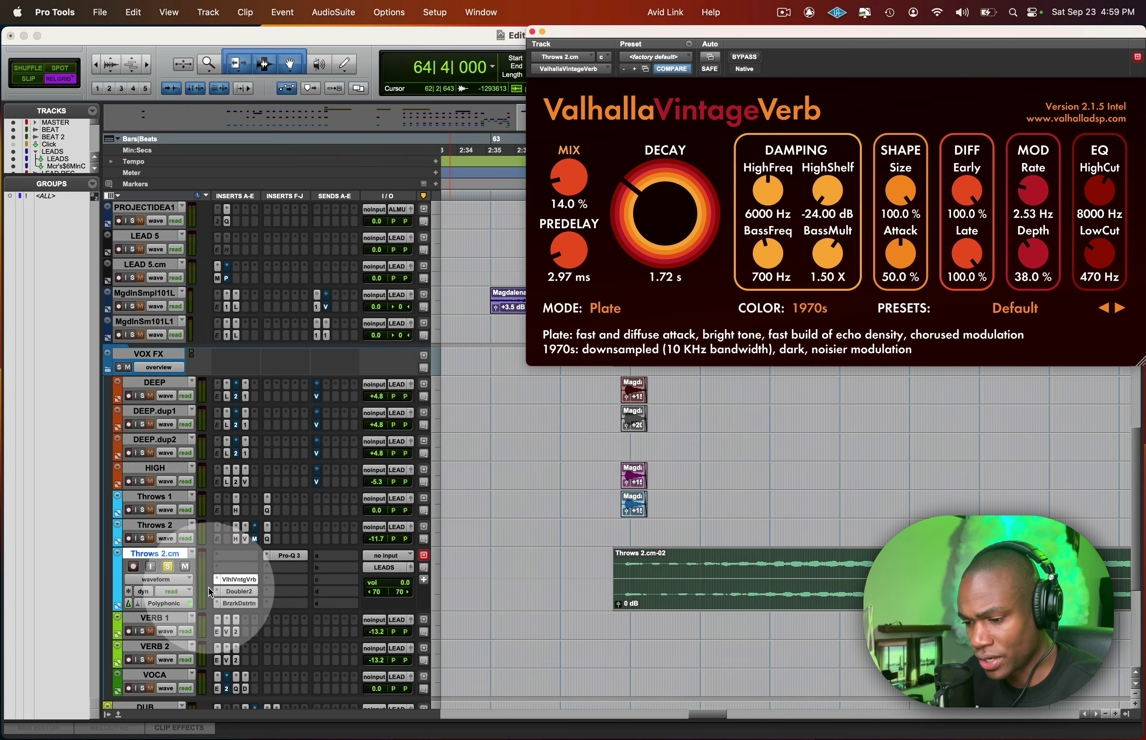
Show the Throws 2.cm track's Doubler2 and Berzerk Distortion windows side by side.
{"action": "left_click", "coordinate": [235, 591]}
{"action": "left_click", "coordinate": [233, 594]}
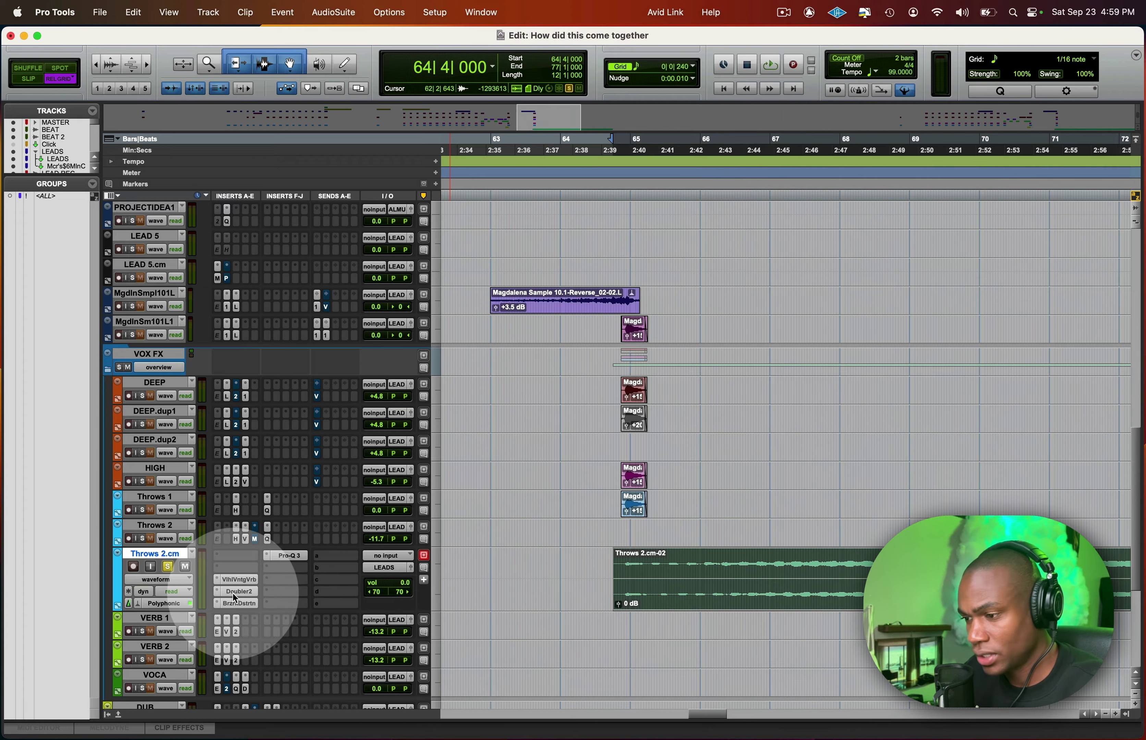
{"action": "left_click", "coordinate": [233, 594]}
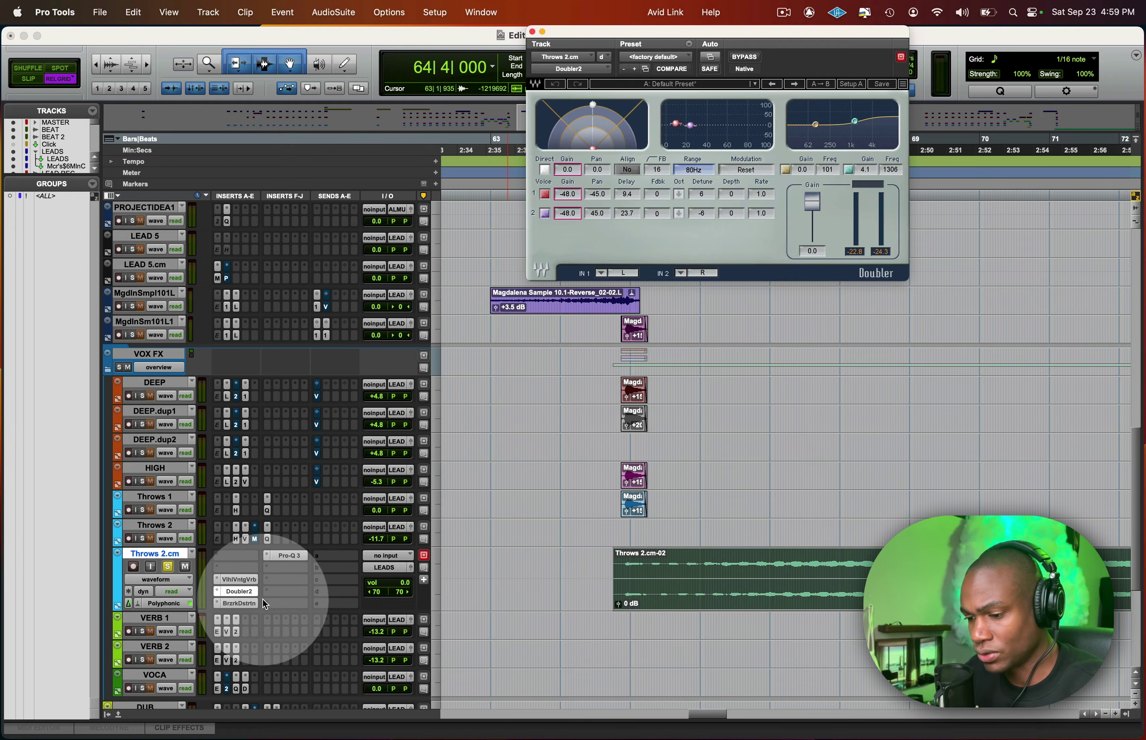
{"action": "left_click", "coordinate": [236, 603]}
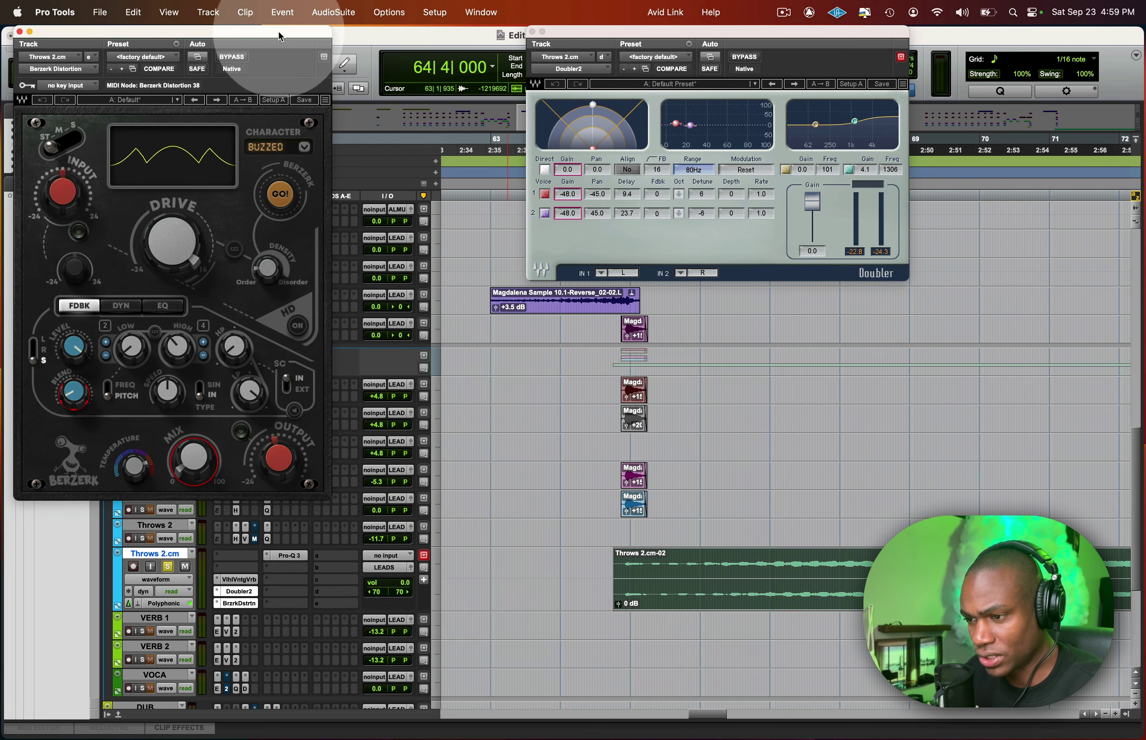
{"action": "left_click_drag", "start_coordinate": [282, 33], "coordinate": [431, 32]}
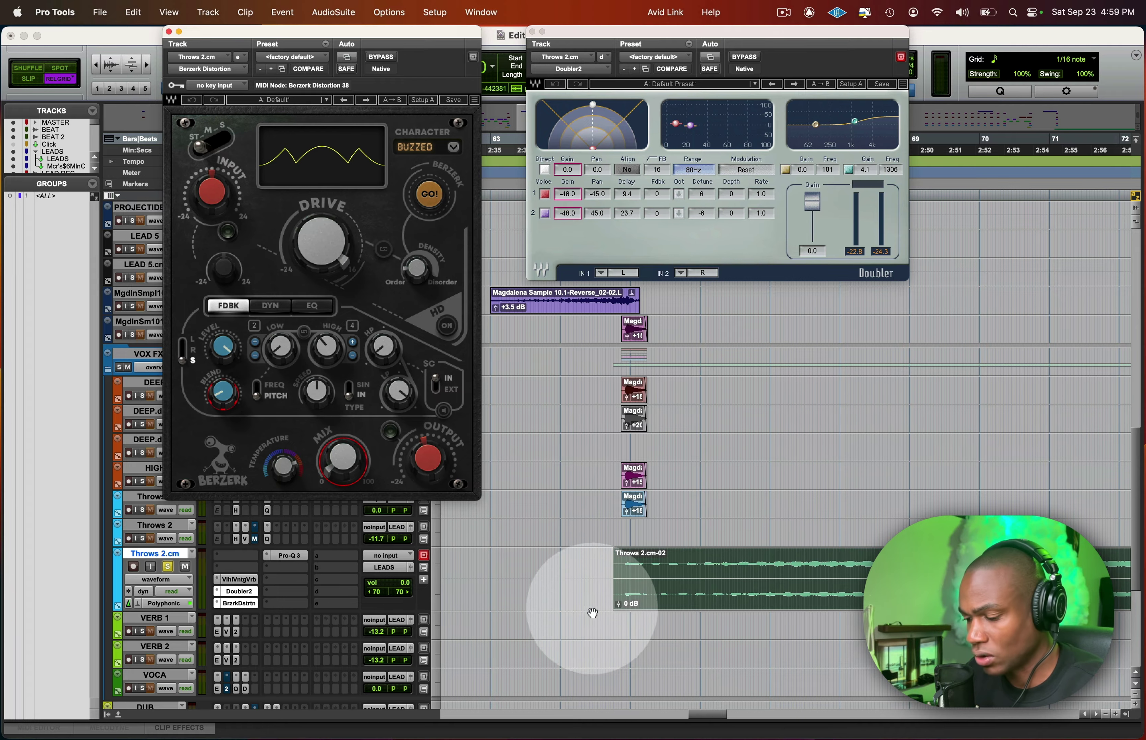
Play the soloed Throws 2.cm track from 64|2|720 past its clip, watching the Doubler2 and Berzerk Distortion controls, and close both plug-in windows.
{"action": "left_click", "coordinate": [601, 565]}
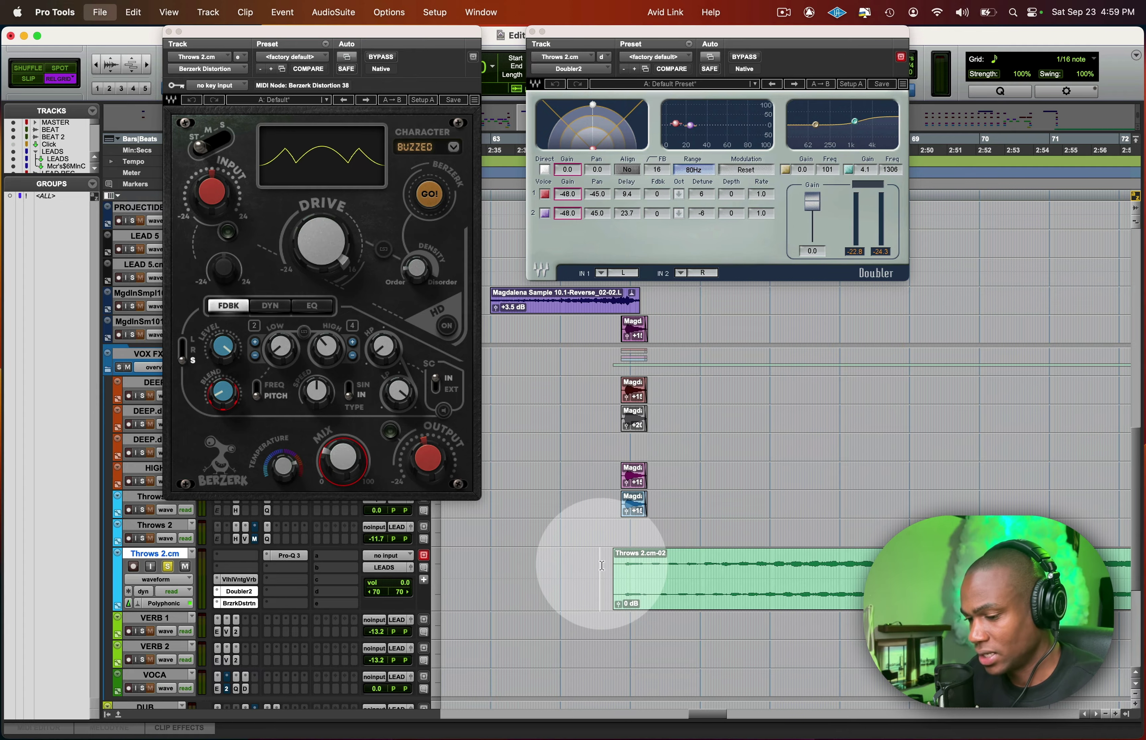
{"action": "left_click", "coordinate": [744, 595]}
{"action": "scroll", "coordinate": [743, 600], "scroll_direction": "right", "scroll_amount": 2}
{"action": "scroll", "coordinate": [742, 600], "scroll_direction": "left", "scroll_amount": 2}
{"action": "left_click", "coordinate": [588, 561]}
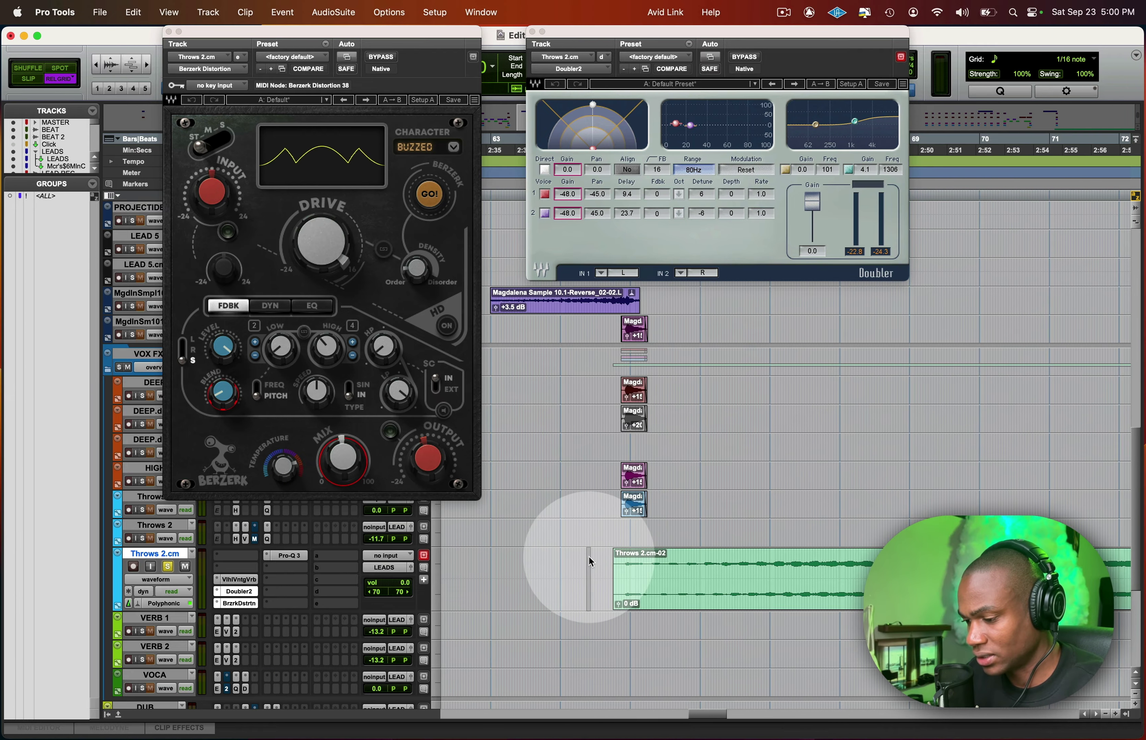
{"action": "key", "text": "space"}
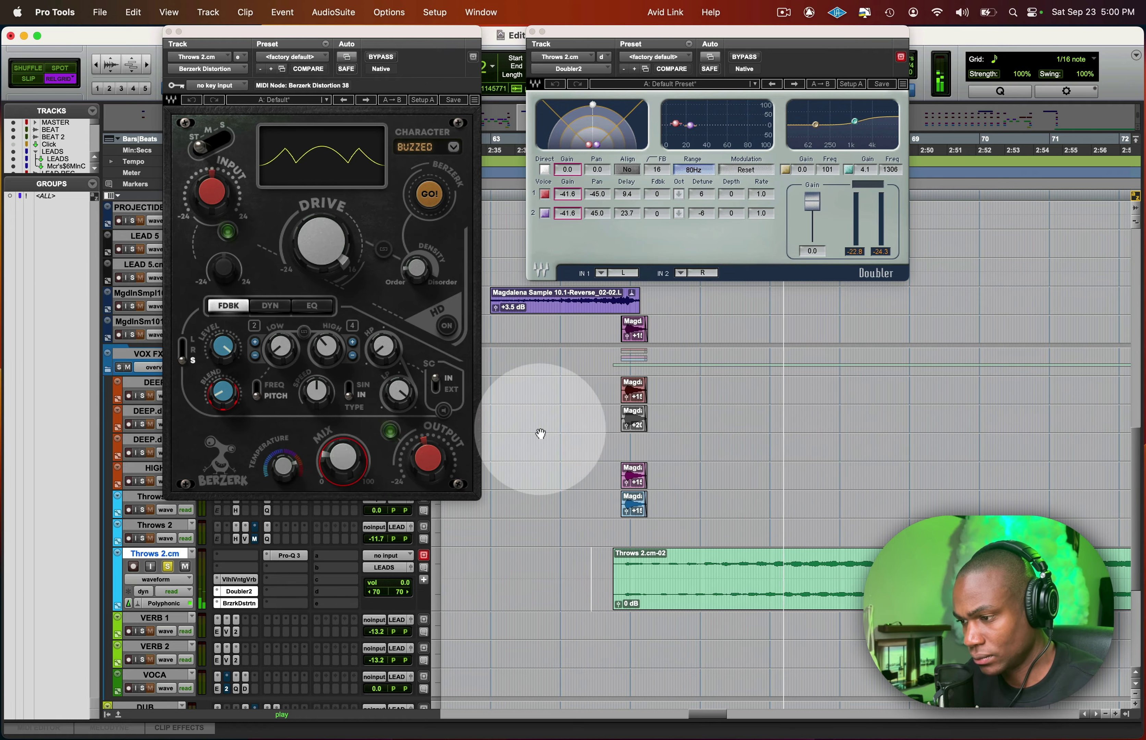
{"action": "scroll", "coordinate": [604, 509], "scroll_direction": "right", "scroll_amount": 4}
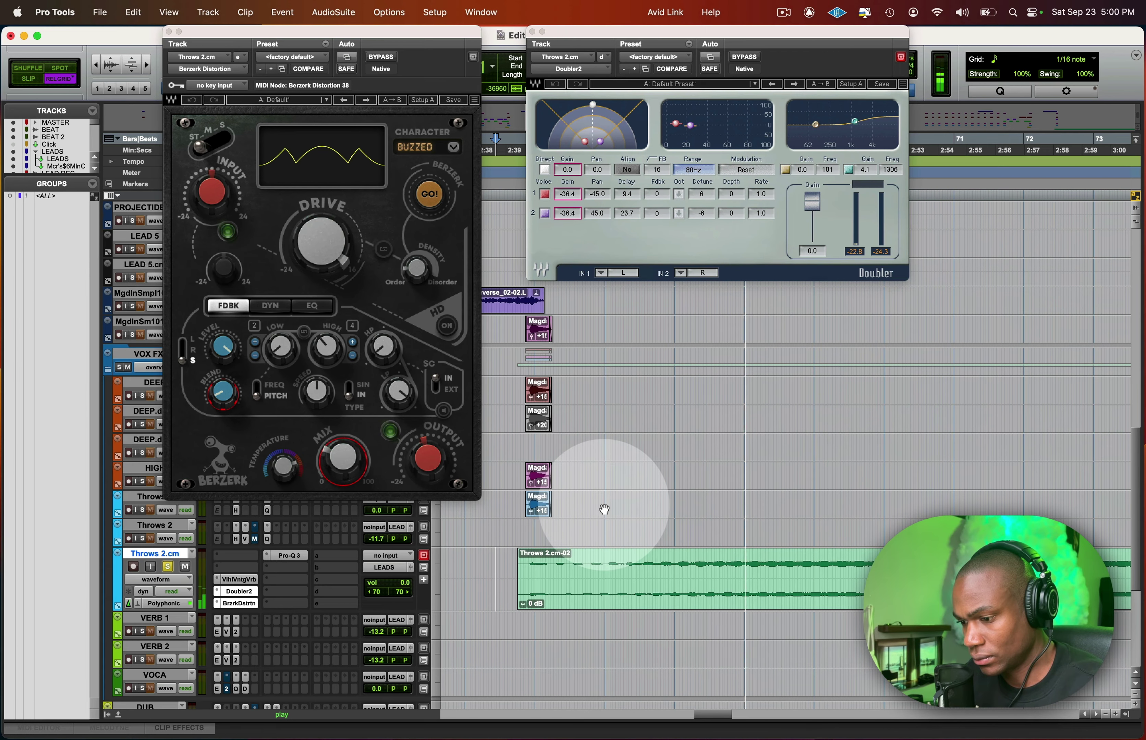
{"action": "scroll", "coordinate": [604, 509], "scroll_direction": "right", "scroll_amount": 3}
{"action": "scroll", "coordinate": [604, 509], "scroll_direction": "right", "scroll_amount": 4}
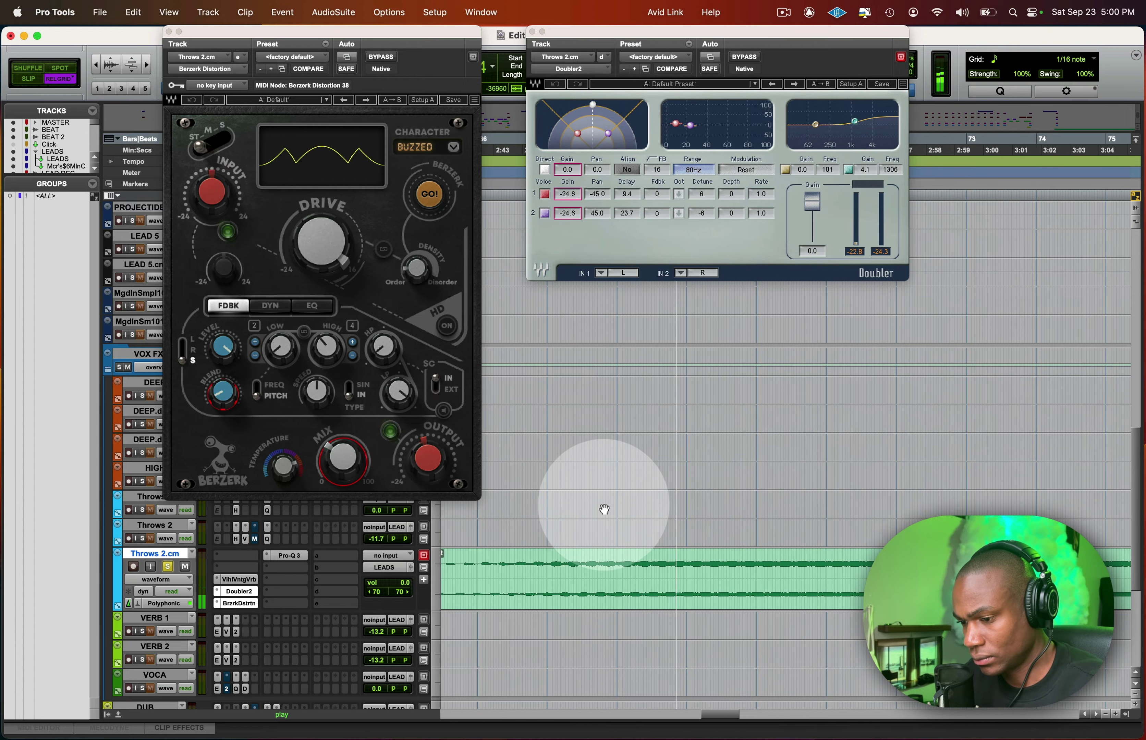
{"action": "scroll", "coordinate": [604, 509], "scroll_direction": "down", "scroll_amount": 3}
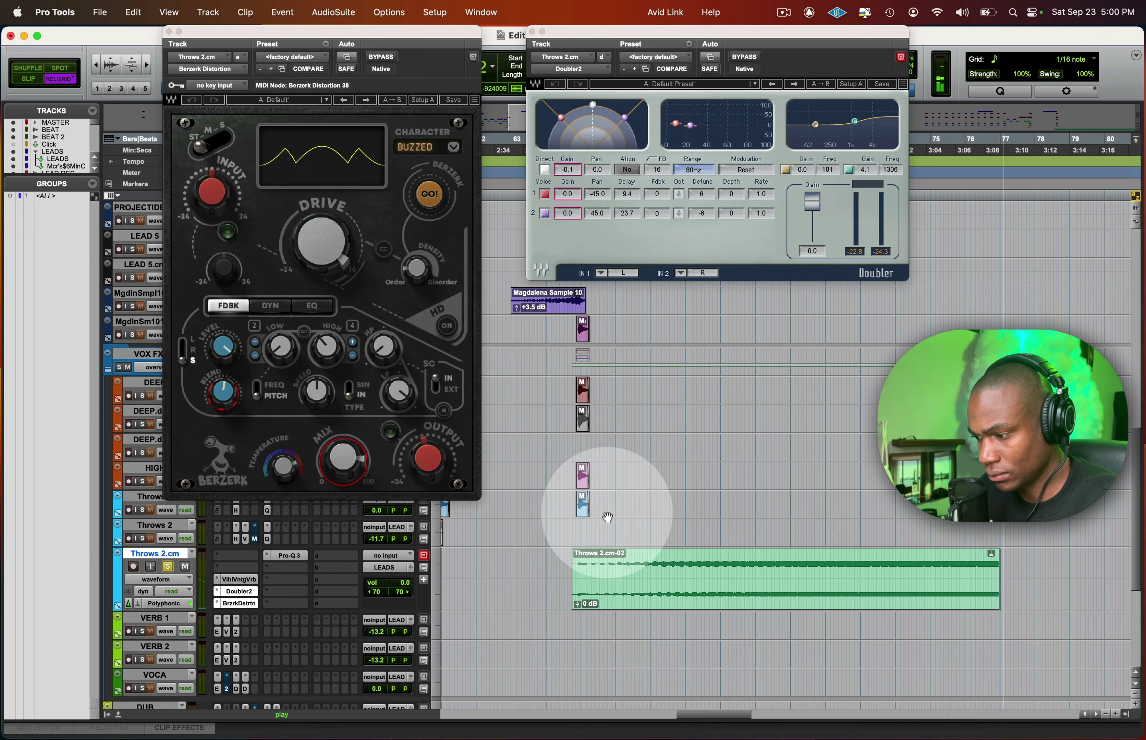
{"action": "left_click", "coordinate": [532, 32]}
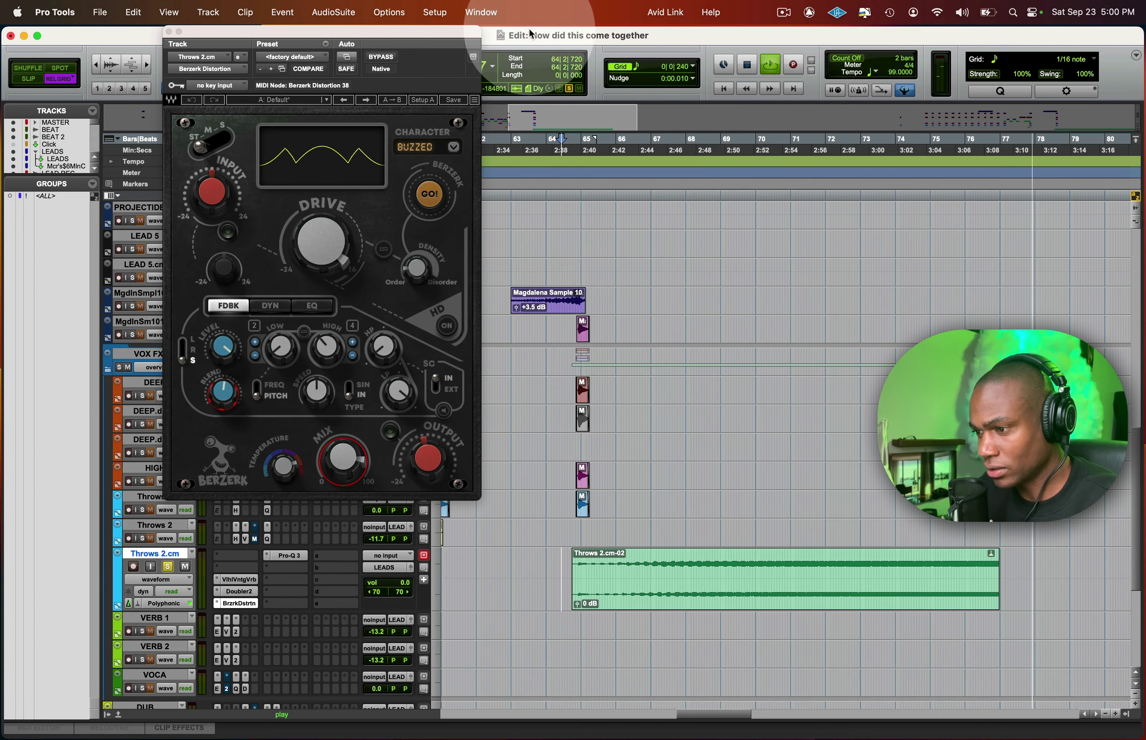
{"action": "left_click", "coordinate": [168, 31]}
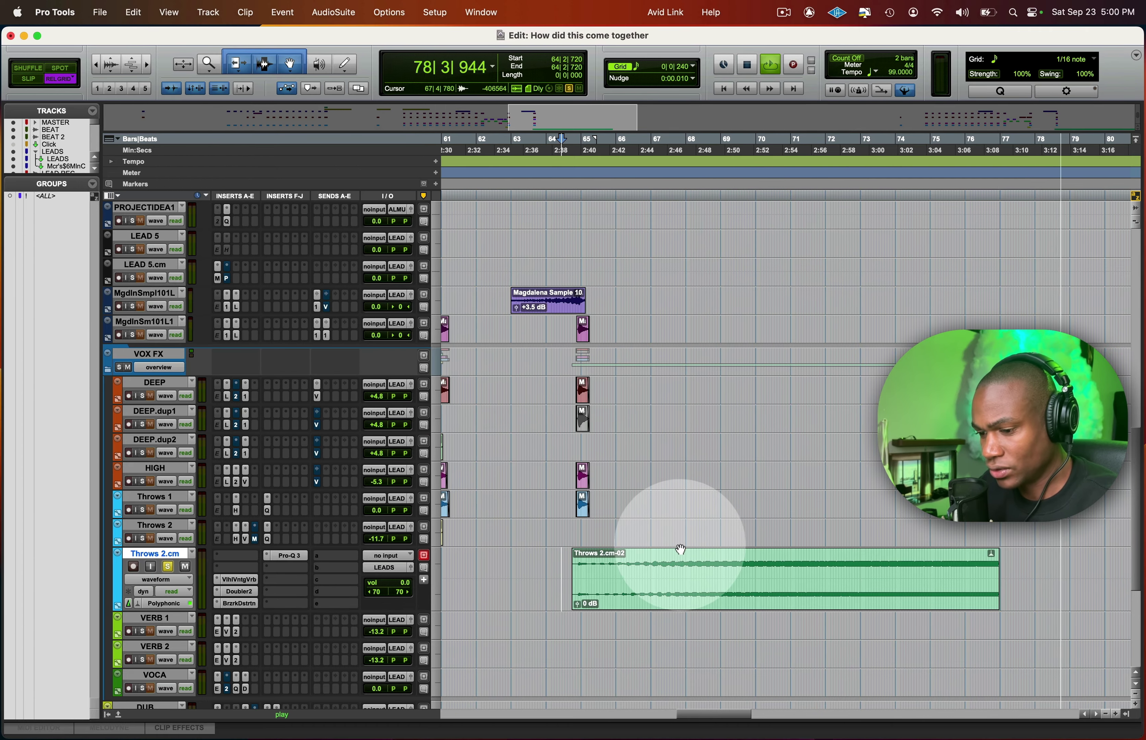
Play the full mix from 64|2|720 with Throws 2.cm unsoloed, comparing its clip with the PROJECTIDEA beat, and save the session.
{"action": "key", "text": "space"}
{"action": "key", "text": "space"}
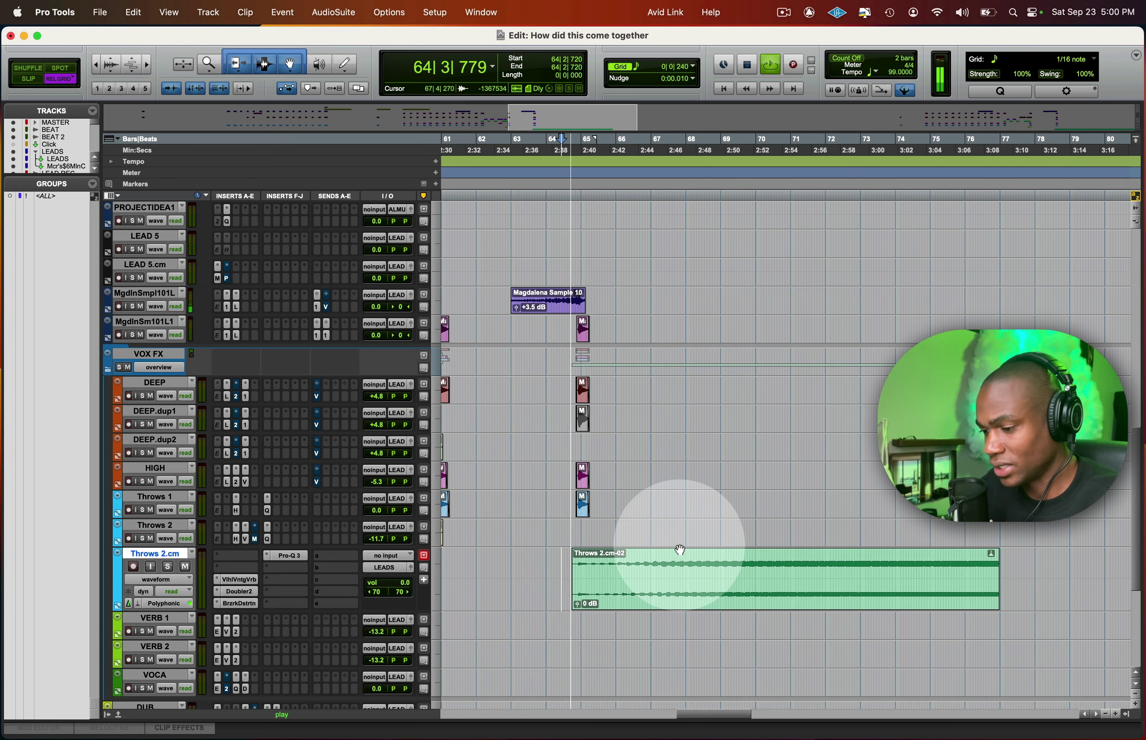
{"action": "key", "text": "space"}
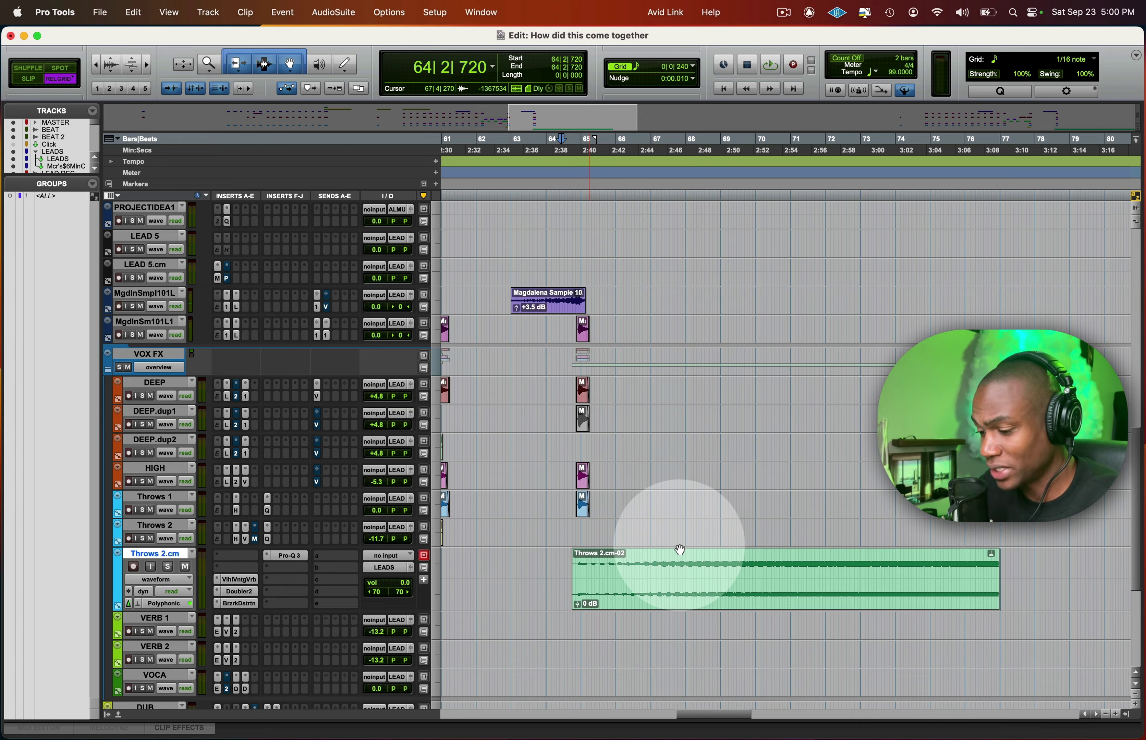
{"action": "key", "text": "space"}
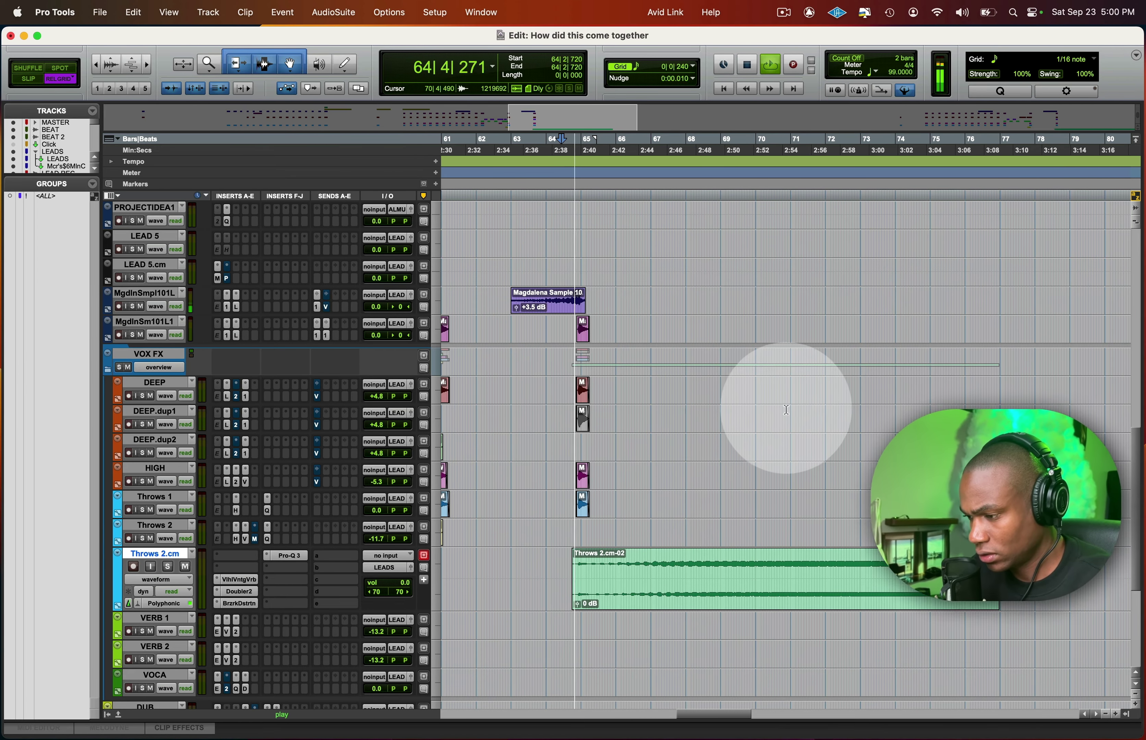
{"action": "scroll", "coordinate": [782, 404], "scroll_direction": "down", "scroll_amount": 2}
{"action": "scroll", "coordinate": [782, 404], "scroll_direction": "up", "scroll_amount": 10}
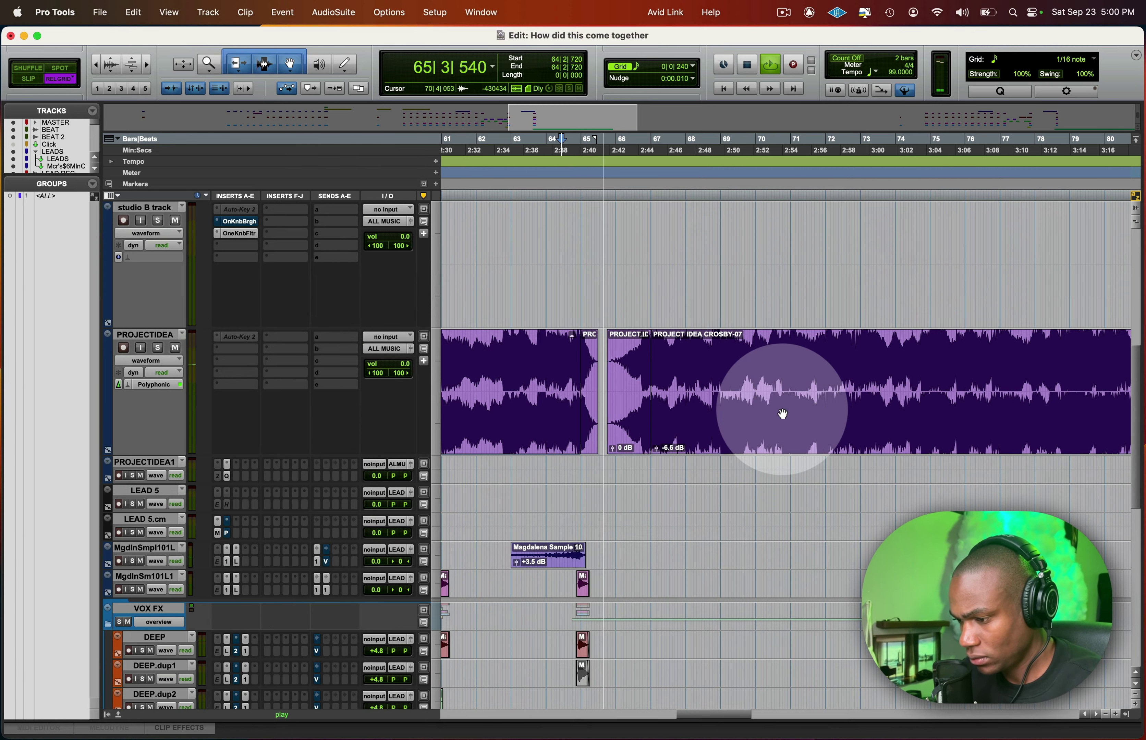
{"action": "scroll", "coordinate": [781, 412], "scroll_direction": "right", "scroll_amount": 2}
{"action": "scroll", "coordinate": [776, 417], "scroll_direction": "up", "scroll_amount": 2}
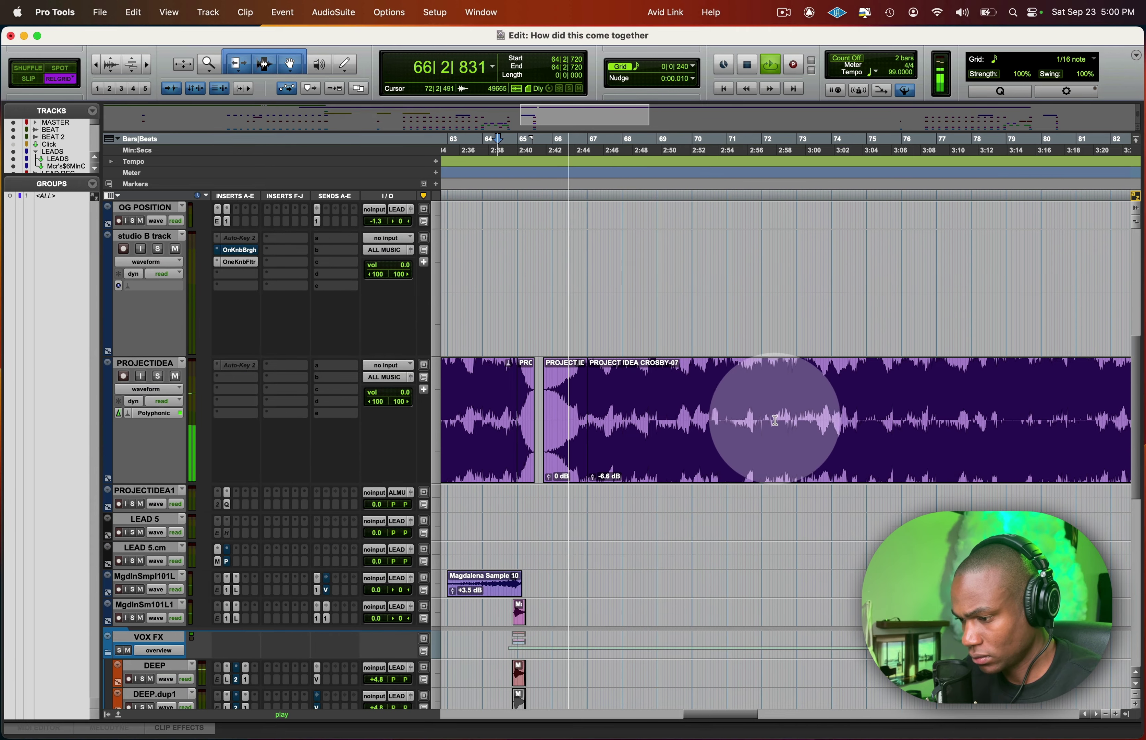
{"action": "scroll", "coordinate": [774, 420], "scroll_direction": "up", "scroll_amount": 2}
{"action": "scroll", "coordinate": [775, 423], "scroll_direction": "down", "scroll_amount": 12}
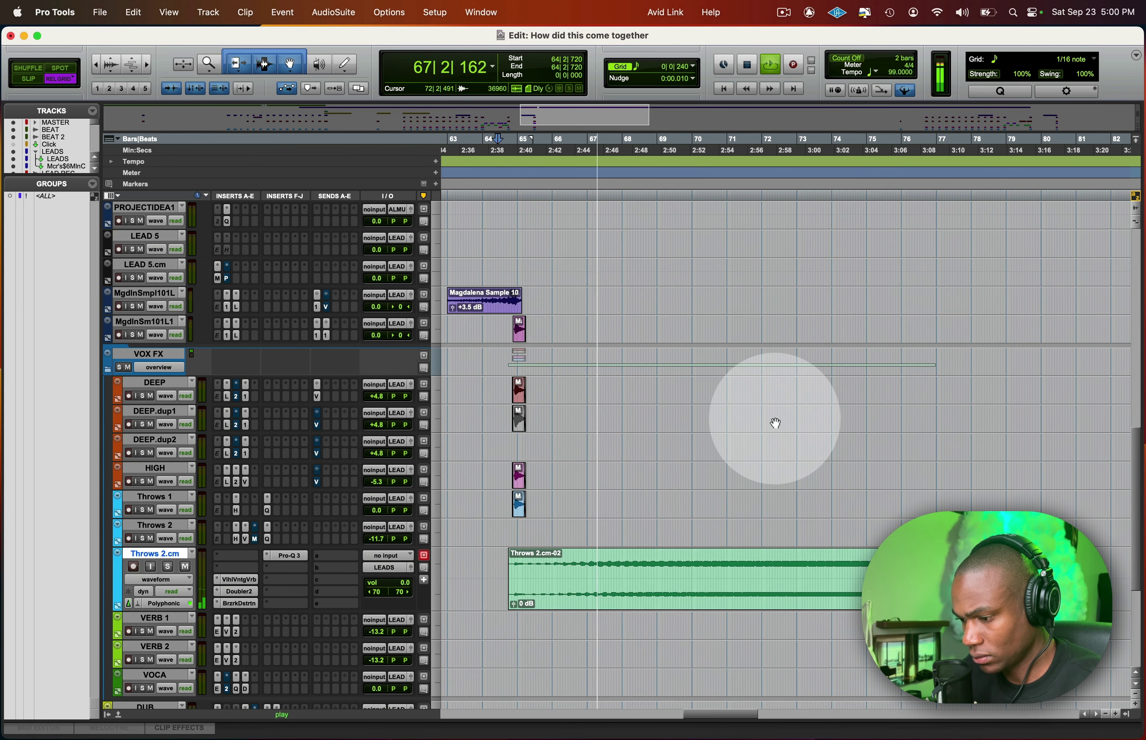
{"action": "key", "text": "super+s"}
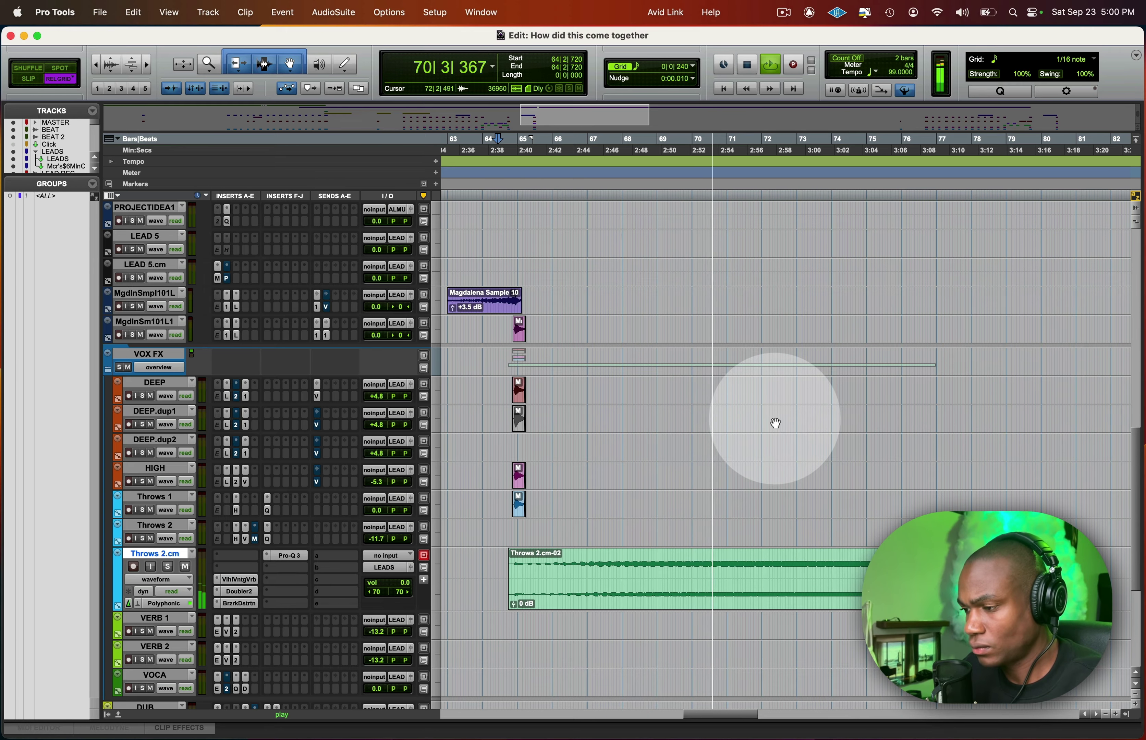
Reduce the PROJECTIDEA track to a compact height while playback continues.
{"action": "scroll", "coordinate": [775, 424], "scroll_direction": "up", "scroll_amount": 5}
{"action": "key", "text": "r"}
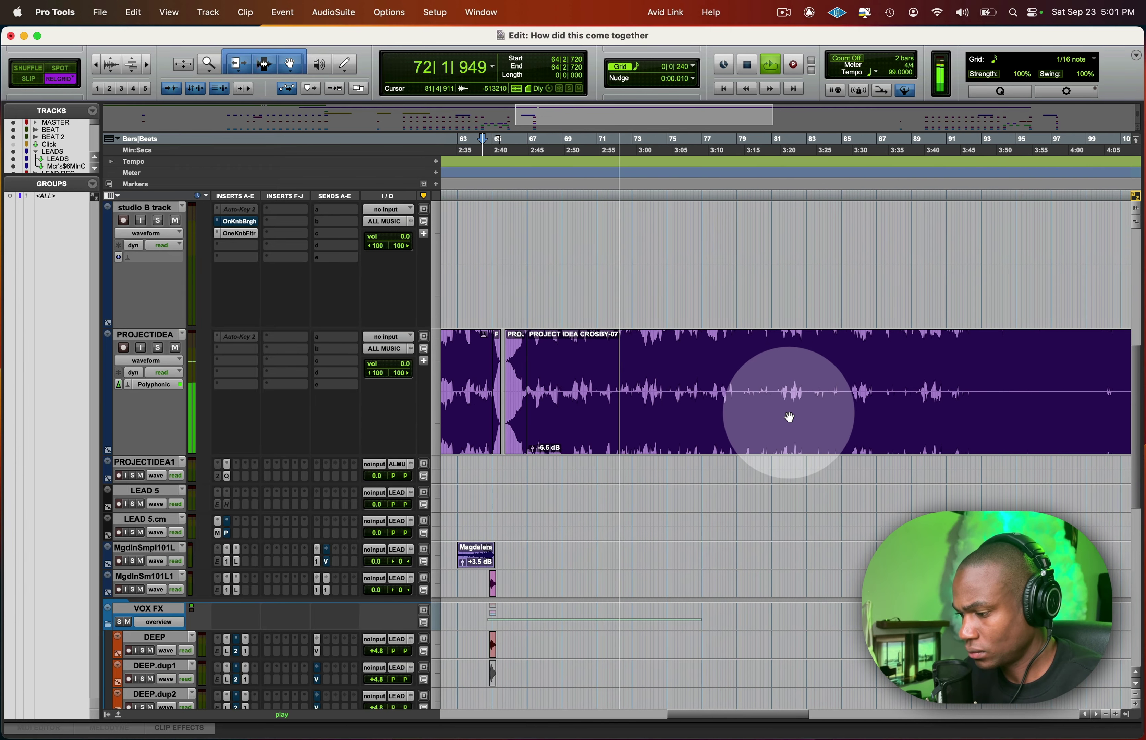
{"action": "left_click", "coordinate": [782, 403]}
{"action": "key", "text": "ctrl+Down"}
{"action": "key", "text": "ctrl+Down"}
{"action": "key", "text": "ctrl+Down"}
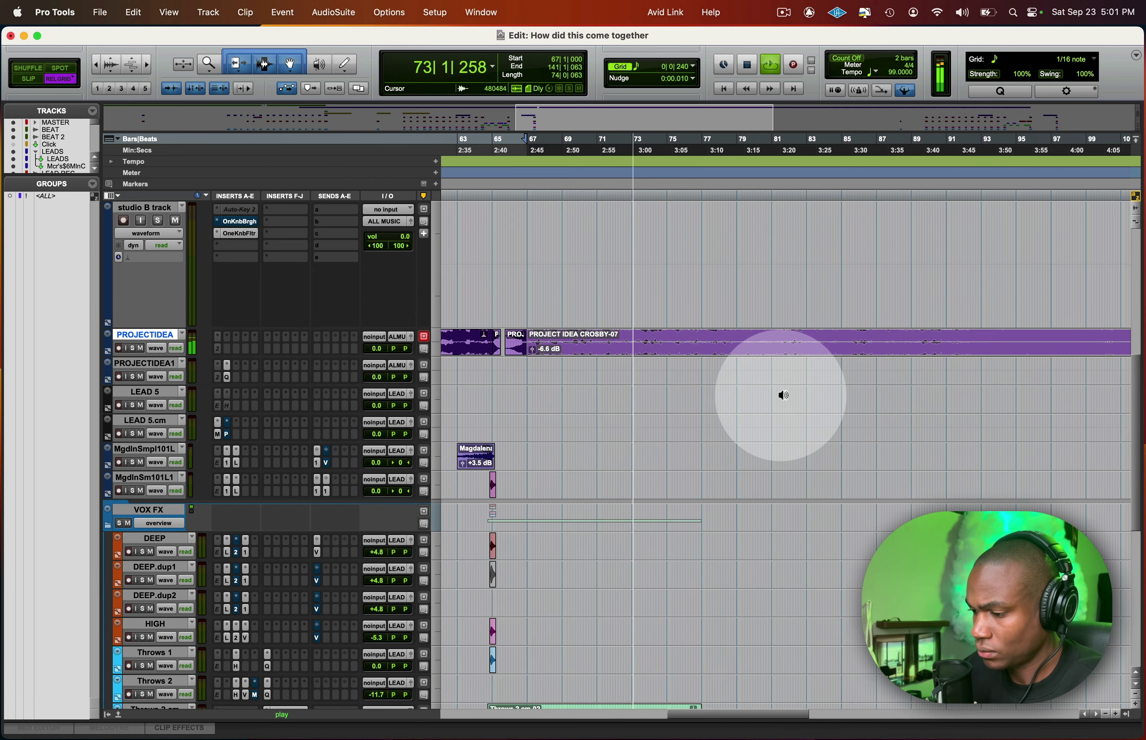
Reduce the height of the Throws 2.cm track to match its neighbouring tracks.
{"action": "scroll", "coordinate": [781, 397], "scroll_direction": "up", "scroll_amount": 3}
{"action": "scroll", "coordinate": [777, 396], "scroll_direction": "down", "scroll_amount": 8}
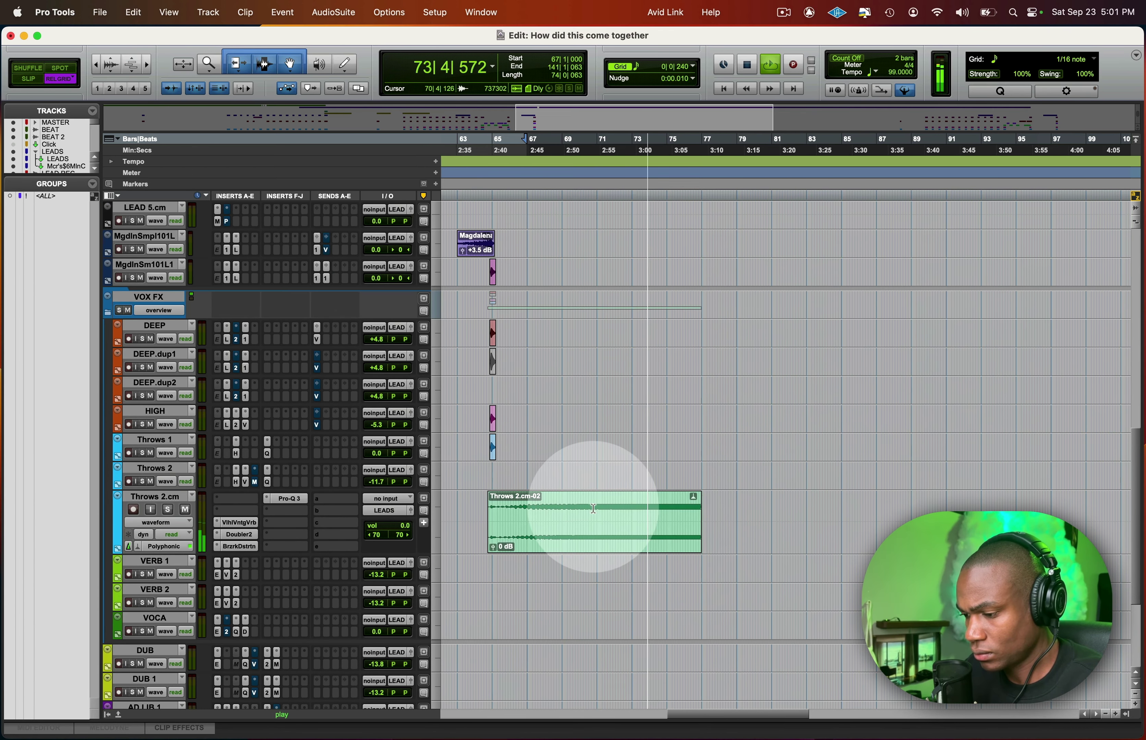
{"action": "left_click", "coordinate": [596, 507]}
{"action": "key", "text": "ctrl+Down"}
{"action": "key", "text": "ctrl+Down"}
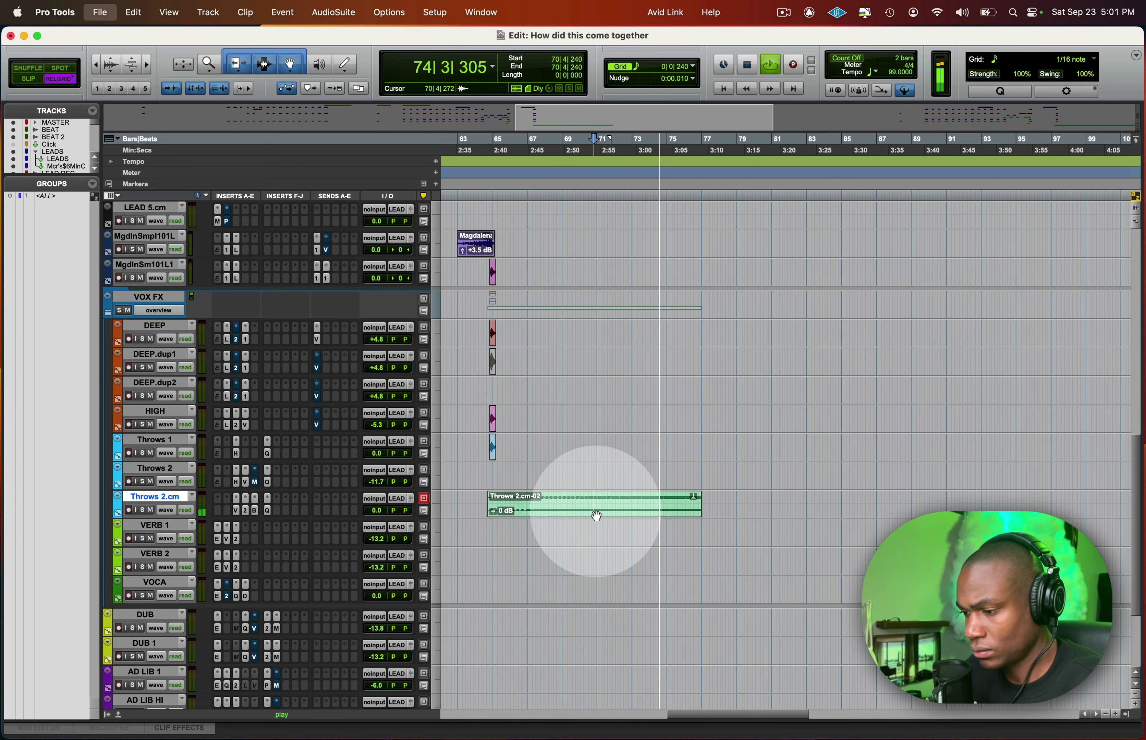
Listen past the end of the Throws 2.cm clip, stop playback, and select PROJECTIDEA from 75|2|240 to 121|3|480.
{"action": "scroll", "coordinate": [741, 503], "scroll_direction": "left", "scroll_amount": 2}
{"action": "left_click", "coordinate": [748, 501]}
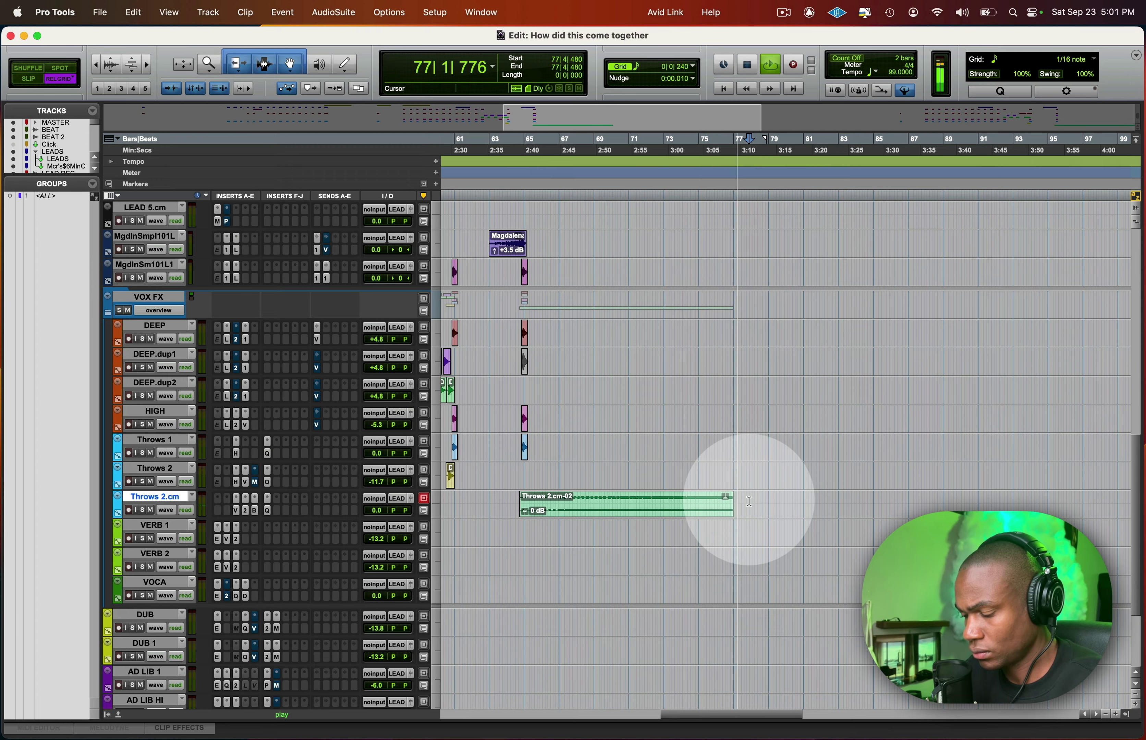
{"action": "scroll", "coordinate": [749, 501], "scroll_direction": "down", "scroll_amount": 3}
{"action": "scroll", "coordinate": [749, 481], "scroll_direction": "up", "scroll_amount": 9}
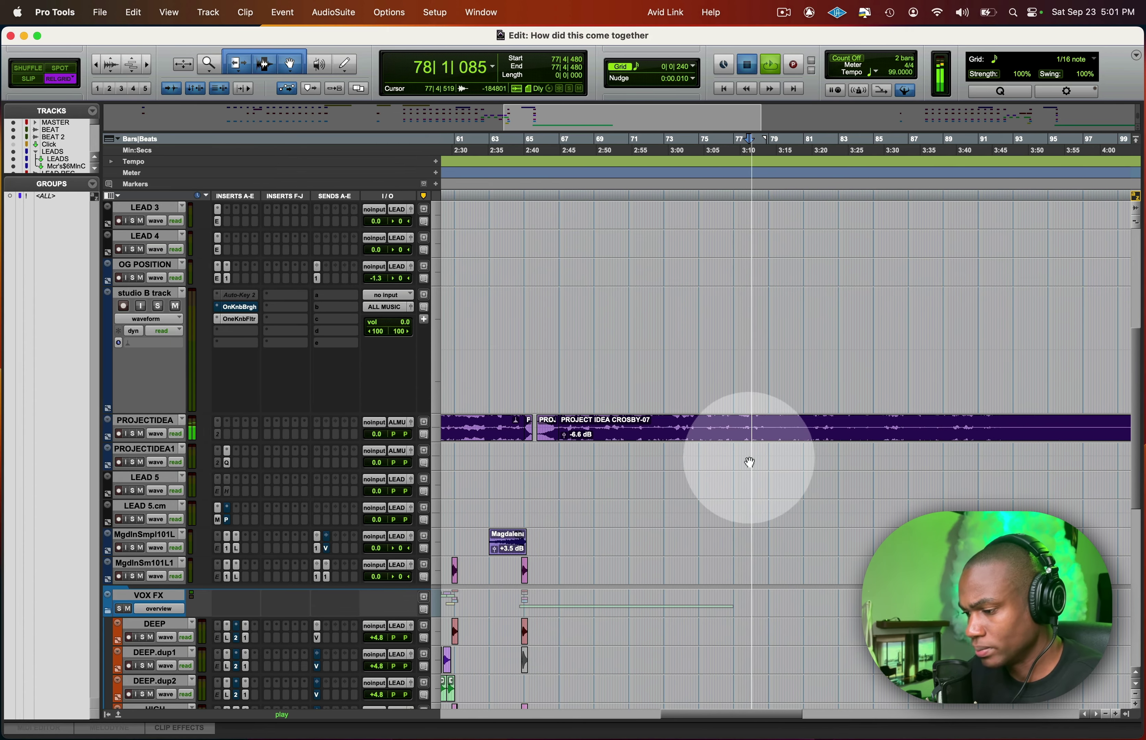
{"action": "key", "text": "space"}
{"action": "left_click_drag", "start_coordinate": [710, 428], "coordinate": [968, 434]}
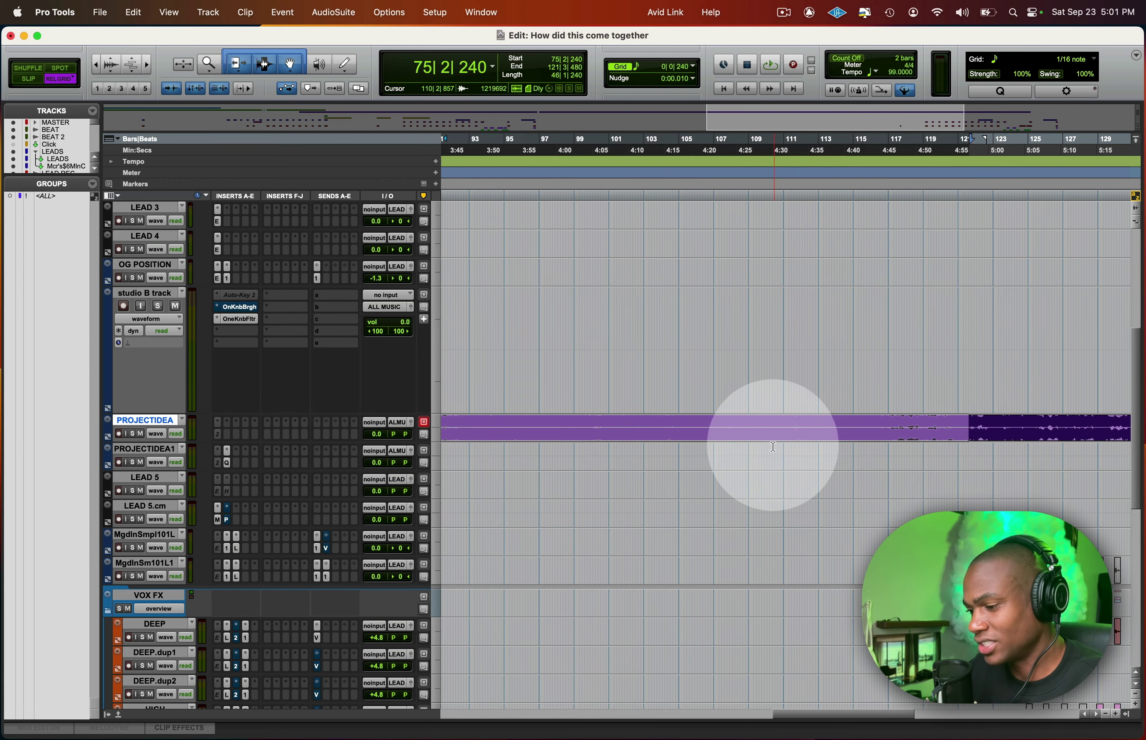
{"action": "scroll", "coordinate": [772, 447], "scroll_direction": "left", "scroll_amount": 10}
{"action": "scroll", "coordinate": [770, 450], "scroll_direction": "down", "scroll_amount": 6}
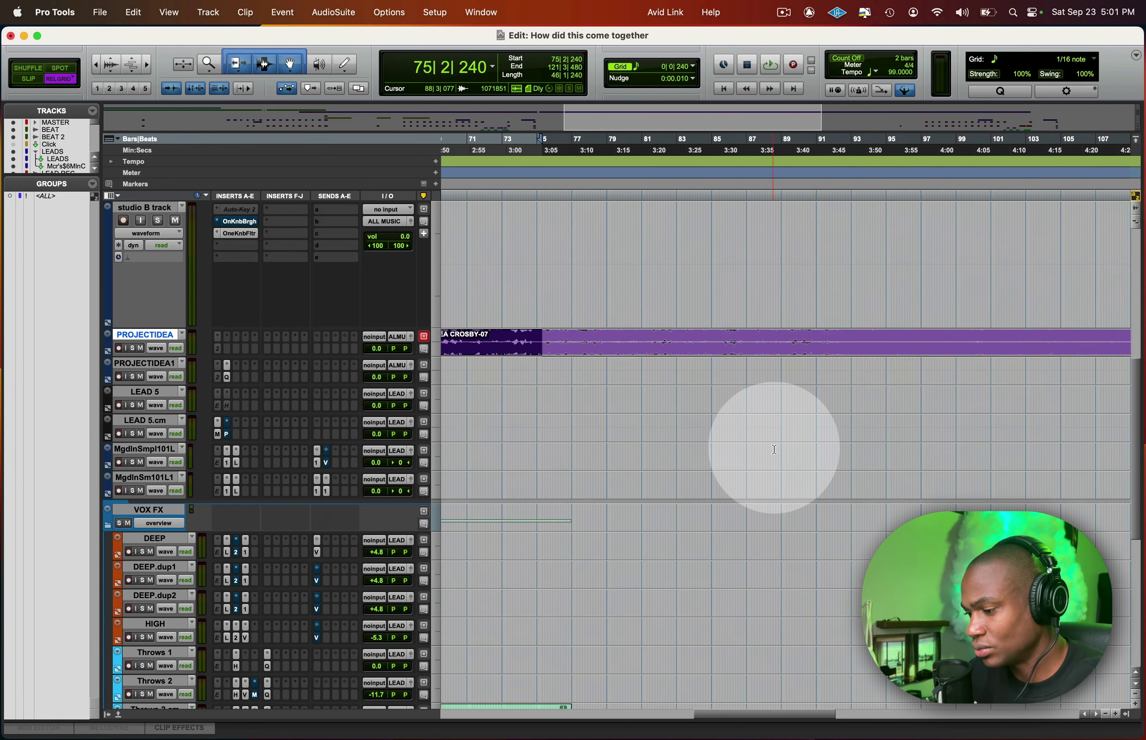
{"action": "scroll", "coordinate": [770, 452], "scroll_direction": "up", "scroll_amount": 5}
Trace the stretch of PROJECT IDEA CROSBY-07 without vocal clips from 75|2|000 and place the edit cursor at 106|3|480.
{"action": "left_click", "coordinate": [541, 394]}
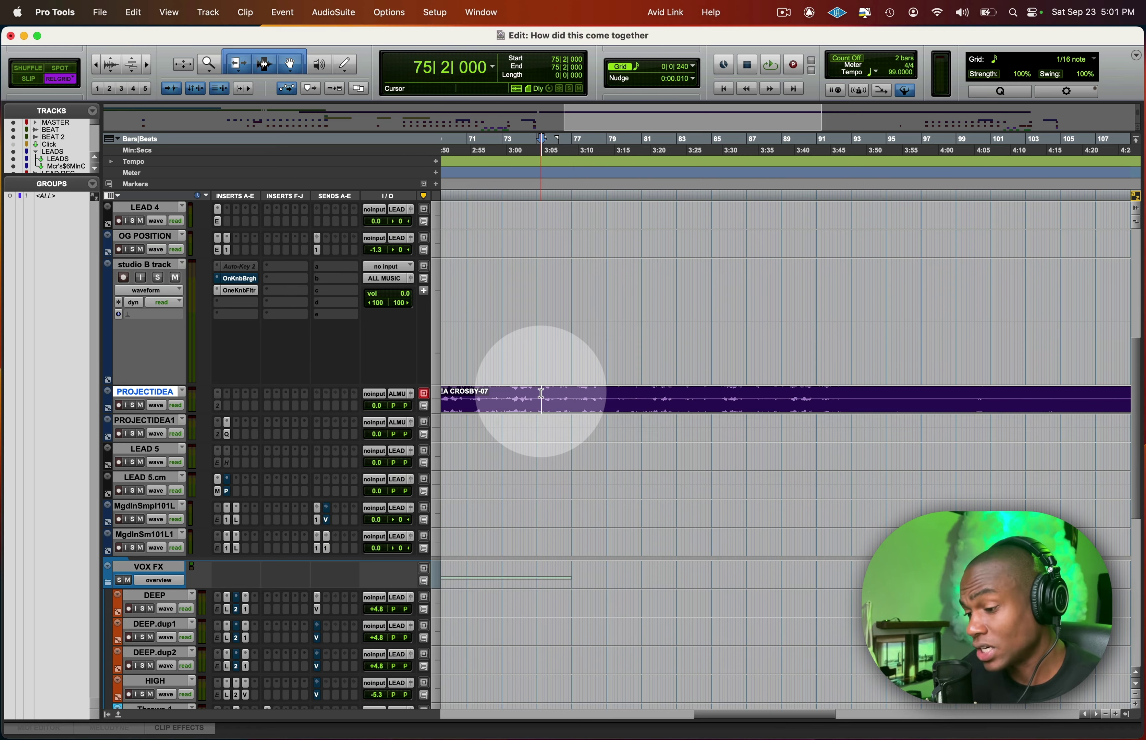
{"action": "left_click_drag", "start_coordinate": [541, 394], "coordinate": [1103, 407]}
{"action": "left_click", "coordinate": [893, 397]}
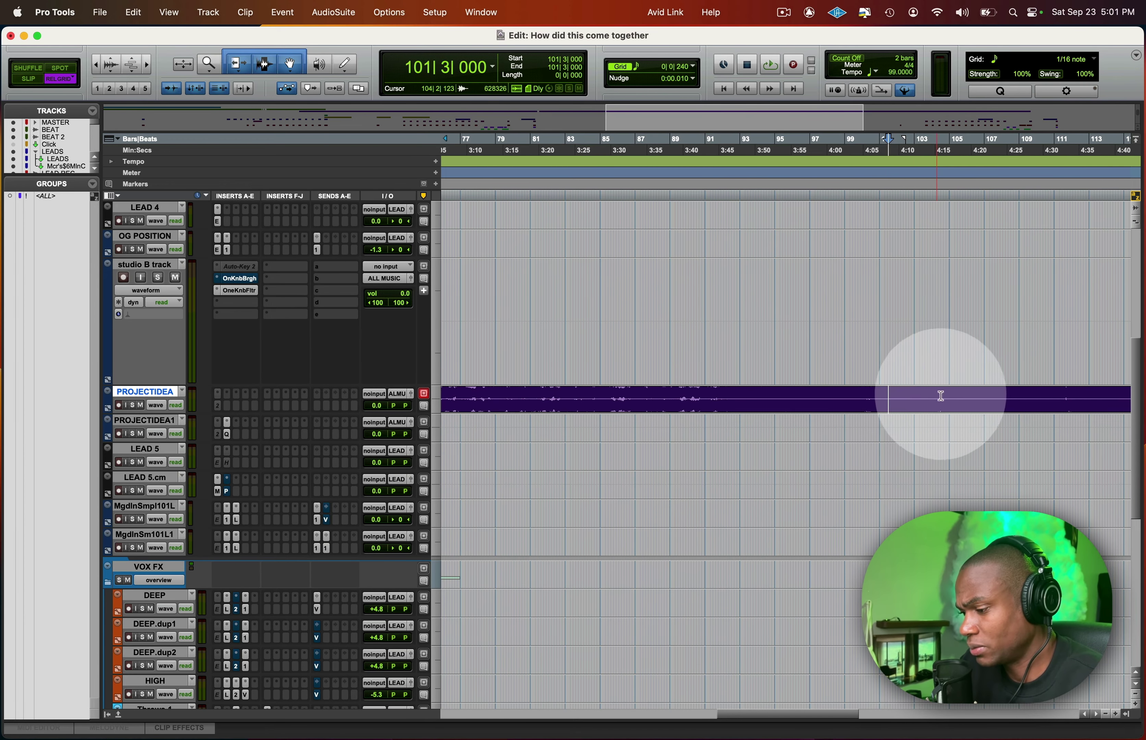
{"action": "left_click", "coordinate": [976, 394]}
{"action": "scroll", "coordinate": [978, 399], "scroll_direction": "down", "scroll_amount": 5}
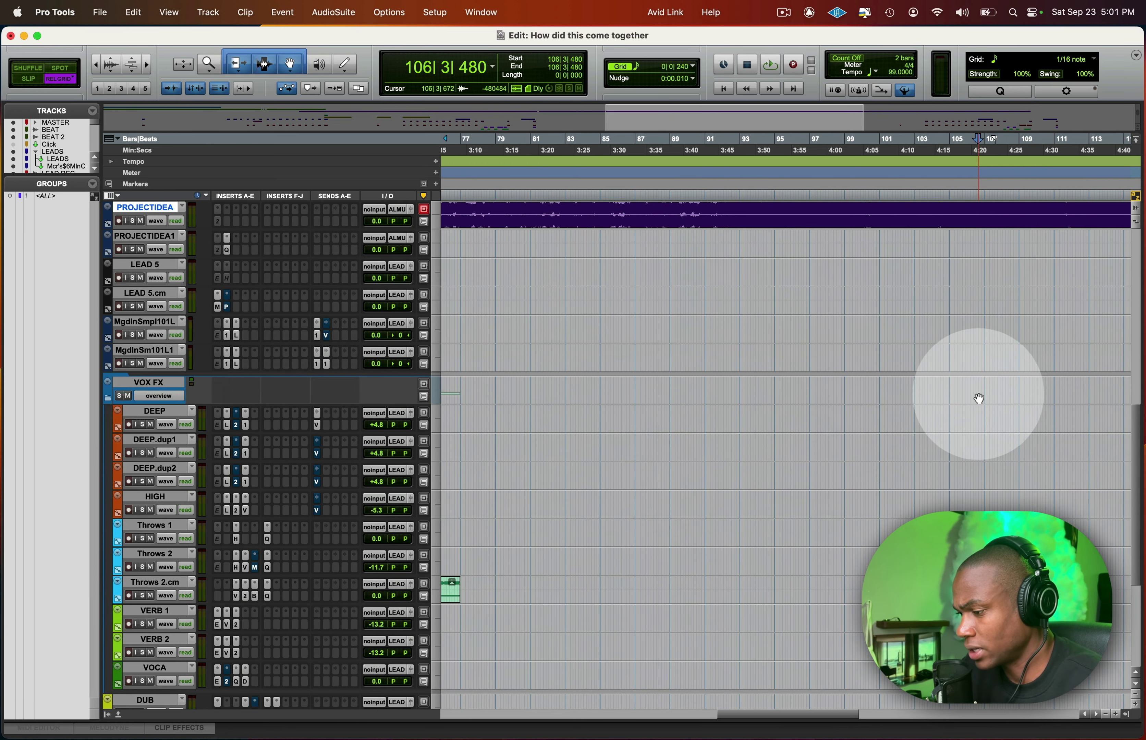
Play the beat from 116|2|480, examine the vocal chops in the ending section, and stop playback.
{"action": "scroll", "coordinate": [978, 398], "scroll_direction": "right", "scroll_amount": 8}
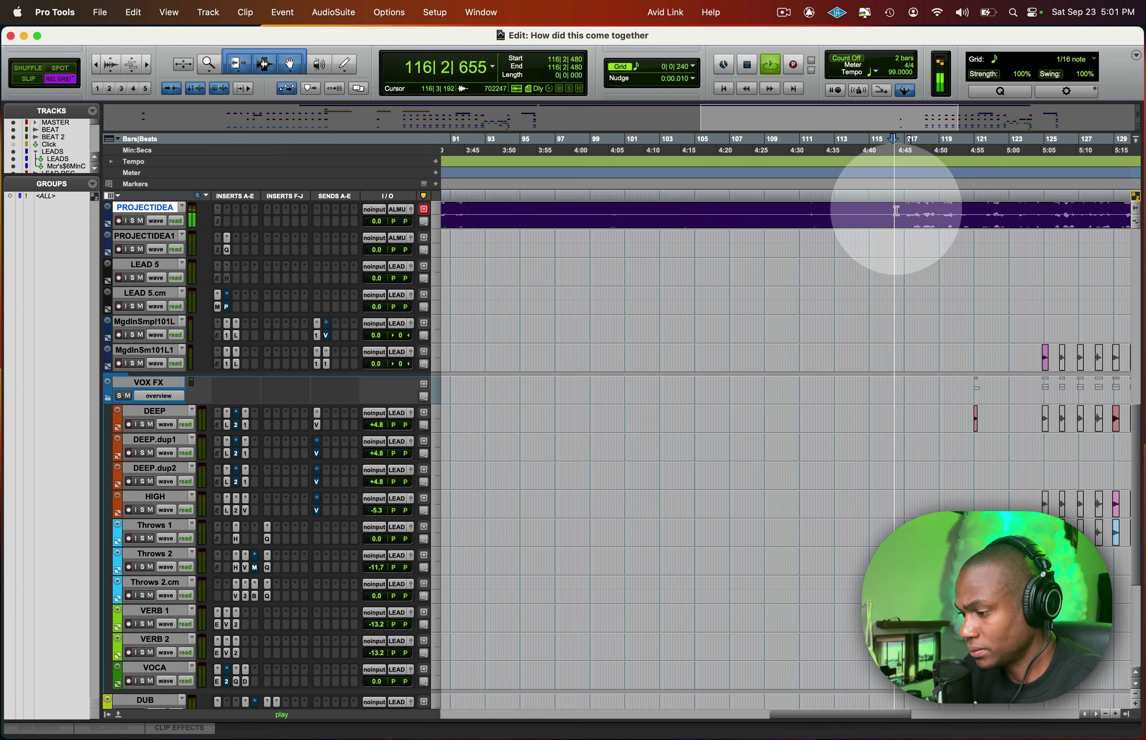
{"action": "scroll", "coordinate": [928, 362], "scroll_direction": "right", "scroll_amount": 10}
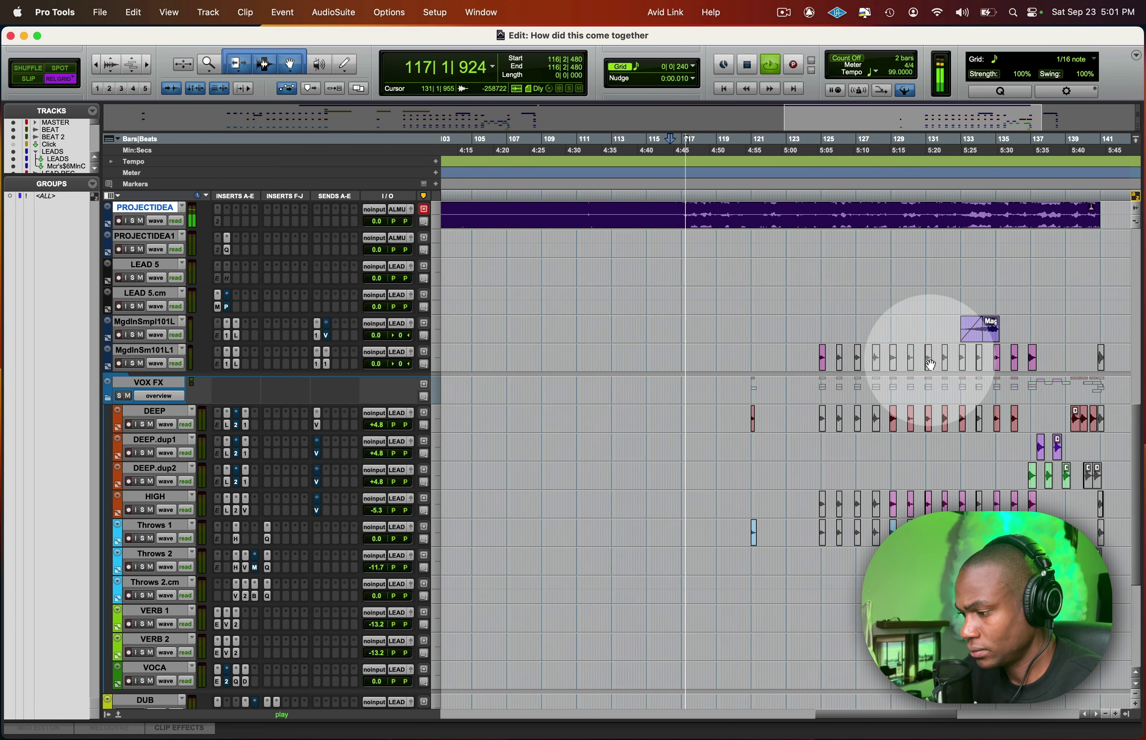
{"action": "scroll", "coordinate": [931, 364], "scroll_direction": "right", "scroll_amount": 4}
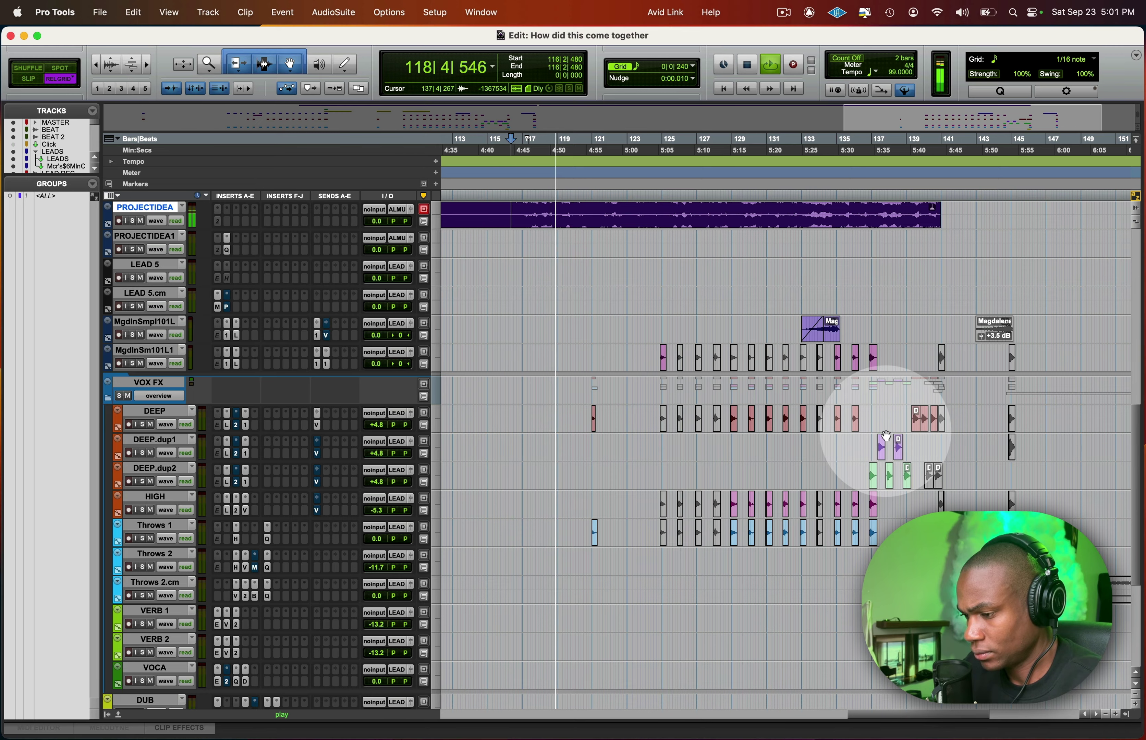
{"action": "key", "text": "space"}
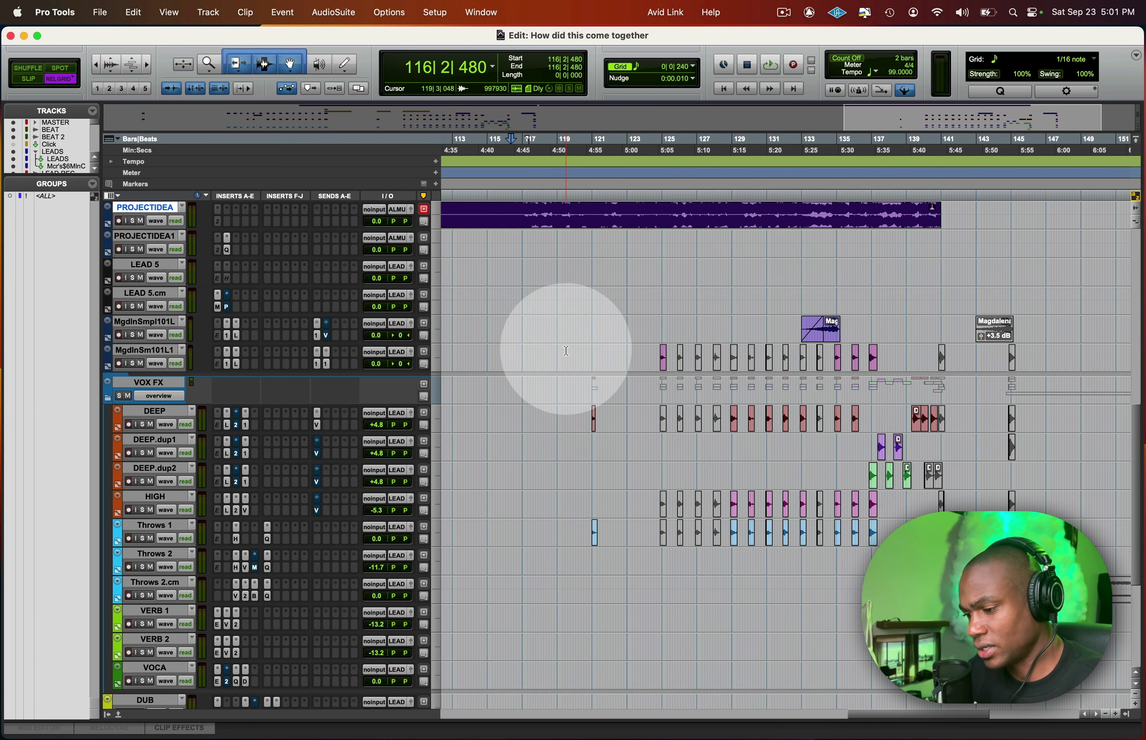
Select 119|2|720 to 147|1|000 across MgdInSm101L1 through HIGH and compare these ending chops with the earlier chop section.
{"action": "left_click_drag", "start_coordinate": [563, 346], "coordinate": [1045, 503]}
{"action": "key", "text": "r"}
{"action": "key", "text": "r"}
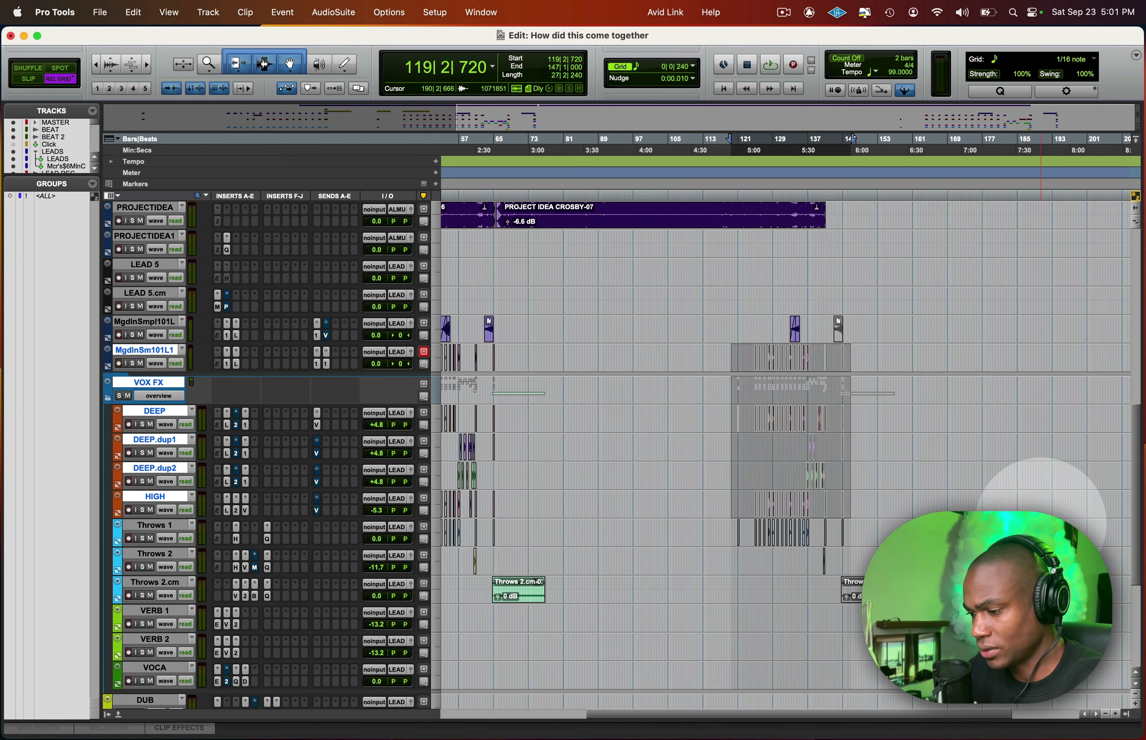
{"action": "scroll", "coordinate": [852, 485], "scroll_direction": "right", "scroll_amount": 3}
{"action": "scroll", "coordinate": [814, 481], "scroll_direction": "left", "scroll_amount": 5}
{"action": "scroll", "coordinate": [814, 481], "scroll_direction": "left", "scroll_amount": 1}
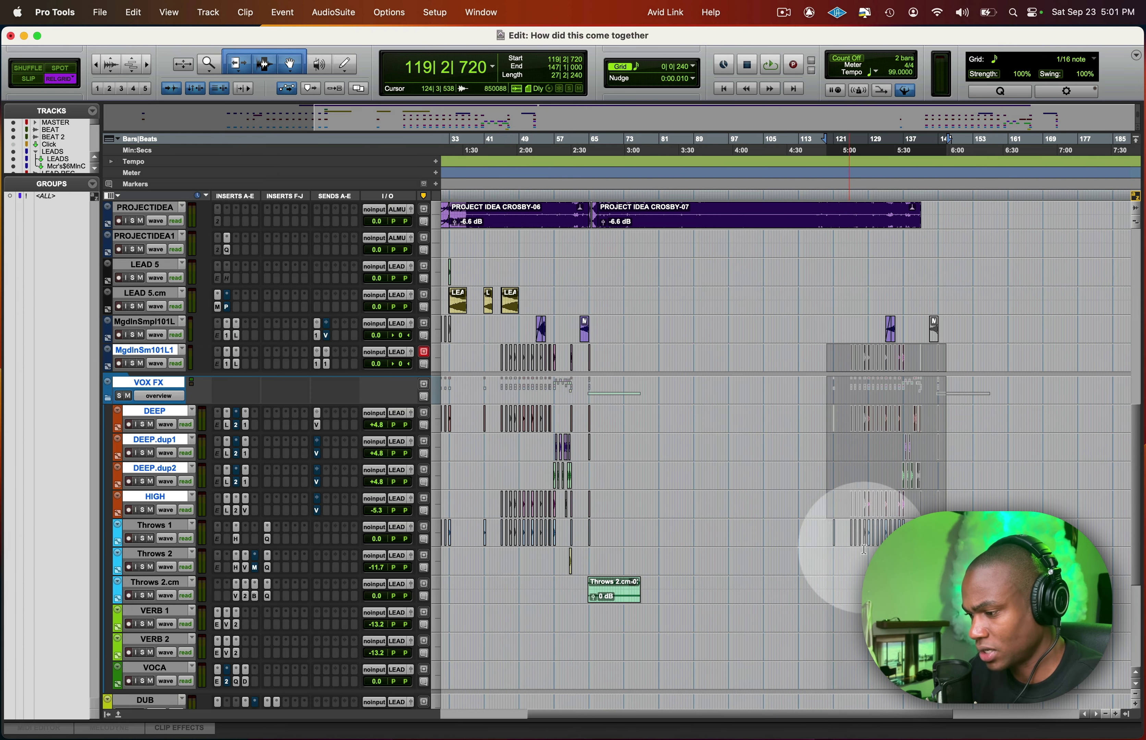
{"action": "key", "text": "t"}
{"action": "key", "text": "t"}
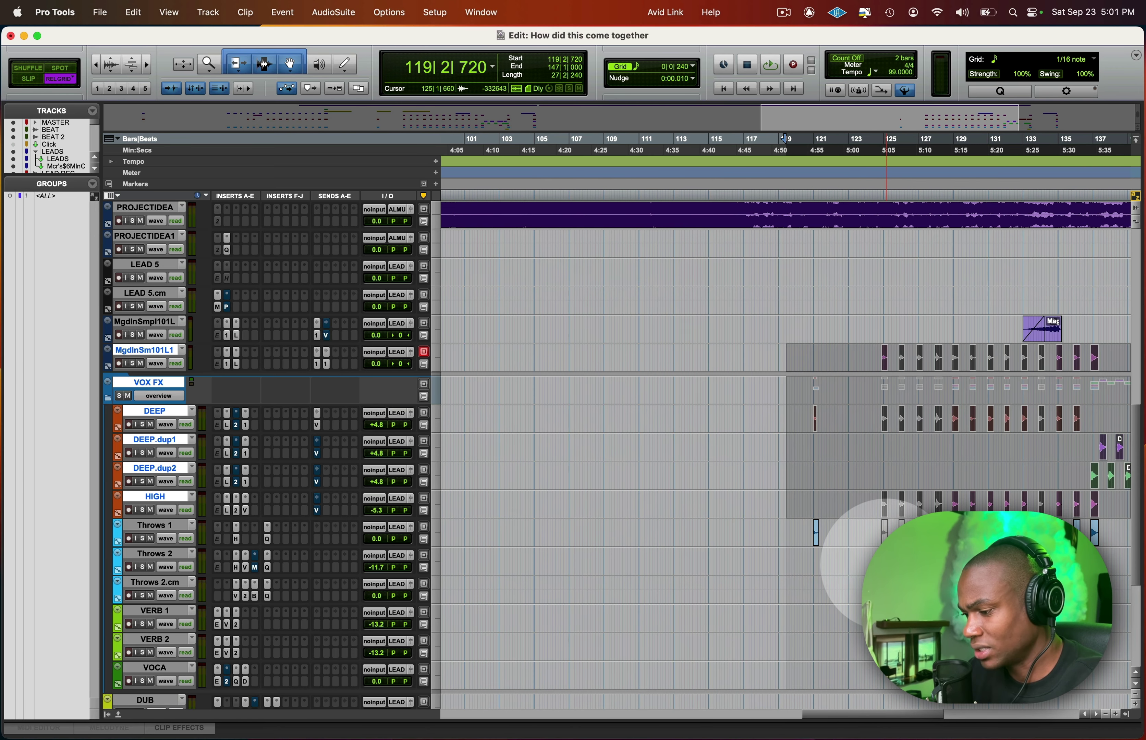
{"action": "key", "text": "r"}
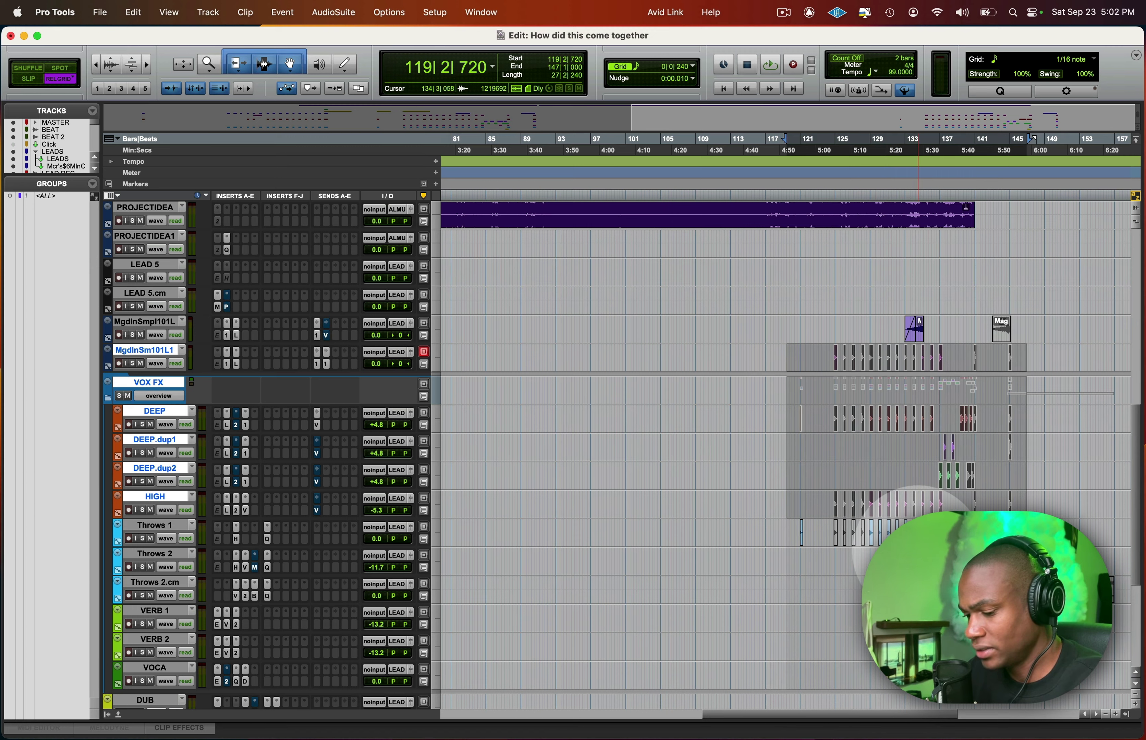
{"action": "key", "text": "t"}
{"action": "scroll", "coordinate": [929, 552], "scroll_direction": "right", "scroll_amount": 2}
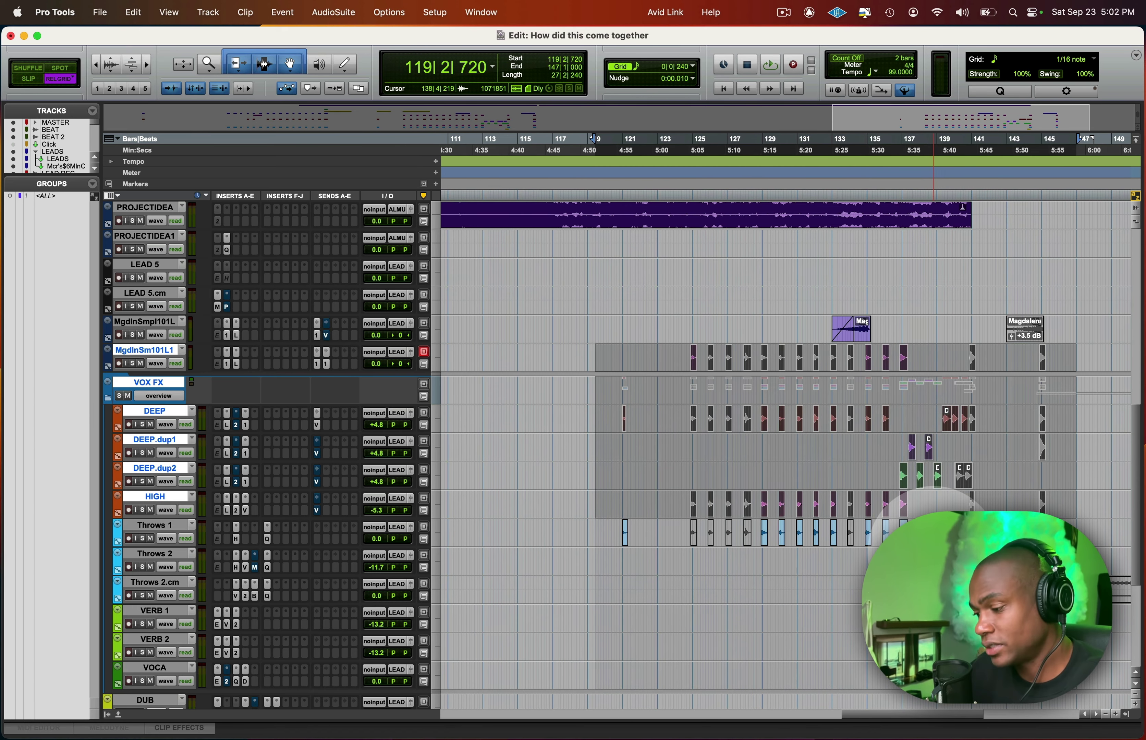
{"action": "scroll", "coordinate": [909, 515], "scroll_direction": "right", "scroll_amount": 2}
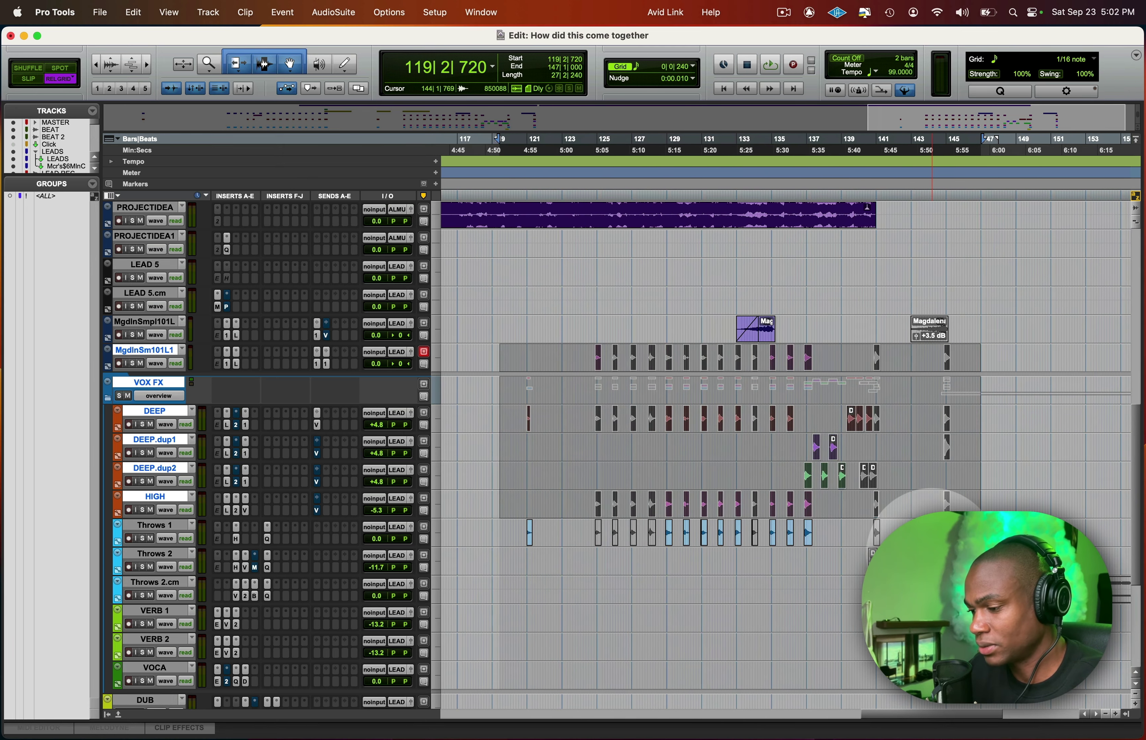
Play the ending from 120|2|720, inspecting the HIGH track's ValhallaVintageVerb settings and automatable parameters, close its window, and stop playback.
{"action": "left_click", "coordinate": [518, 323]}
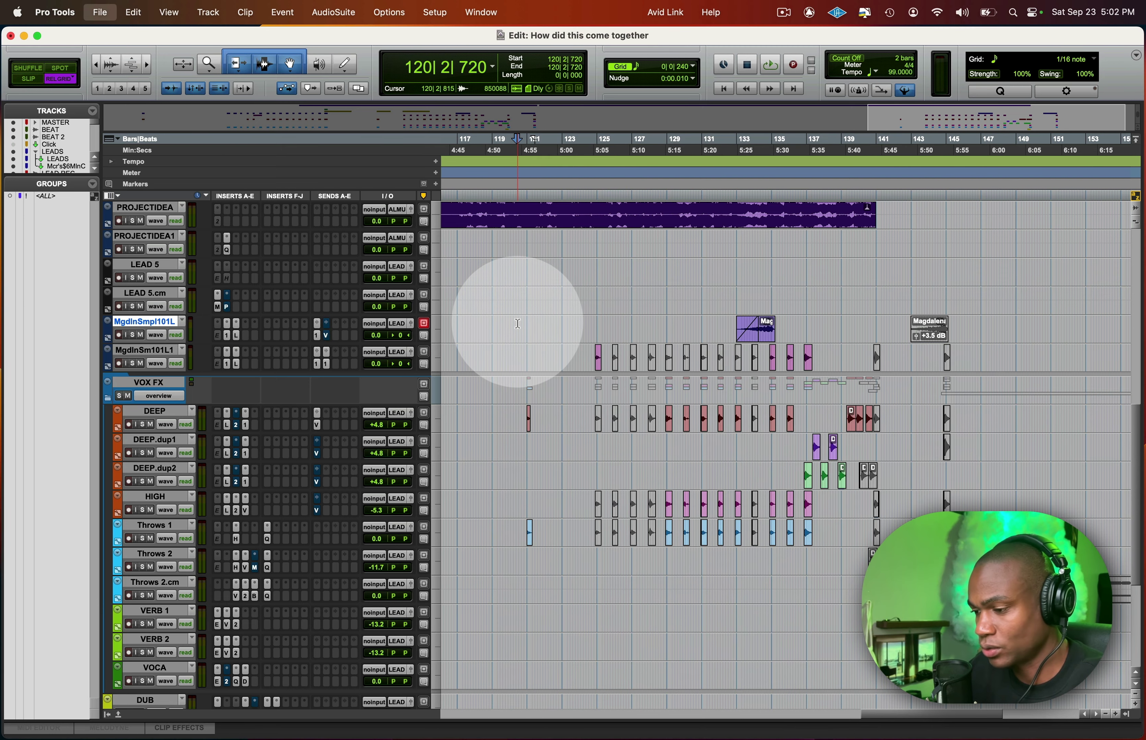
{"action": "key", "text": "space"}
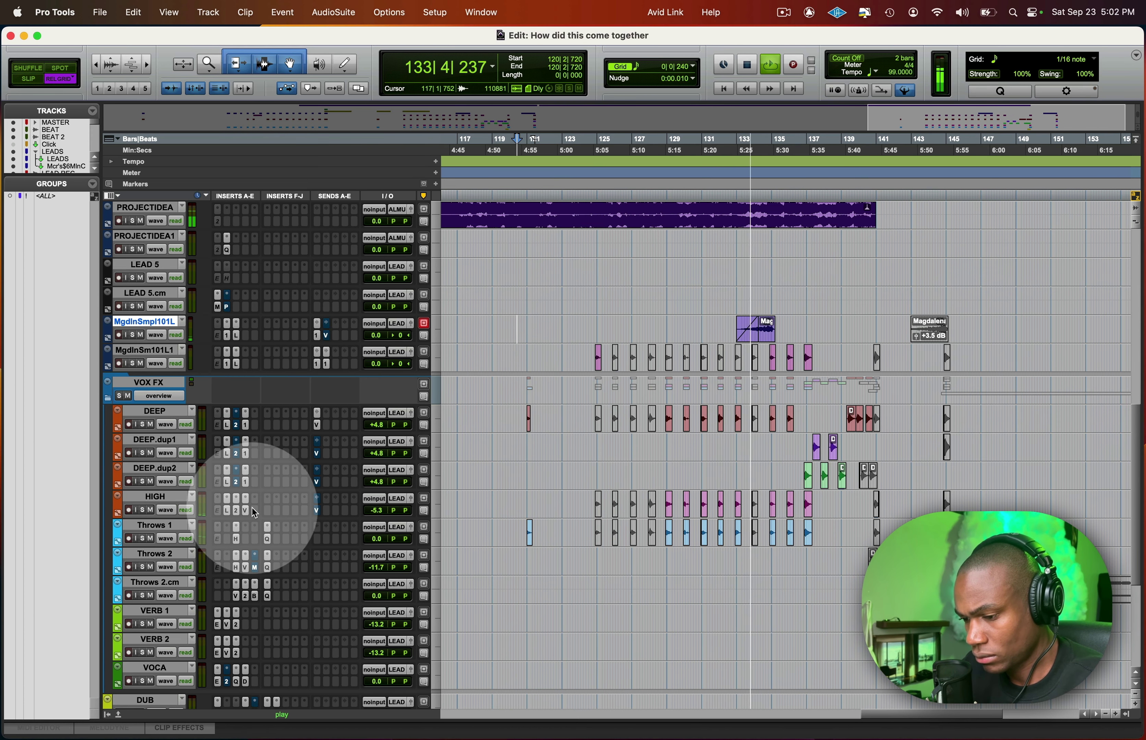
{"action": "left_click", "coordinate": [245, 498]}
{"action": "left_click_drag", "start_coordinate": [862, 27], "coordinate": [359, 28]}
{"action": "left_click", "coordinate": [207, 62]}
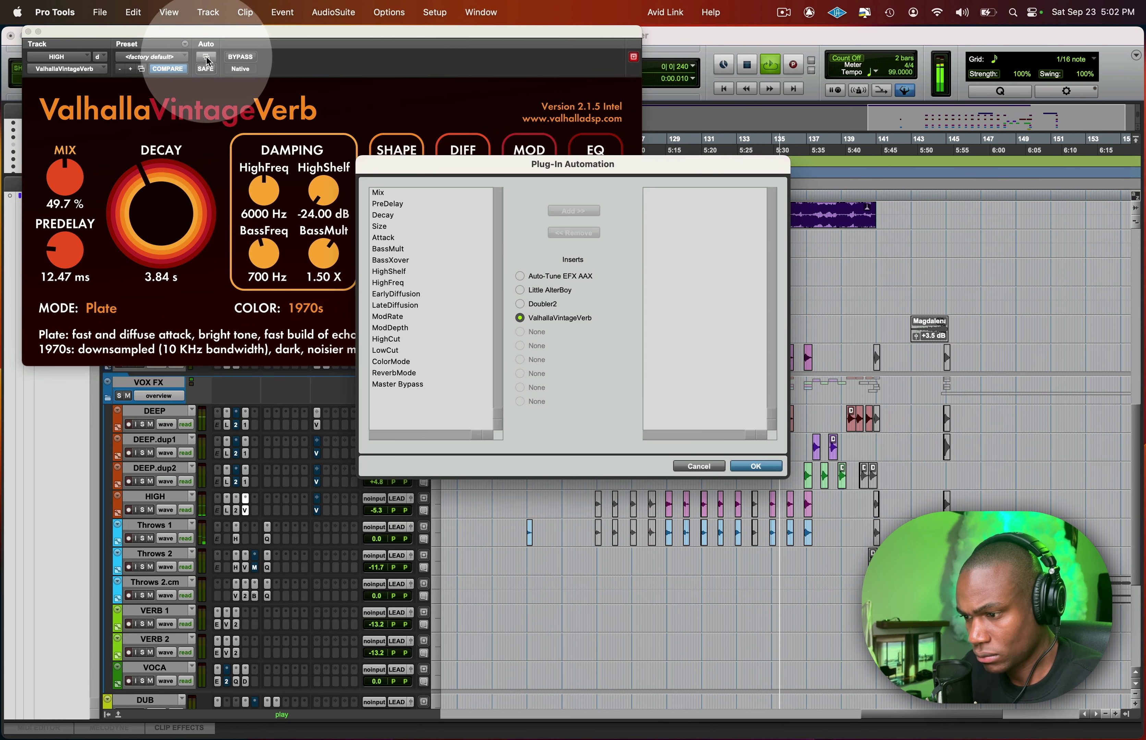
{"action": "left_click", "coordinate": [689, 468]}
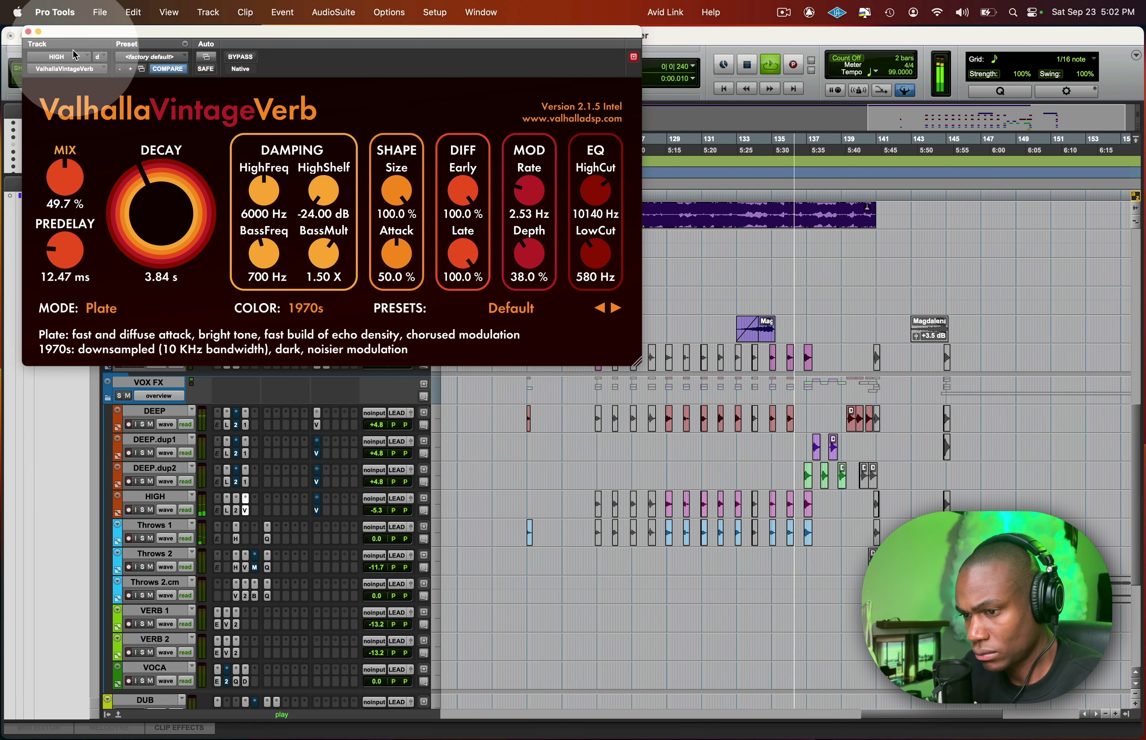
{"action": "left_click", "coordinate": [28, 31]}
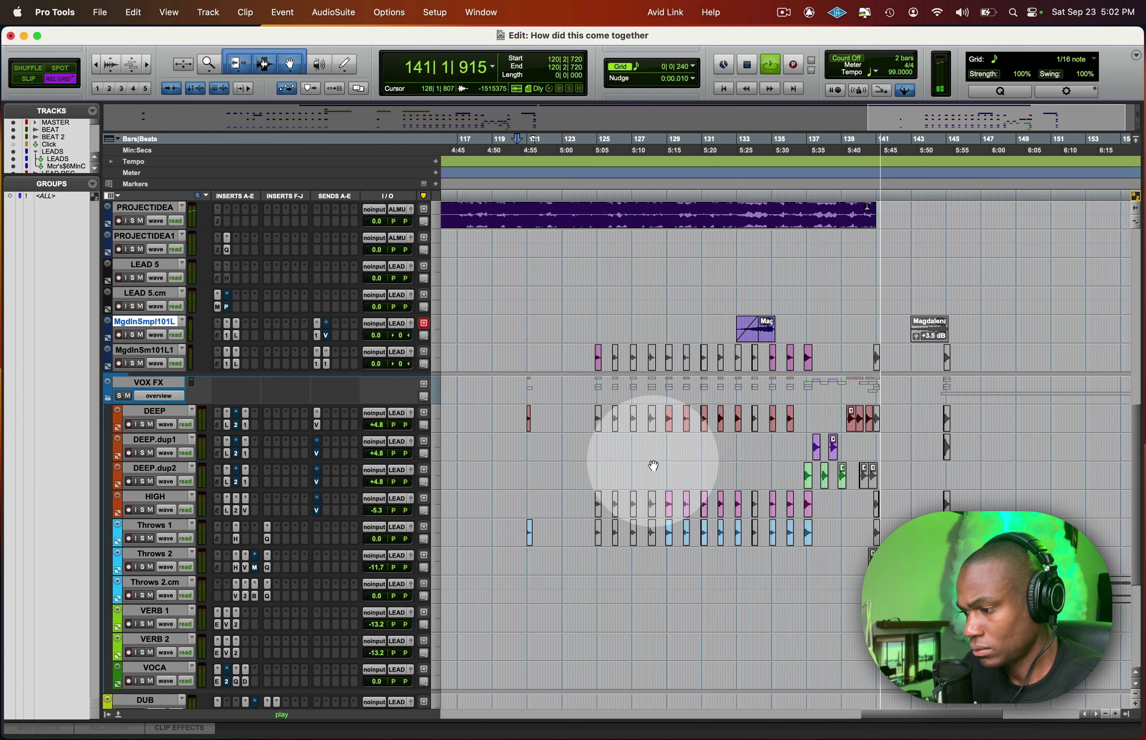
{"action": "key", "text": "space"}
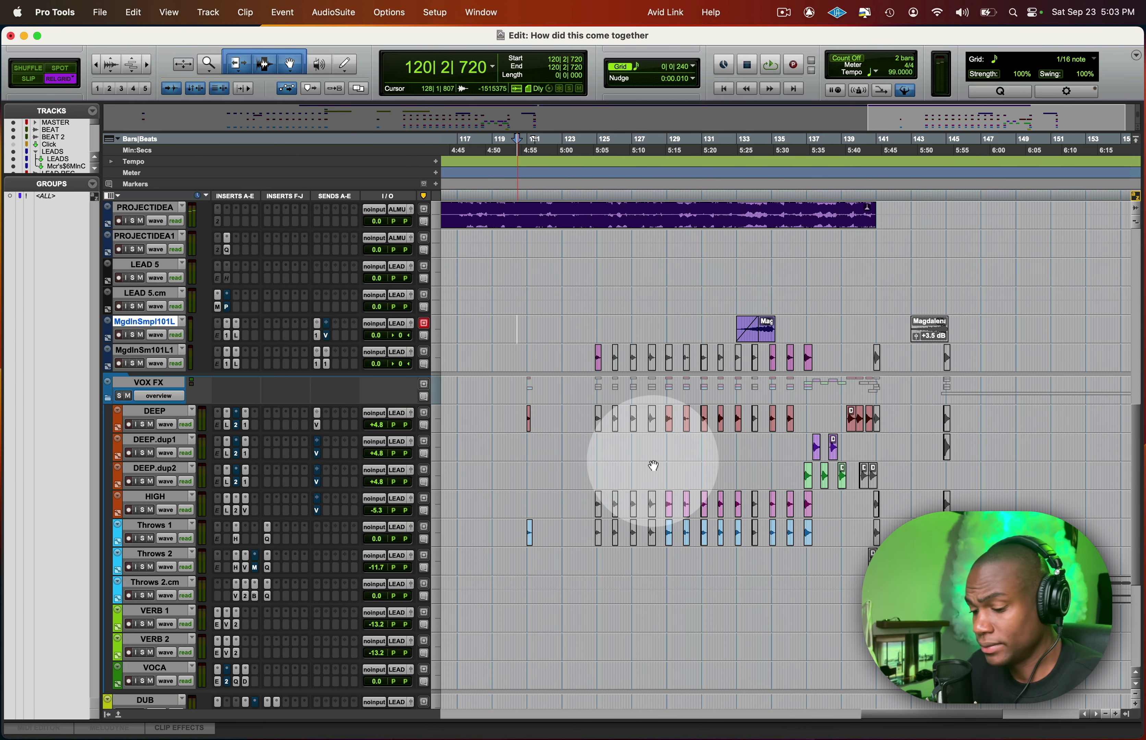
Fit the whole session in view with all tracks at a small height and select the studio B track from -1|1|000 to 36|1|240.
{"action": "key", "text": "alt+a"}
{"action": "key", "text": "ctrl+alt+super+Down"}
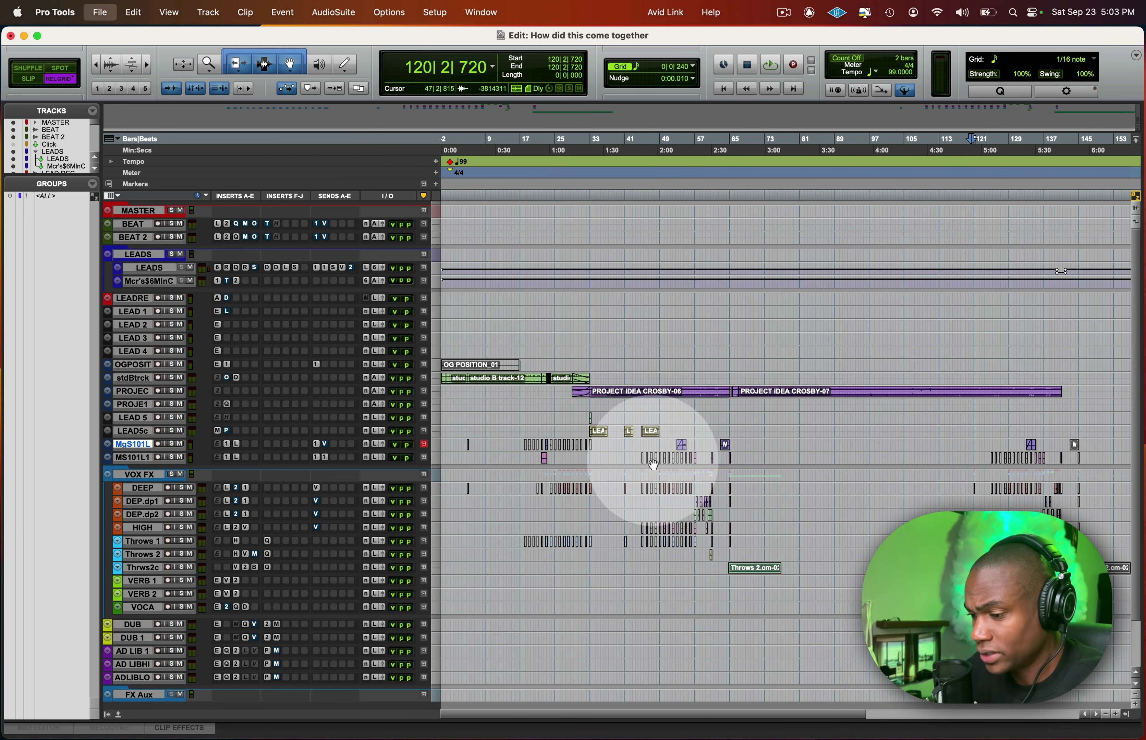
{"action": "left_click_drag", "start_coordinate": [609, 379], "coordinate": [327, 378]}
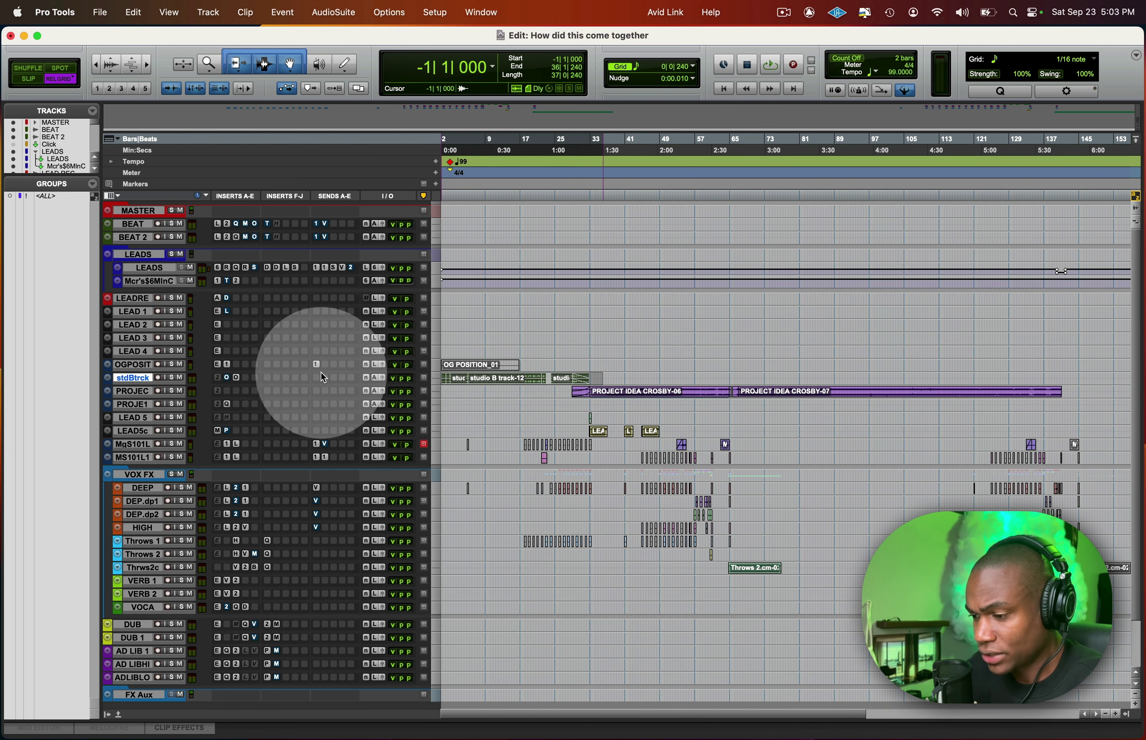
Highlight the chops across MgdInSmpl101L through Throws 1 from 11|3|480 to 39|3|240, and PROJECTIDEA from 25|2|720 to 143|4|240.
{"action": "left_click", "coordinate": [498, 445]}
{"action": "left_click_drag", "start_coordinate": [499, 444], "coordinate": [618, 552]}
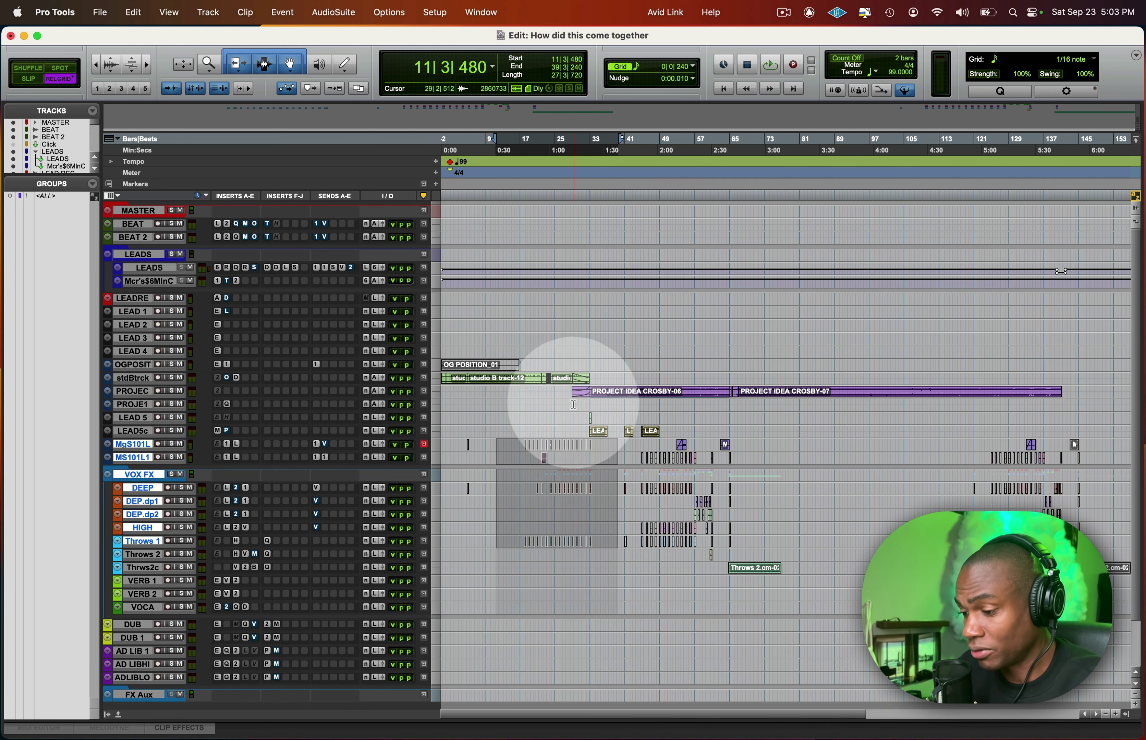
{"action": "left_click", "coordinate": [560, 394]}
{"action": "left_click_drag", "start_coordinate": [560, 393], "coordinate": [1075, 401]}
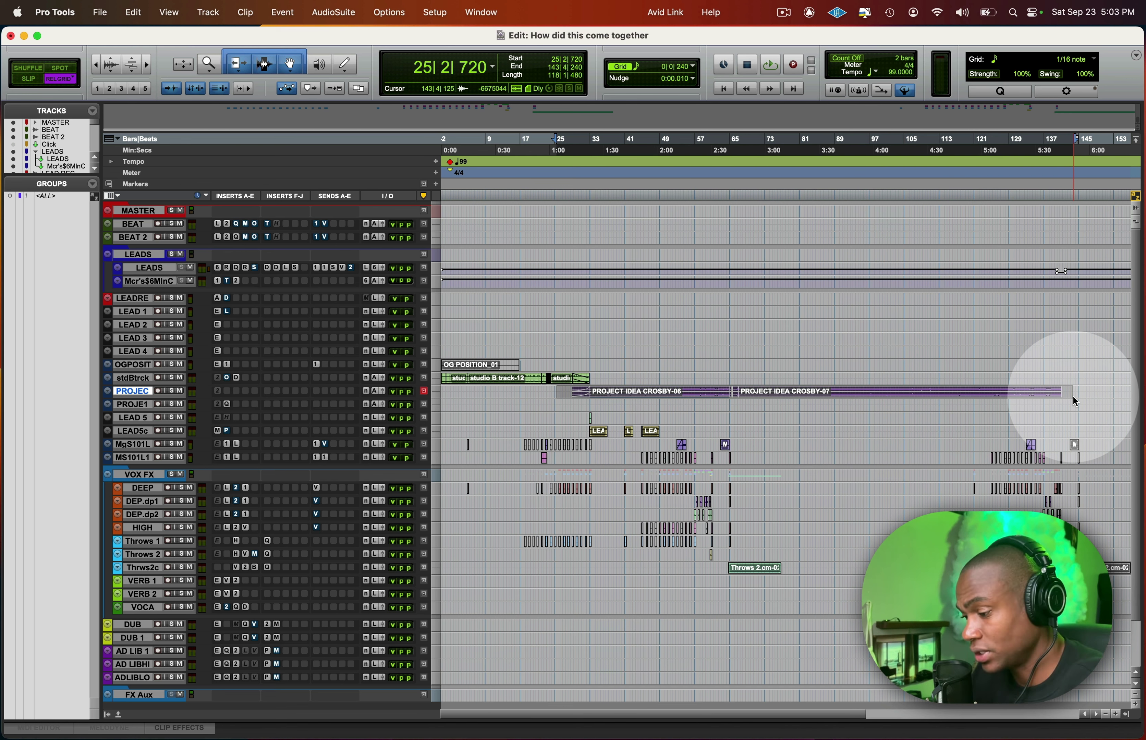
{"action": "left_click", "coordinate": [1079, 390]}
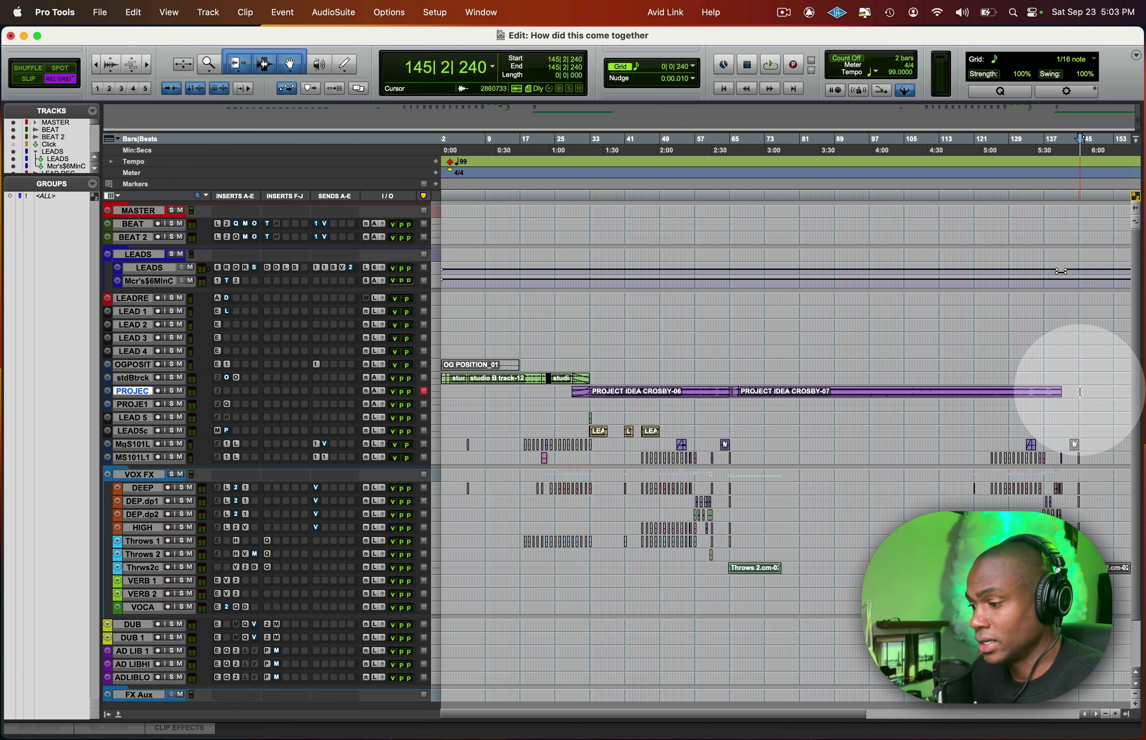